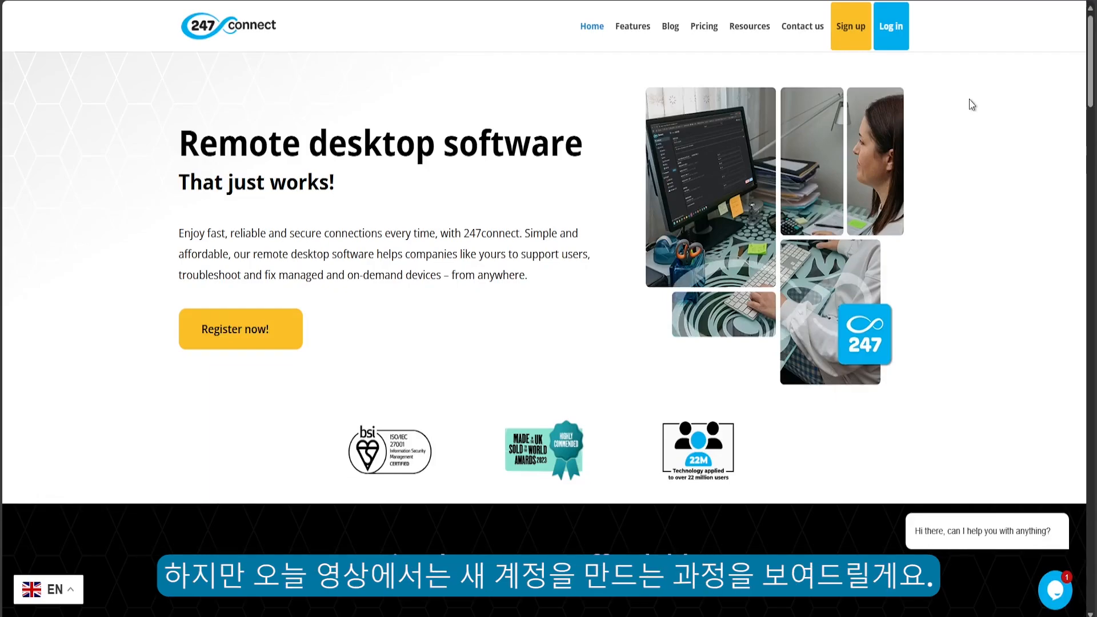
Start a sign-up with Microsoft, pick the listed organisation account and sign in with its account password.
left_click(846, 31)
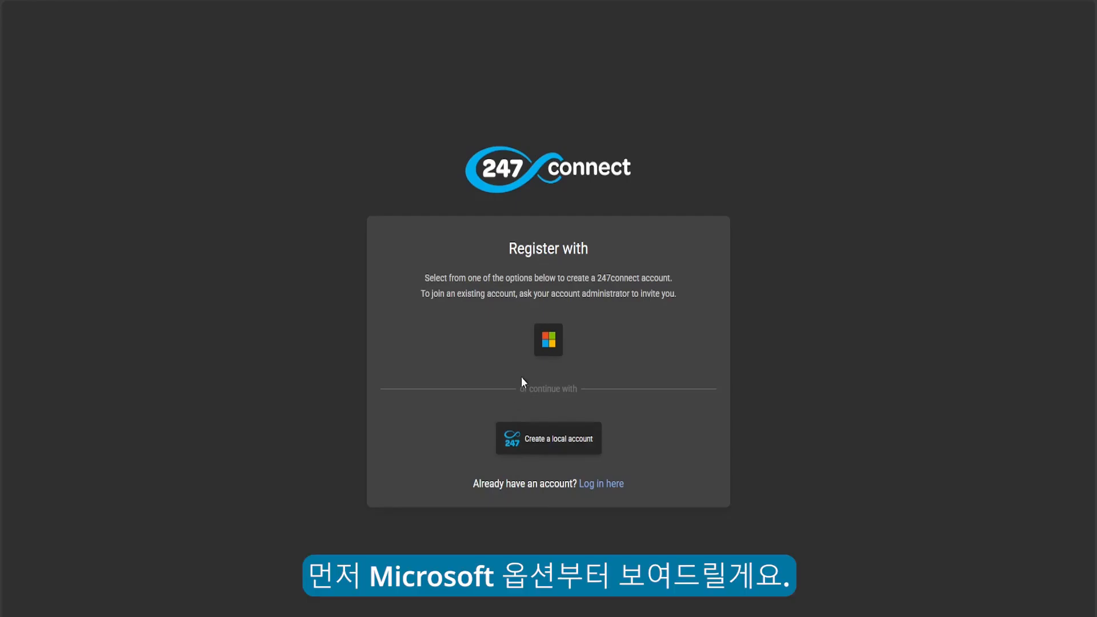
left_click(548, 346)
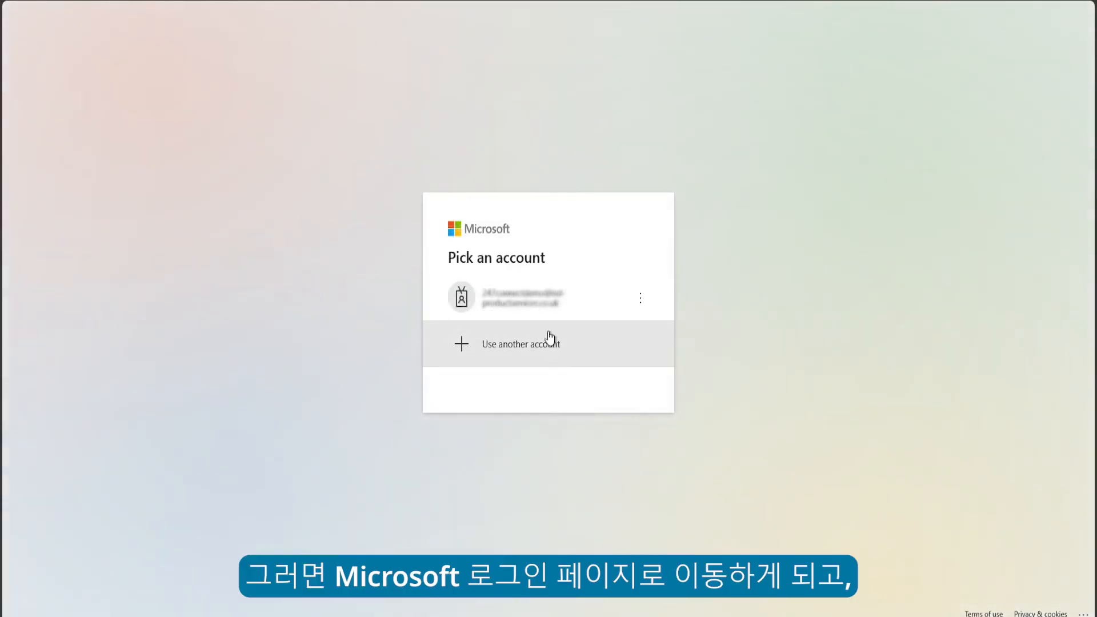
left_click(548, 308)
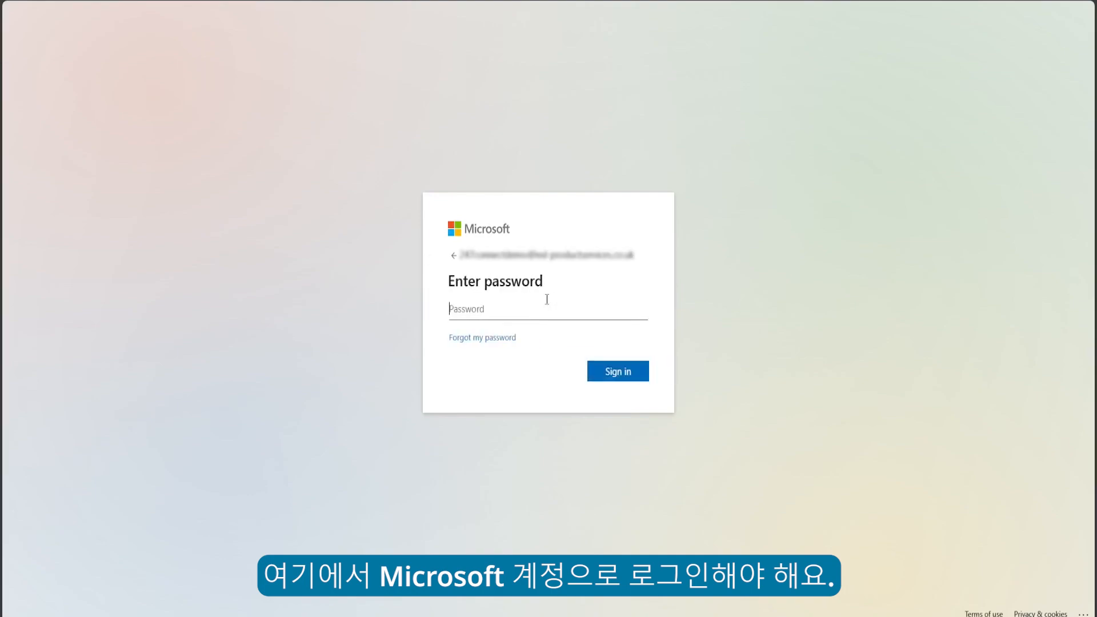
key("ctrl+v")
left_click(599, 370)
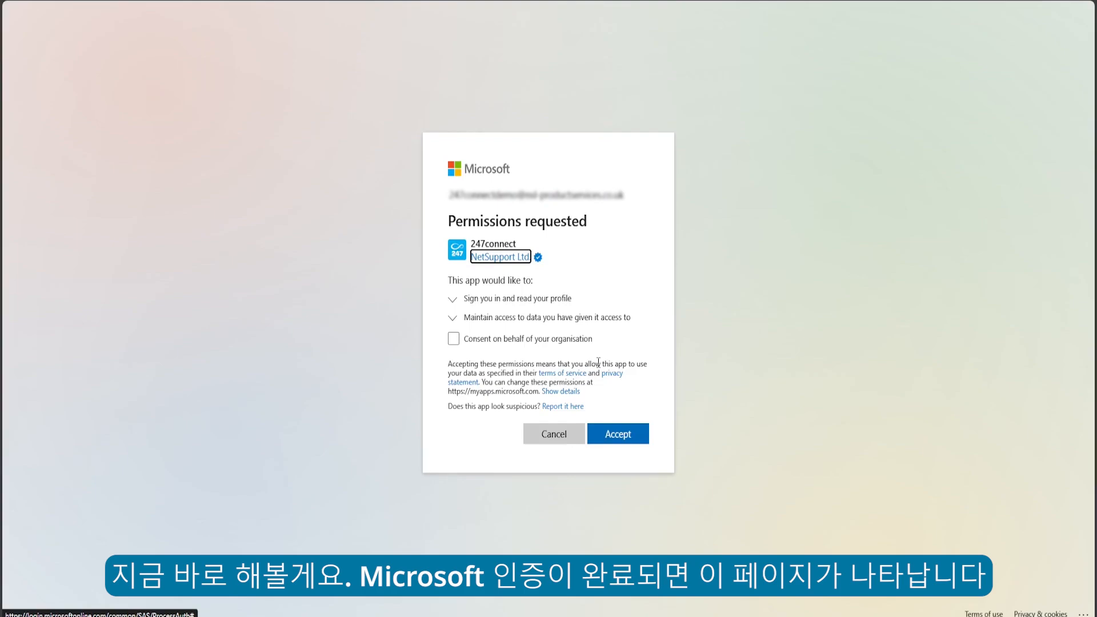
Expand both requested permissions, accept them with consent on behalf of the organisation, and abandon the Microsoft-based registration form.
left_click(454, 318)
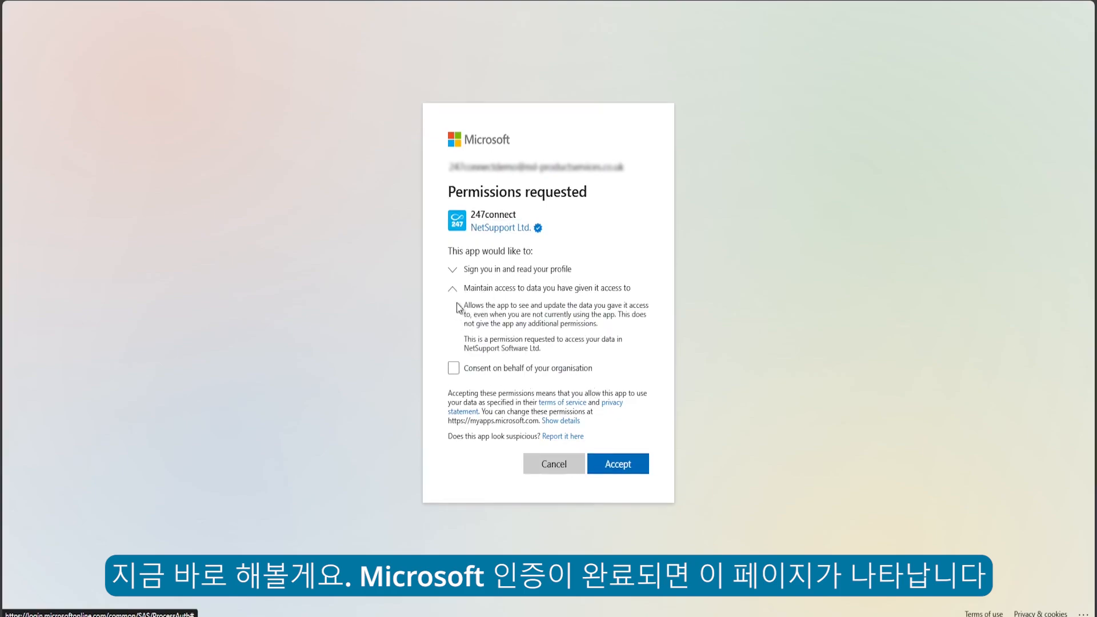
left_click(454, 274)
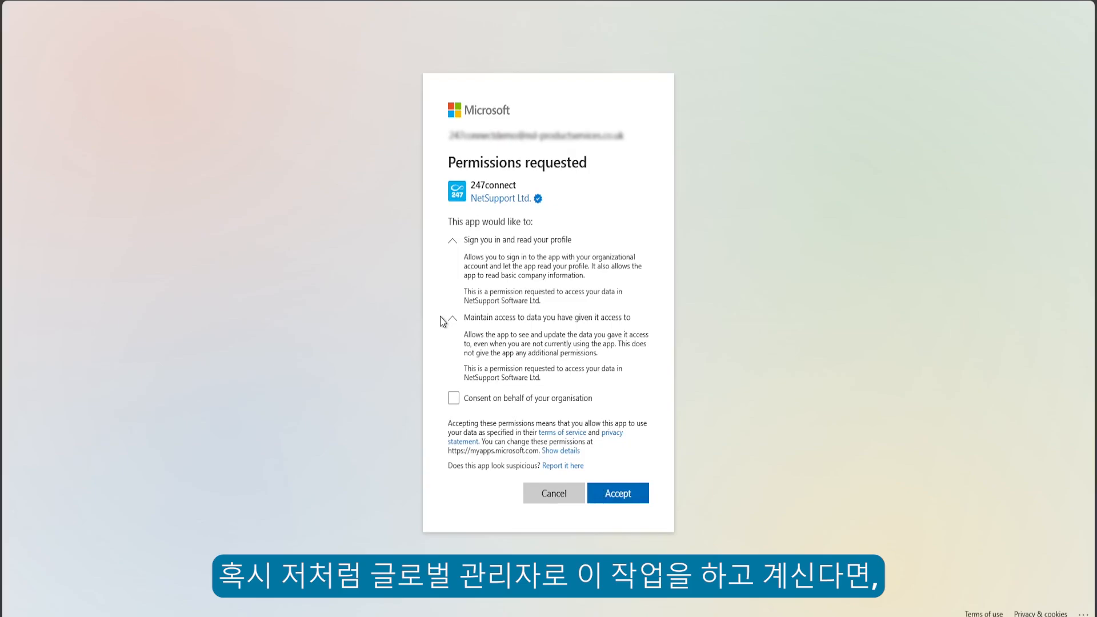
left_click(454, 399)
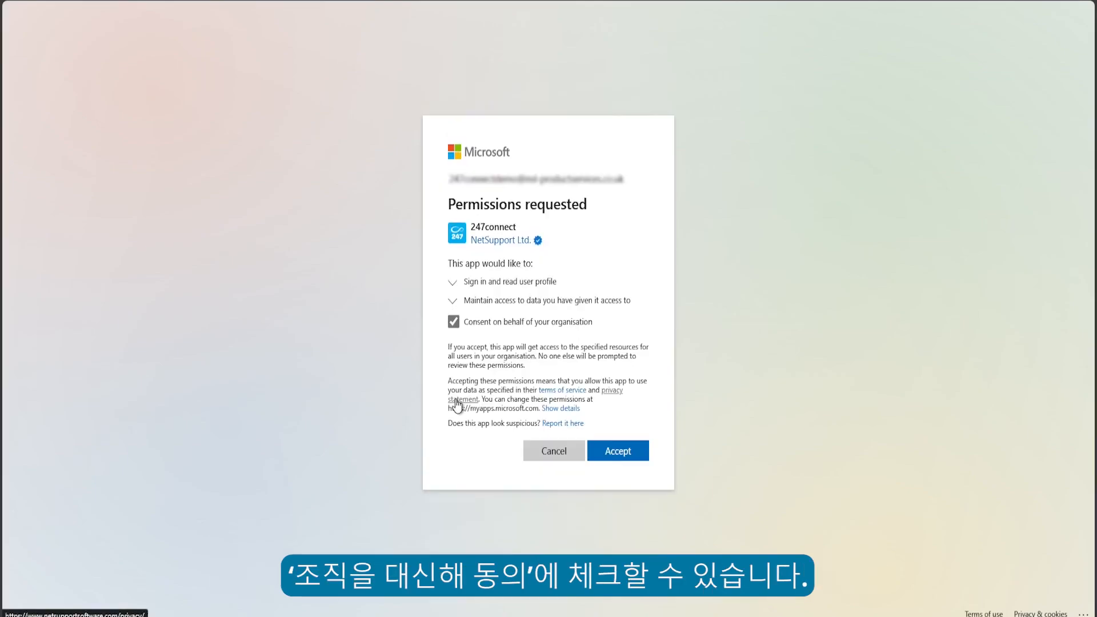
left_click(620, 454)
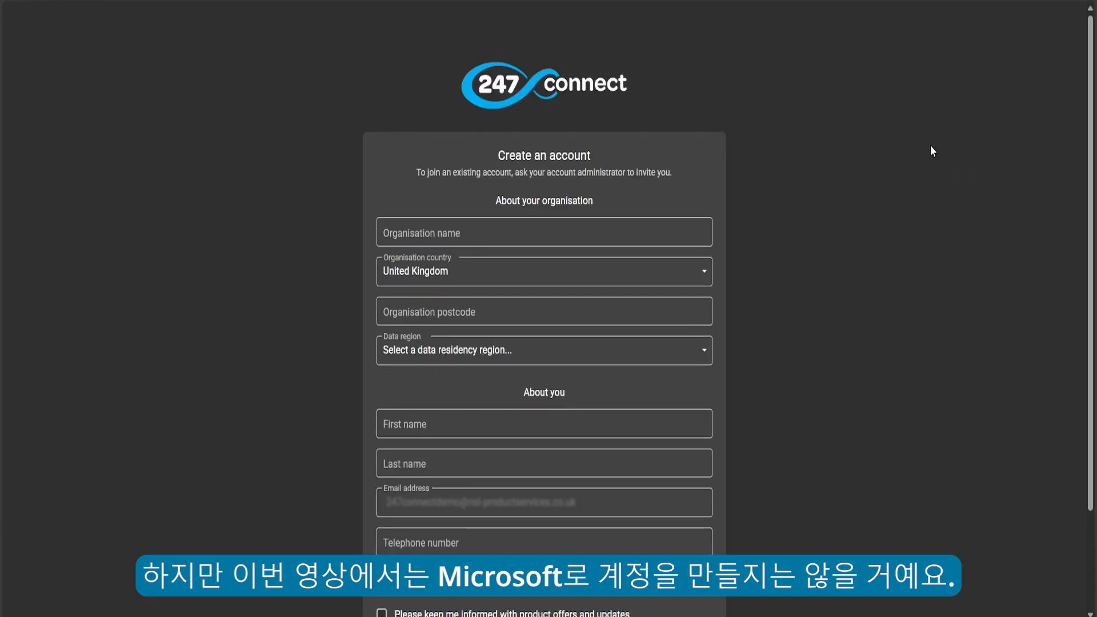
key("ctrl+w")
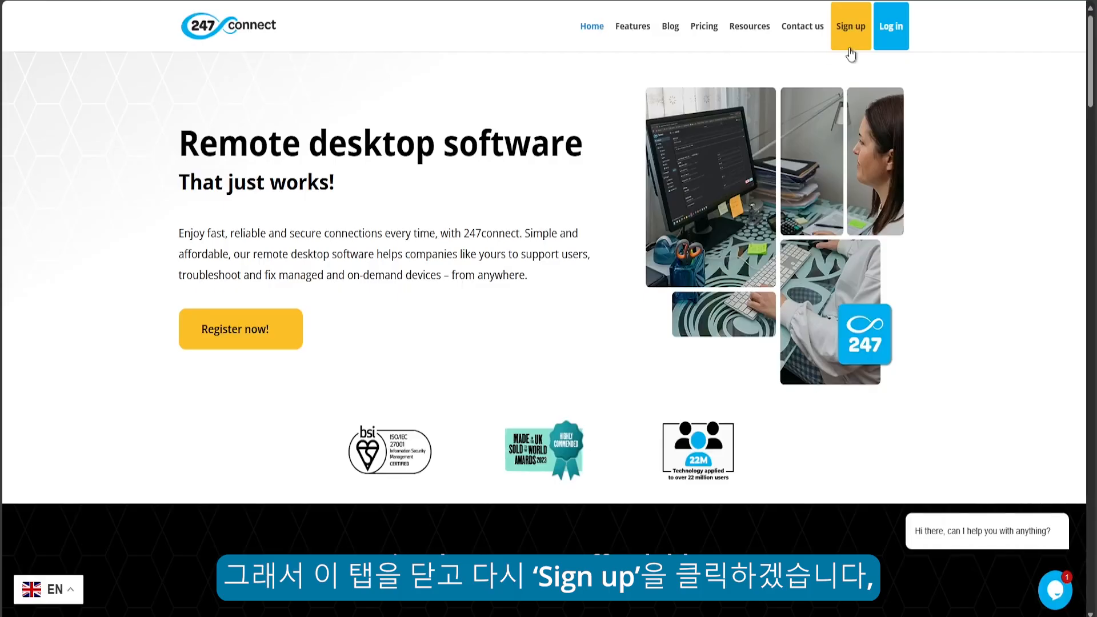
Start a new sign-up with a local account and enter "247connect demo" as the organisation name.
left_click(850, 29)
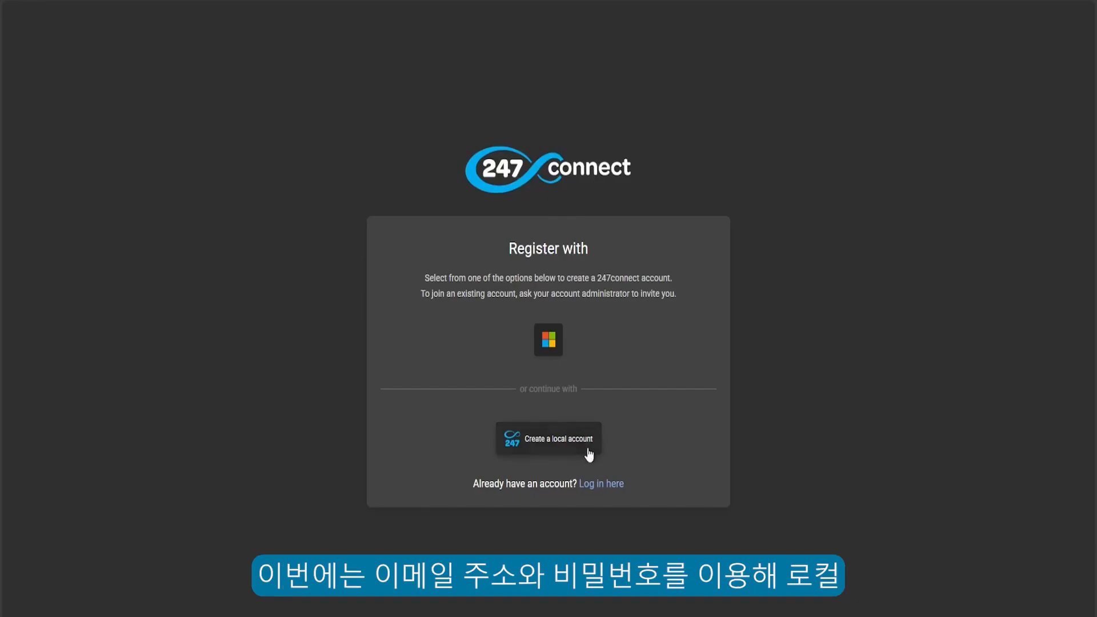
left_click(547, 442)
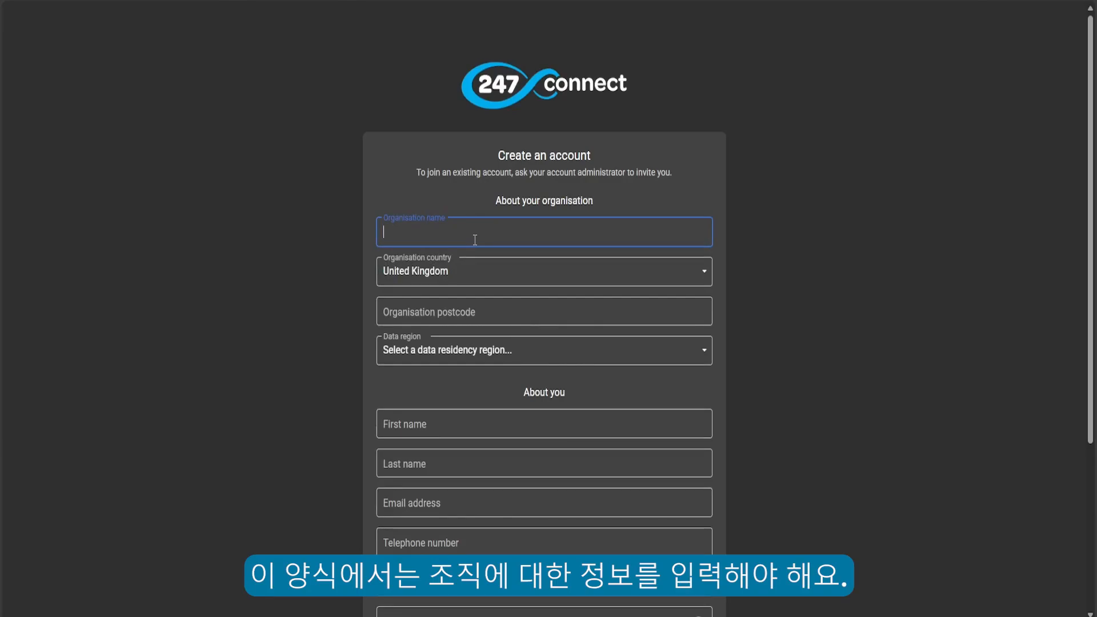
type("2")
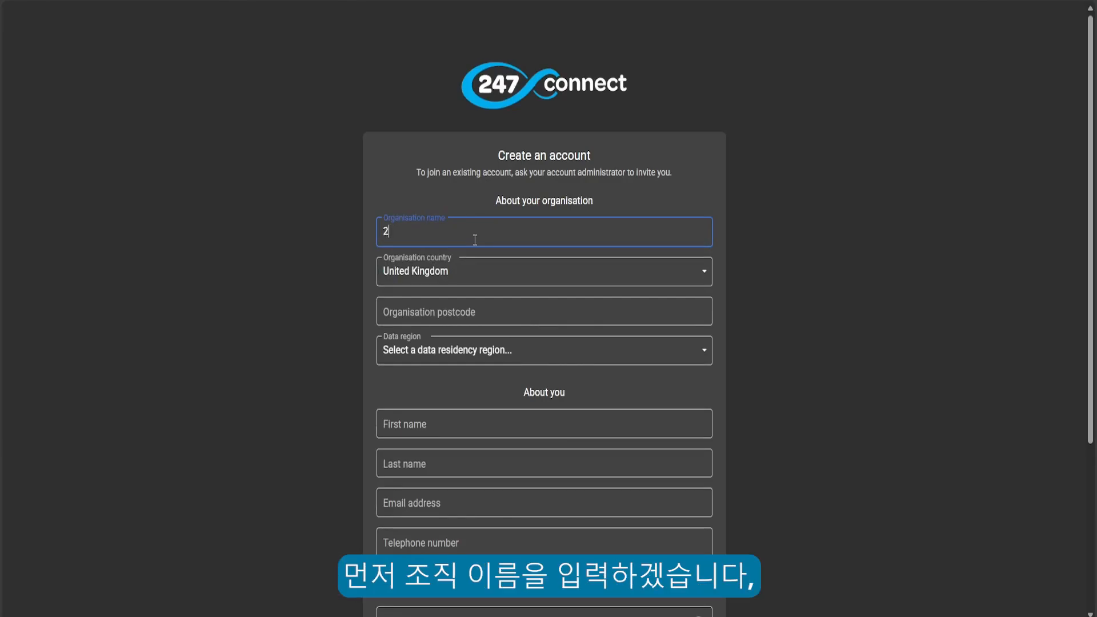
type("47connec")
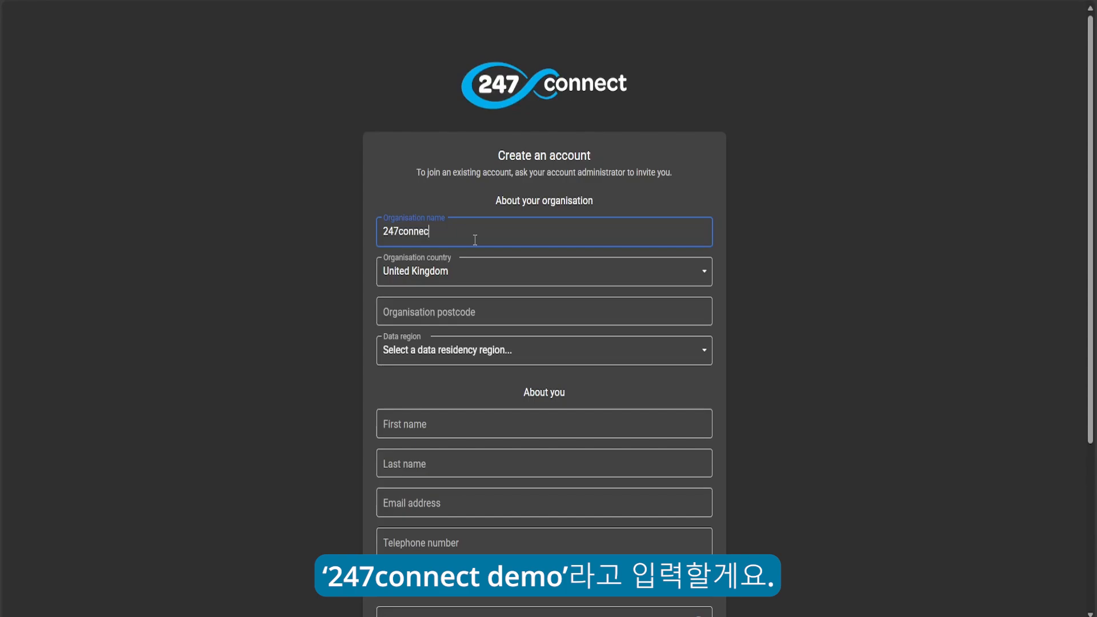
type("t demo")
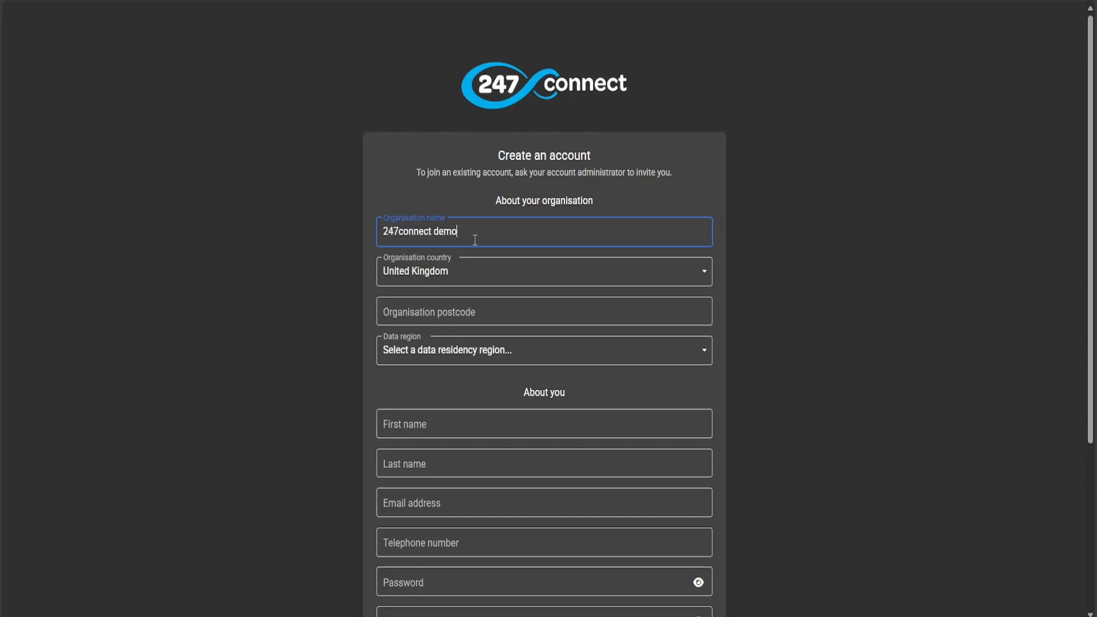
Choose United Kingdom as the organisation country, fill in the organisation's postcode, and select United Kingdom (UK South) as the data region.
left_click(466, 271)
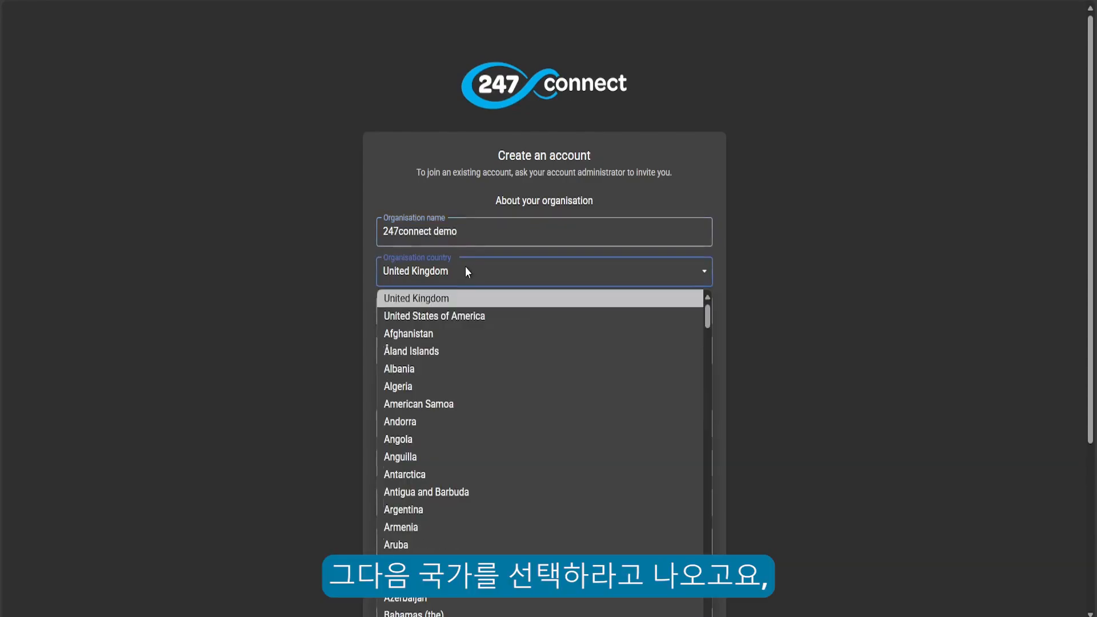
left_click(461, 299)
left_click(456, 308)
type("PE6 8NE")
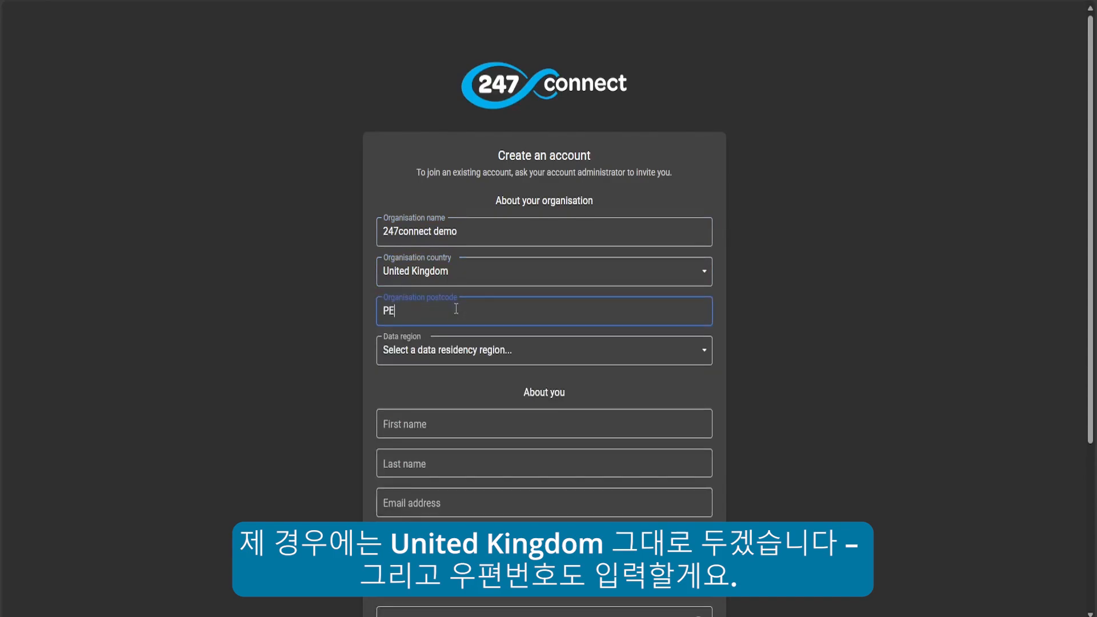
left_click(596, 355)
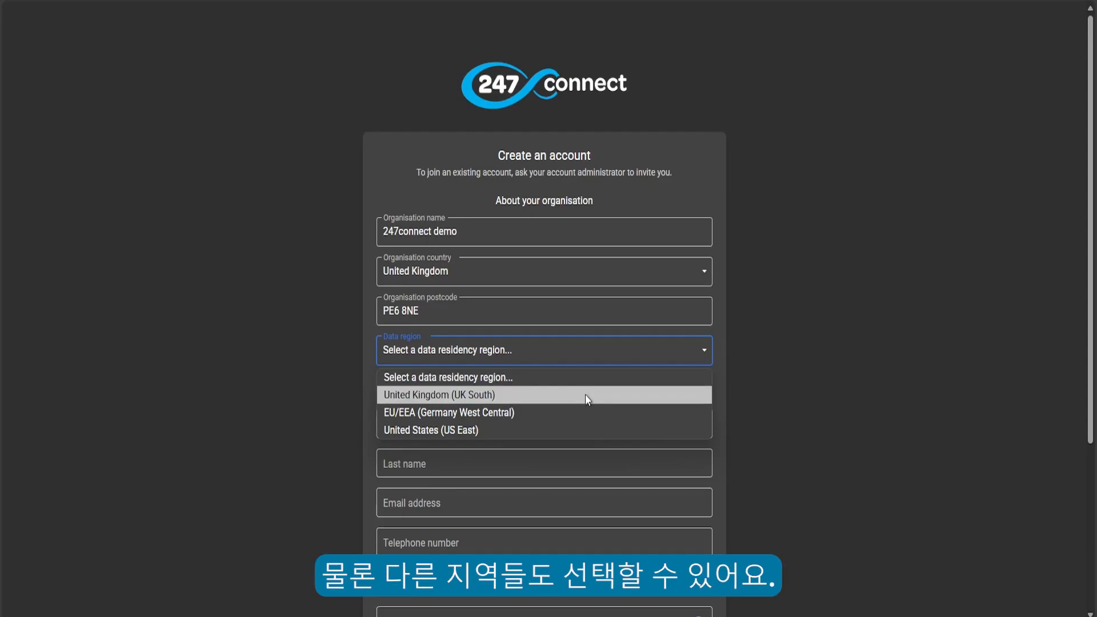
left_click(585, 394)
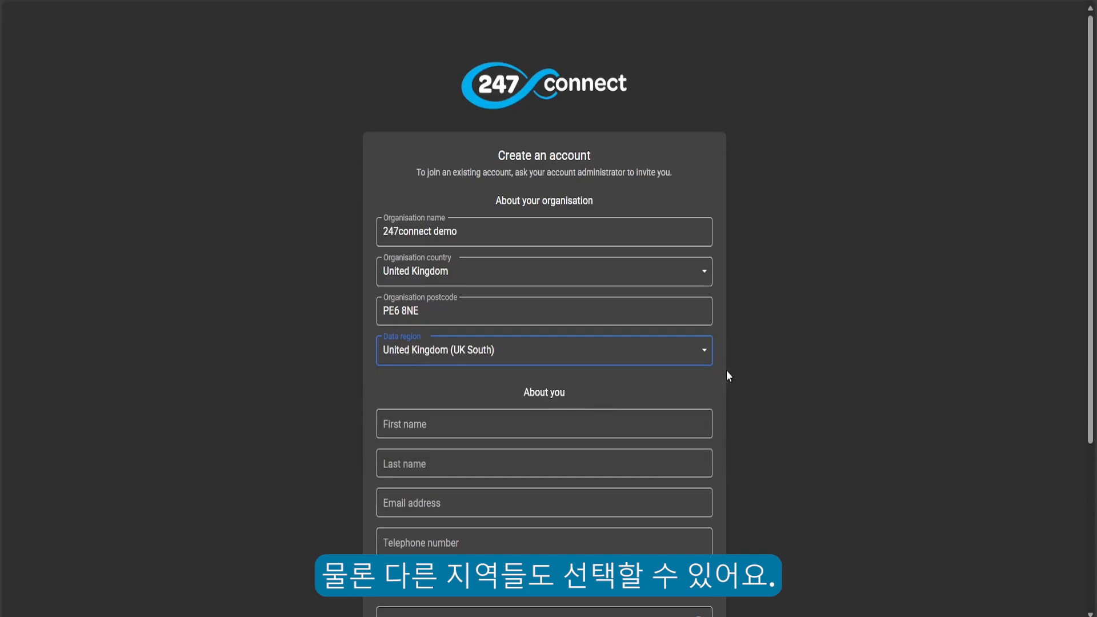
Fill in the account holder's first name, last name, email address and telephone number.
scroll(736, 368, "down", 1)
scroll(736, 371, "down", 2)
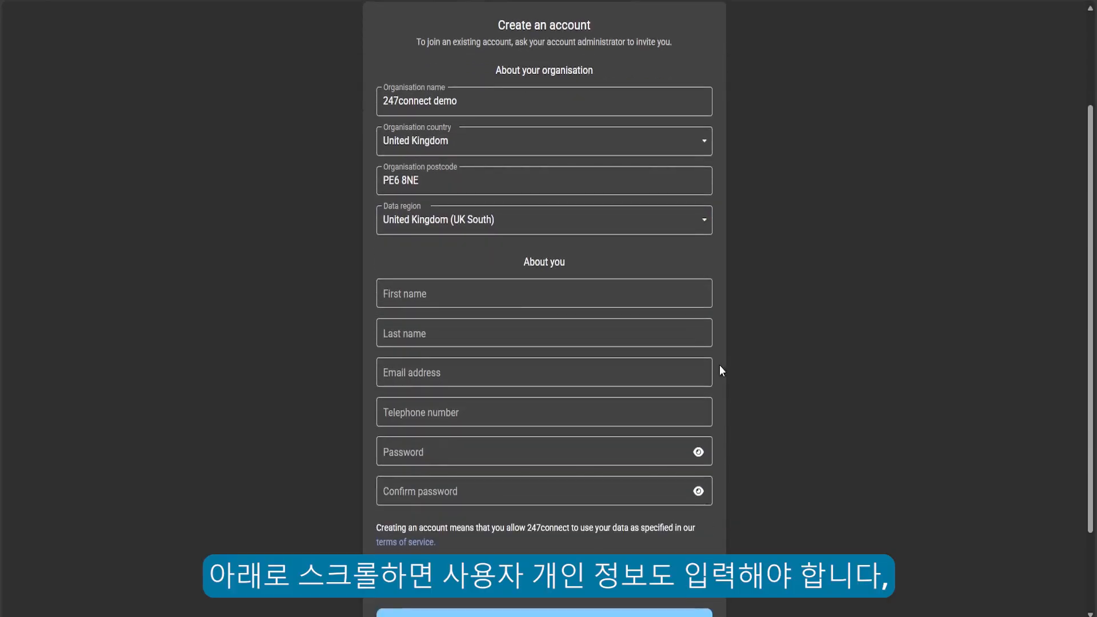
left_click(415, 294)
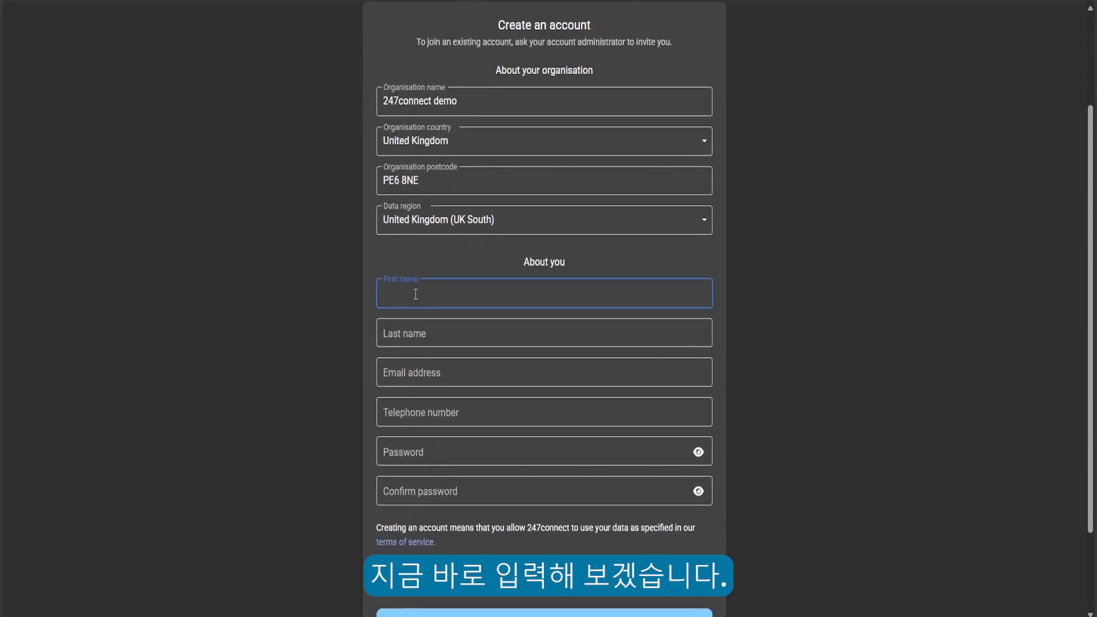
type("Adam")
key("Tab")
type("Roberts")
left_click(514, 372)
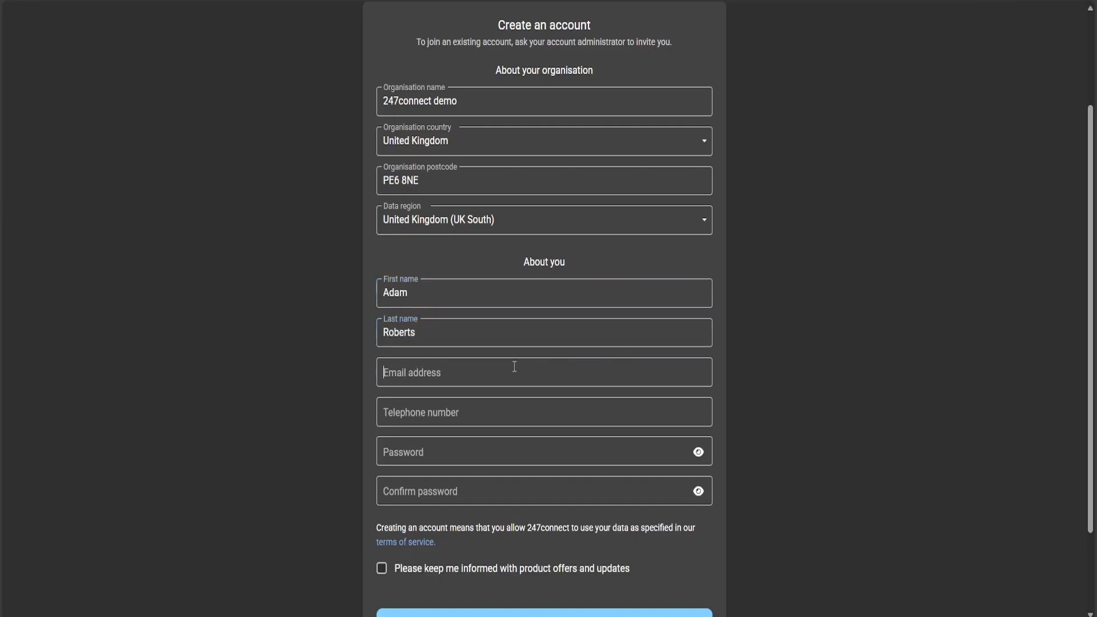
key("ctrl+v")
left_click(445, 414)
key("ctrl+v")
Enter the new account password and repeat it in the password confirmation.
left_click(421, 450)
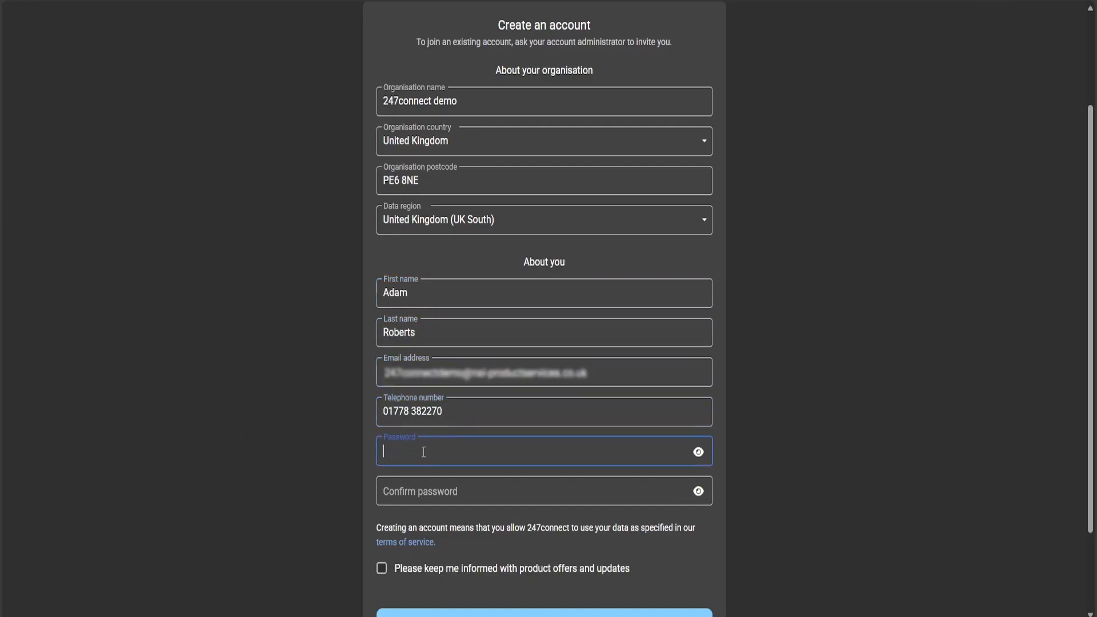
type("•••••••••••")
key("Tab")
type("•••••••••••")
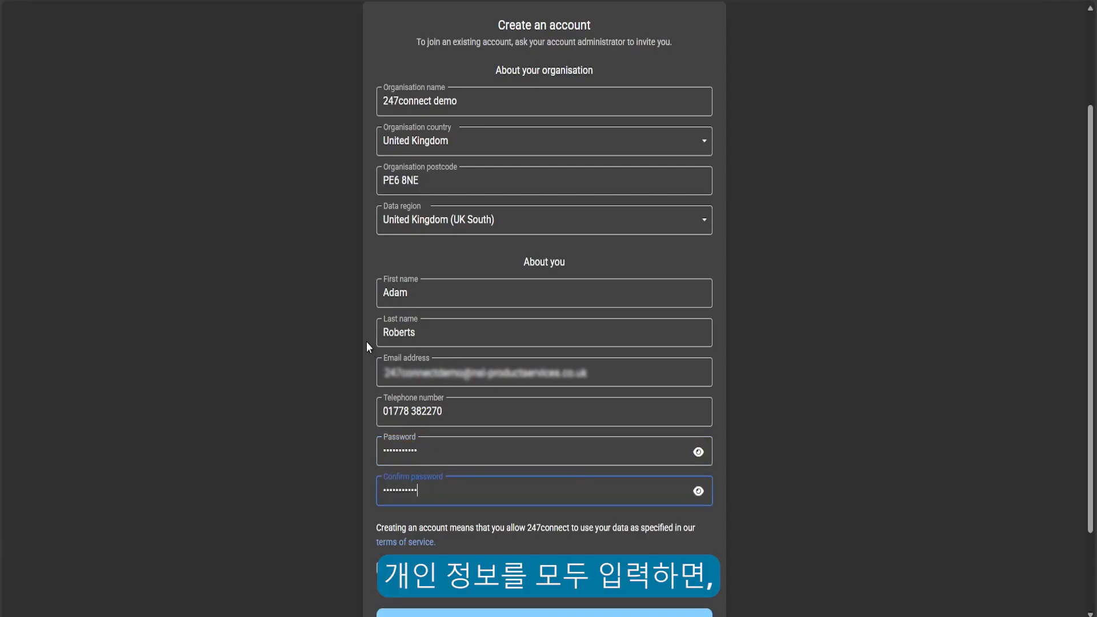
Opt in to product offers and updates, and submit the account registration.
scroll(360, 334, "down", 1)
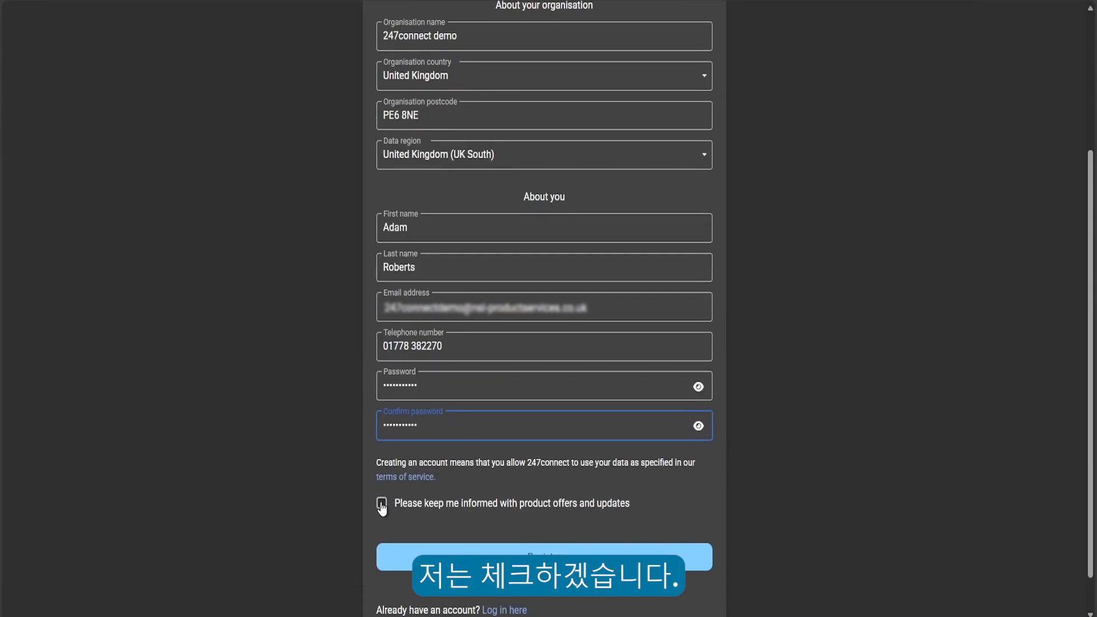
left_click(382, 505)
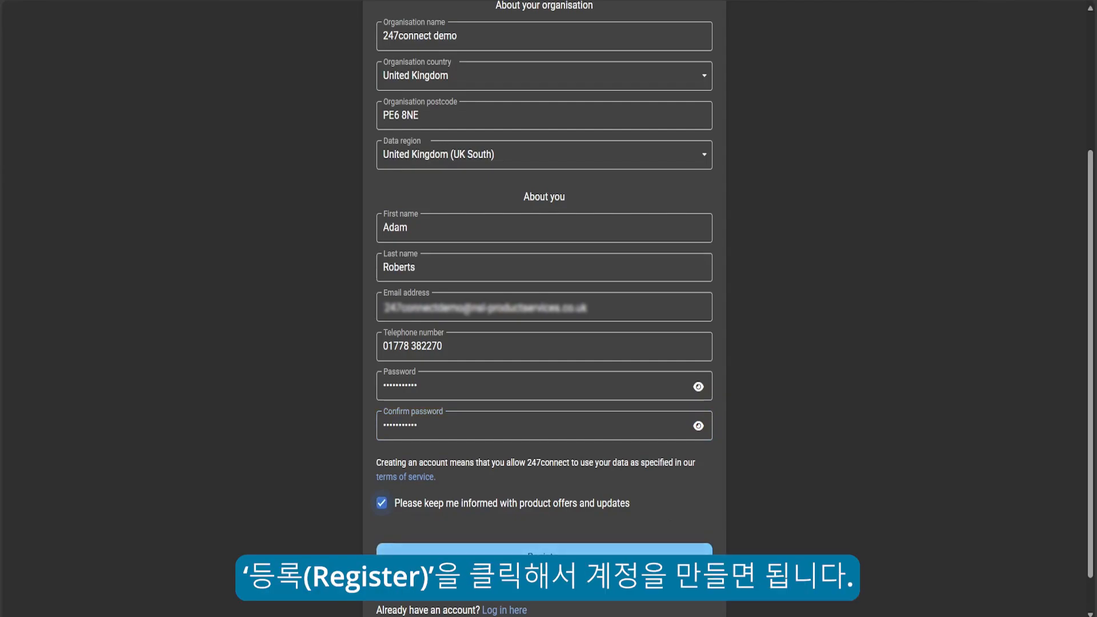
left_click(524, 563)
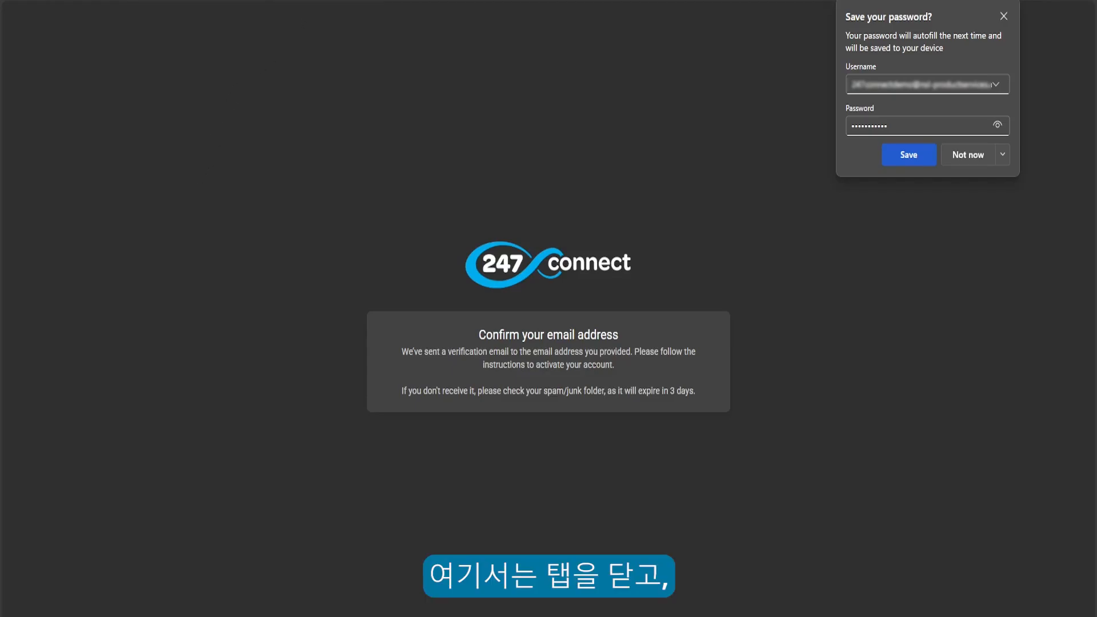
Close the email confirmation page and log in from the website with the account's email address and password.
key("ctrl+w")
left_click(890, 24)
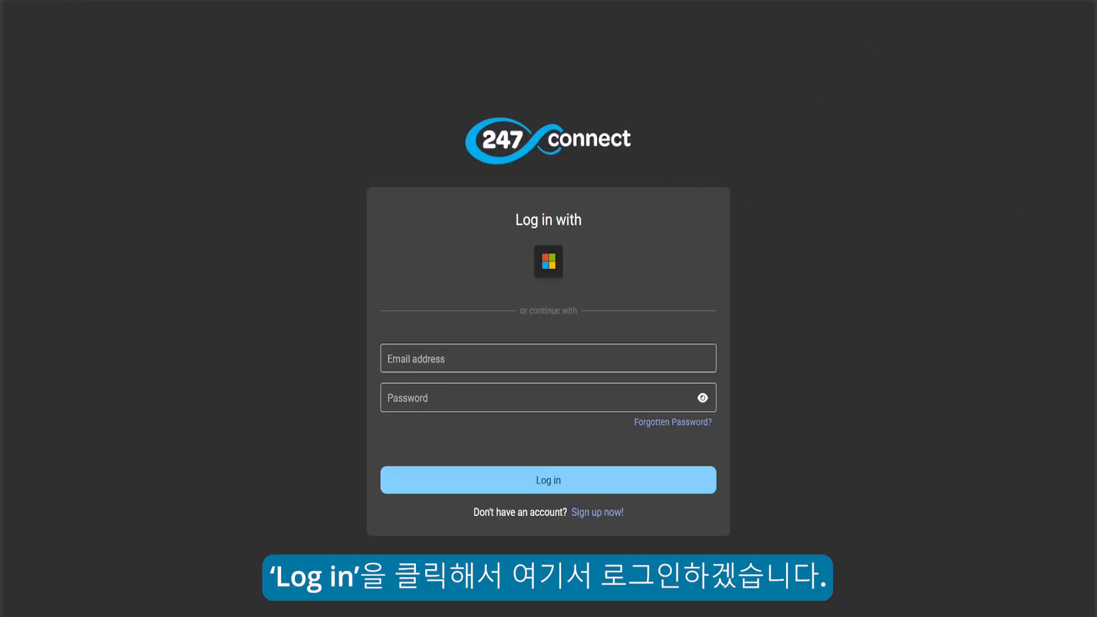
left_click(545, 357)
key("ctrl+v")
key("Tab")
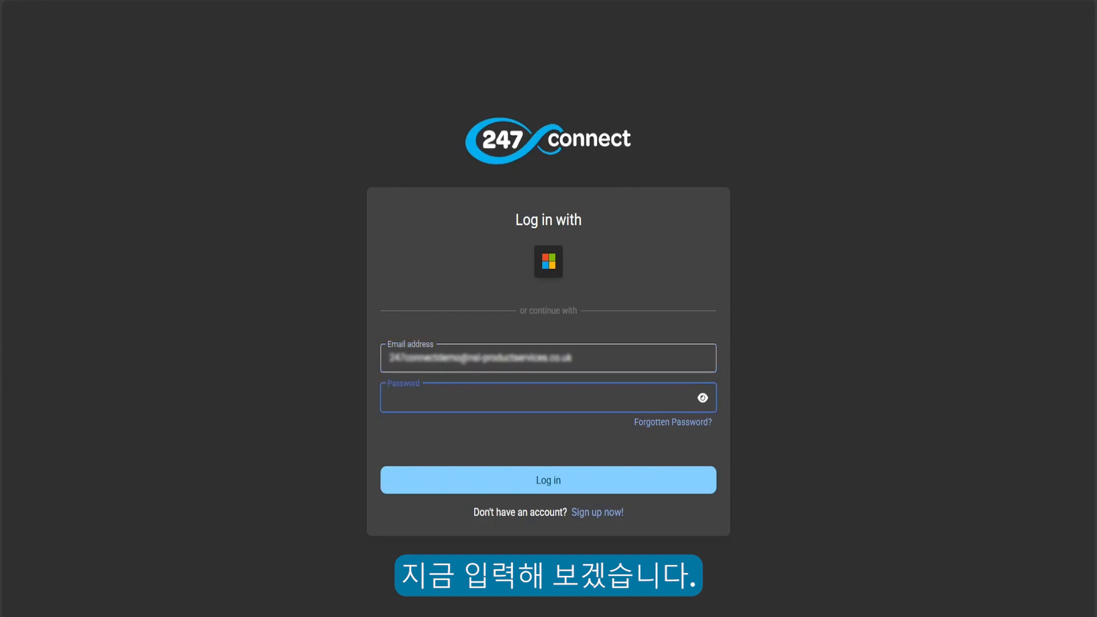
type("•••••••••••")
left_click(564, 481)
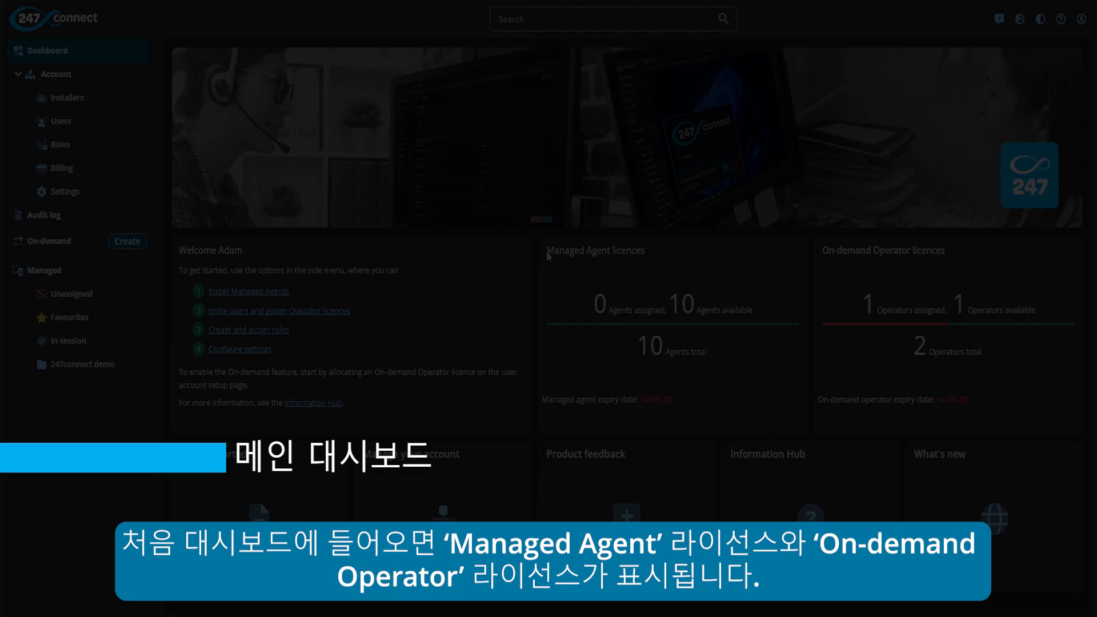
Examine the Managed Agent and On-demand Operator licence cards on the dashboard, including the assigned operators.
left_click_drag(546, 250, 649, 256)
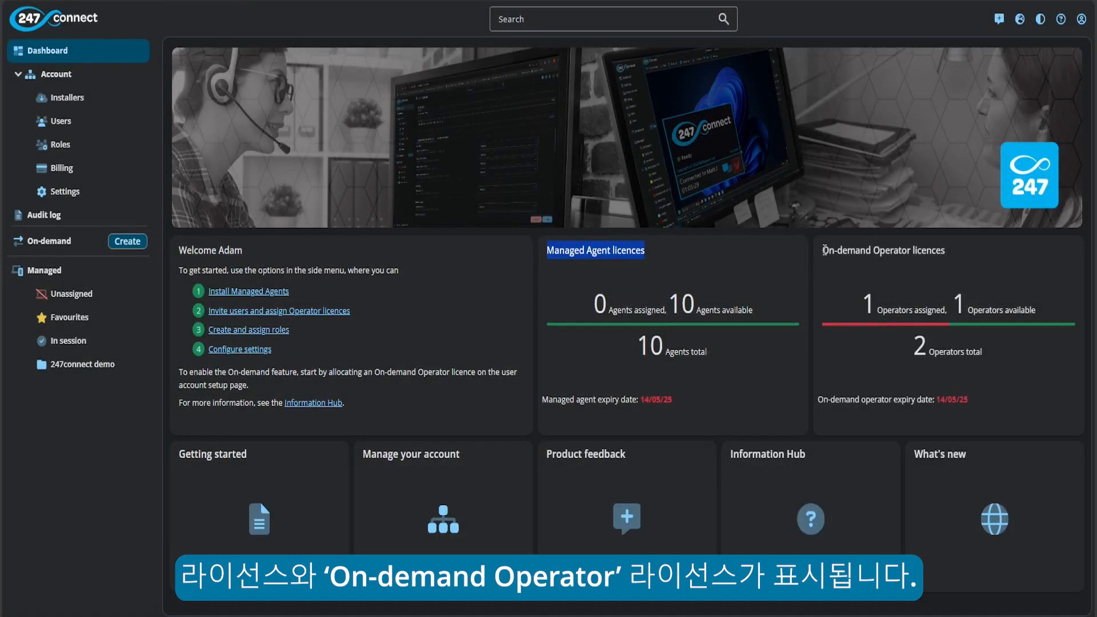
left_click_drag(822, 249, 945, 250)
left_click(662, 257)
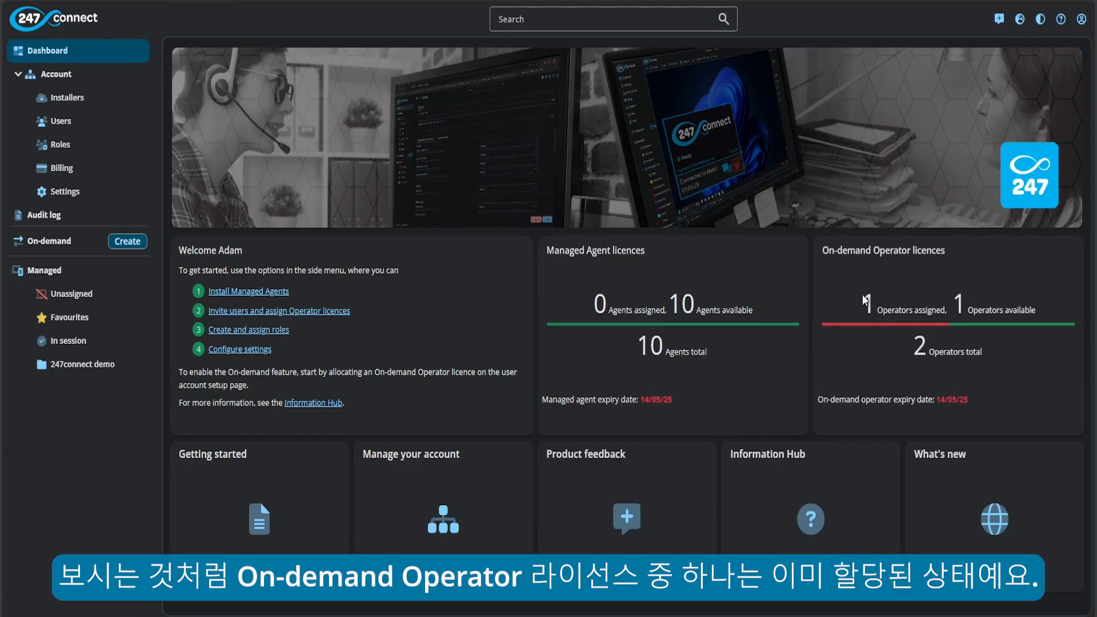
left_click_drag(863, 302, 943, 310)
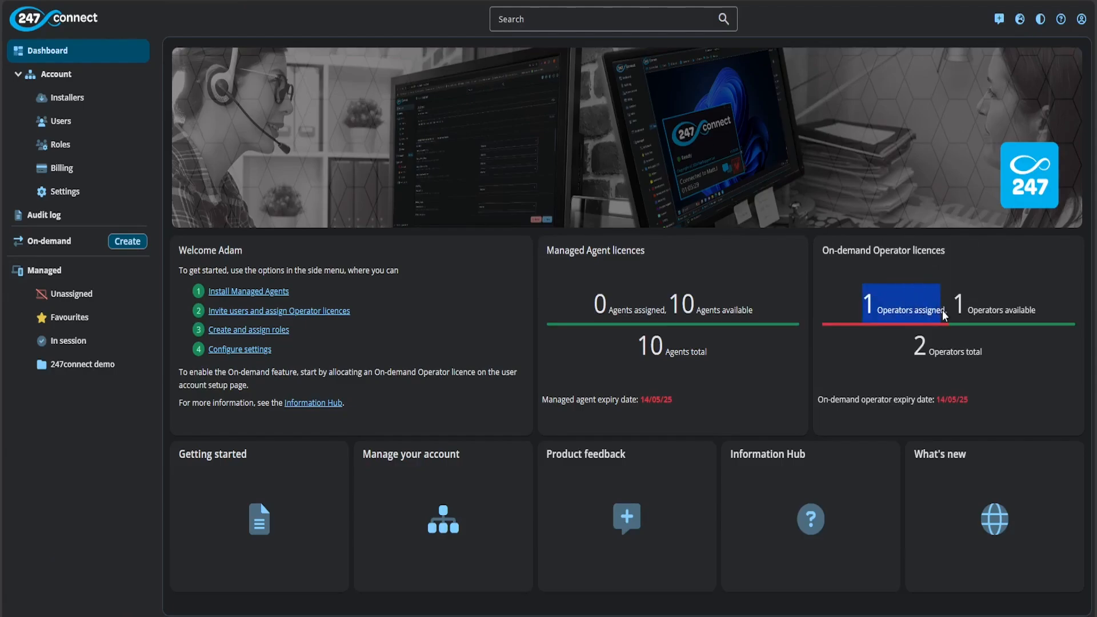
left_click(903, 270)
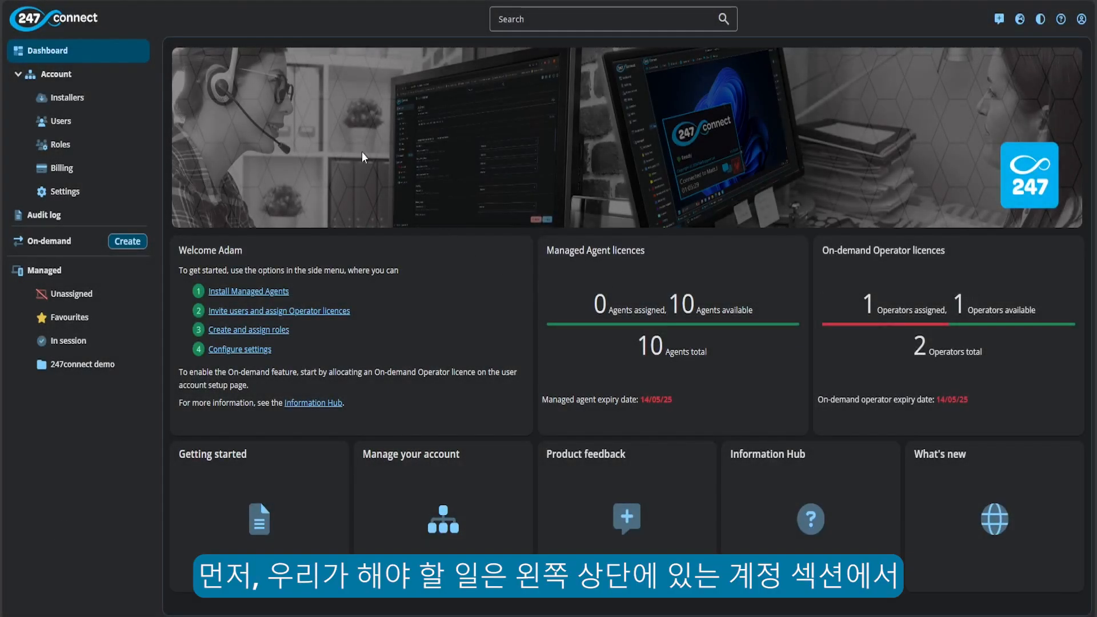
Review the account's Managed Agent installers for Windows and show the Control installers.
left_click(100, 108)
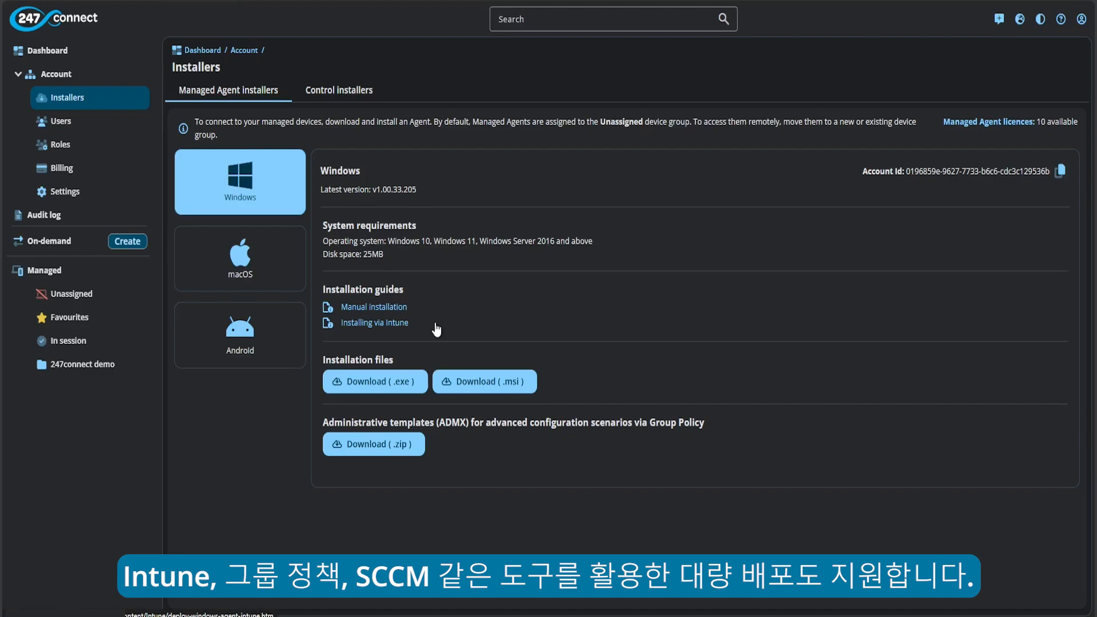
left_click(341, 94)
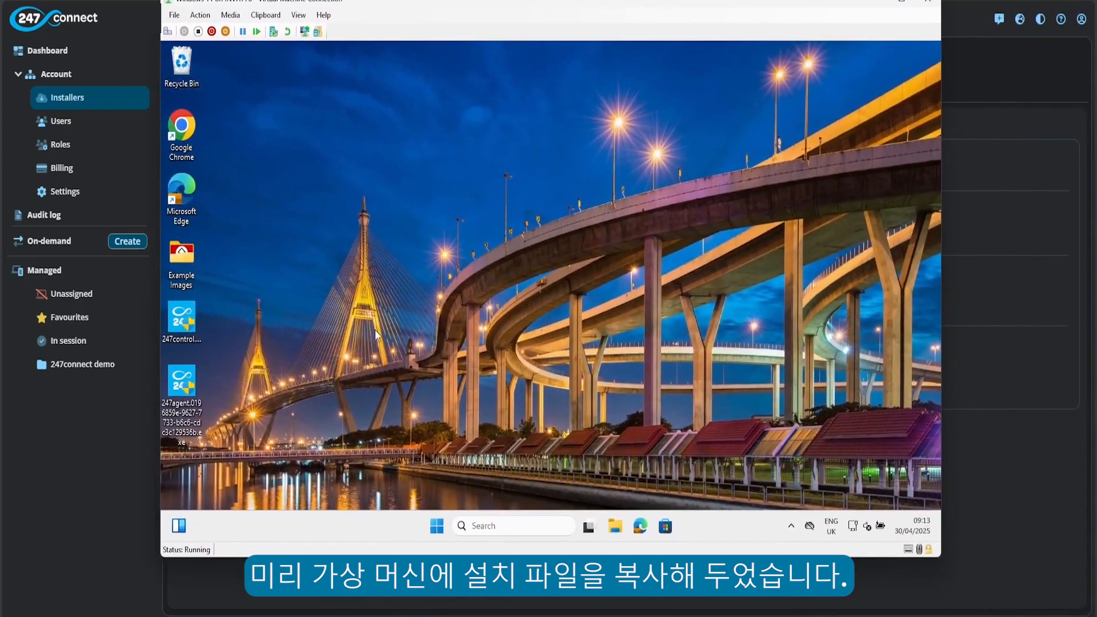
Install the 247connect Agent on the virtual machine from the agent installer on its desktop, completing the setup wizard.
double_click(184, 394)
left_click(484, 324)
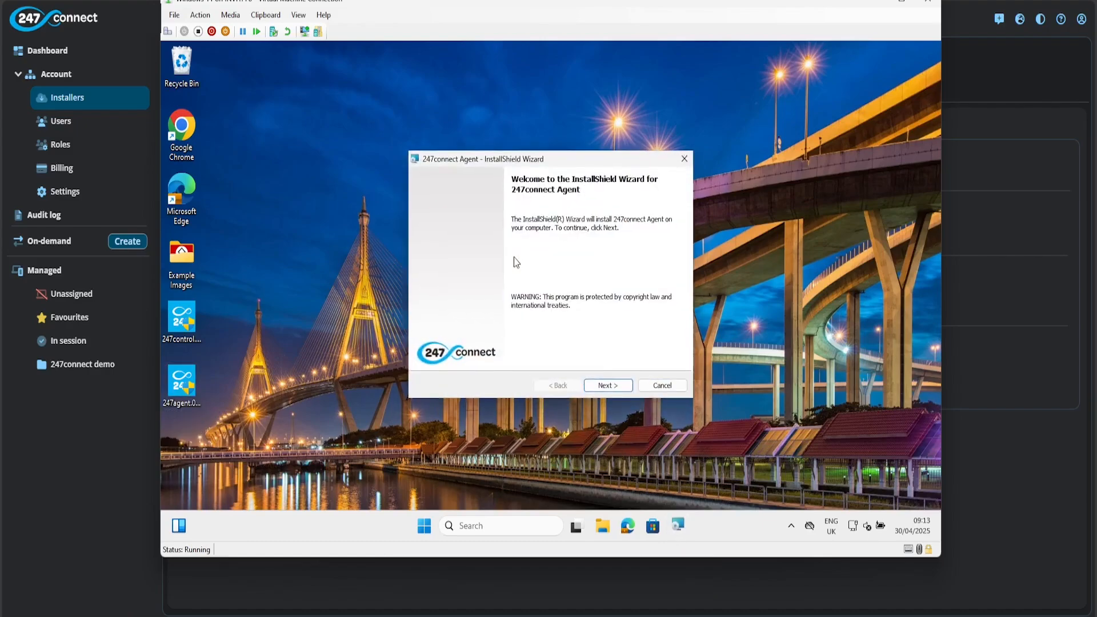
left_click(618, 389)
left_click(607, 386)
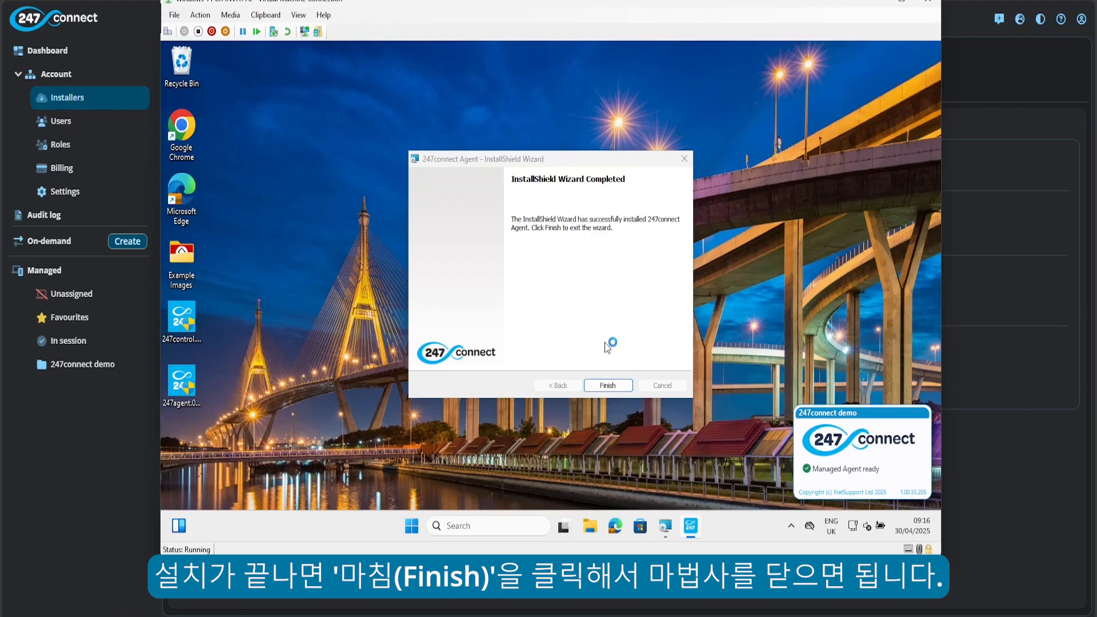
left_click(609, 385)
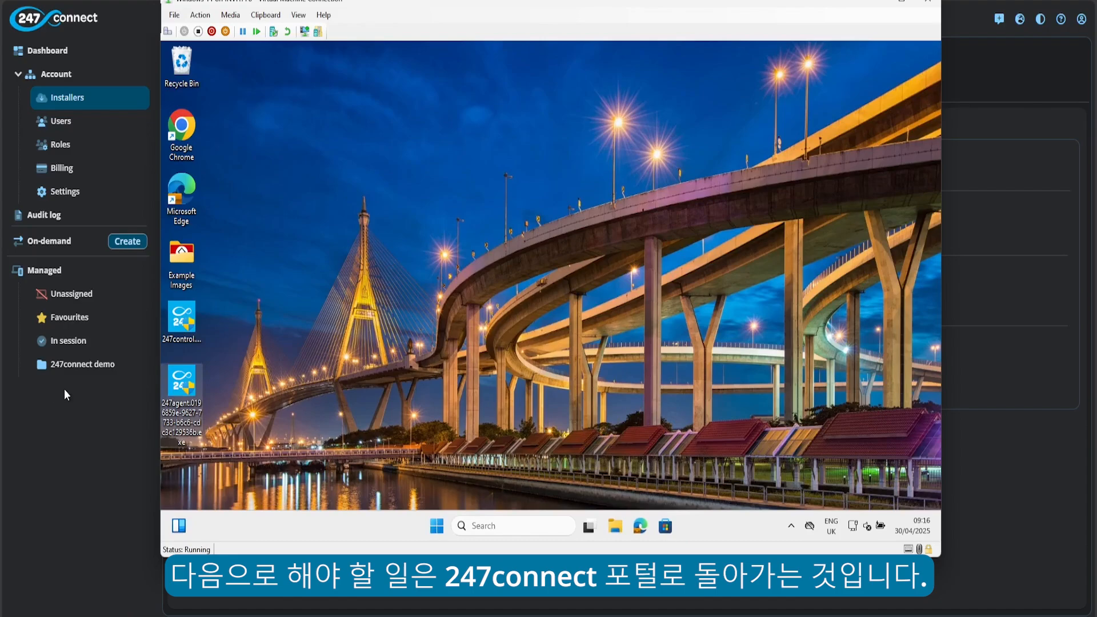
Return to the 247connect portal, check the unassigned managed devices, and open the 247connect demo device group.
left_click(91, 408)
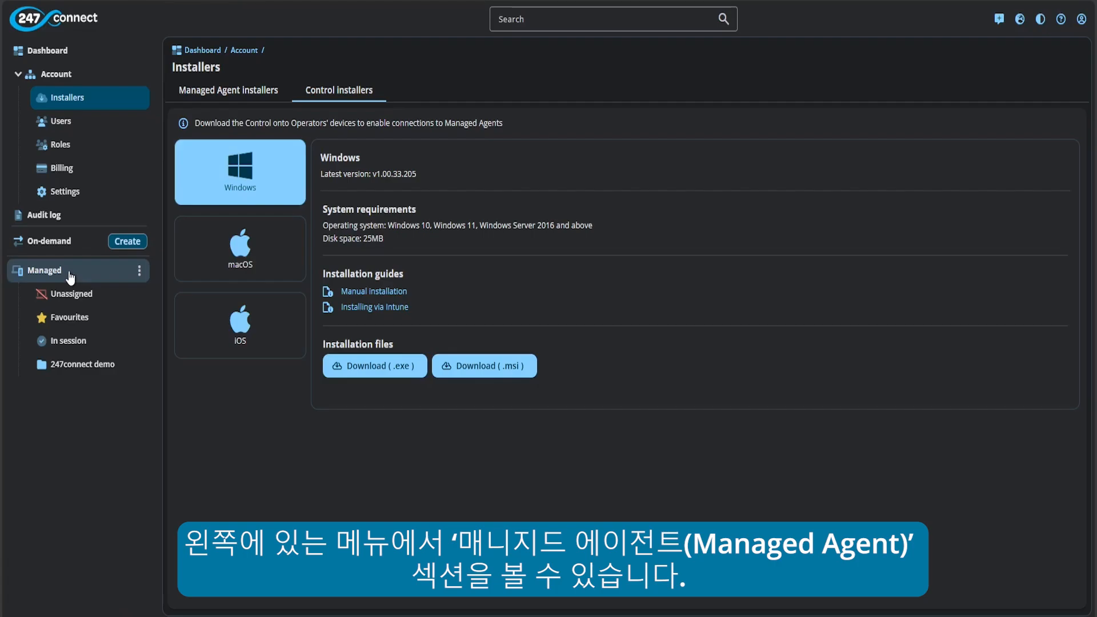
left_click(103, 302)
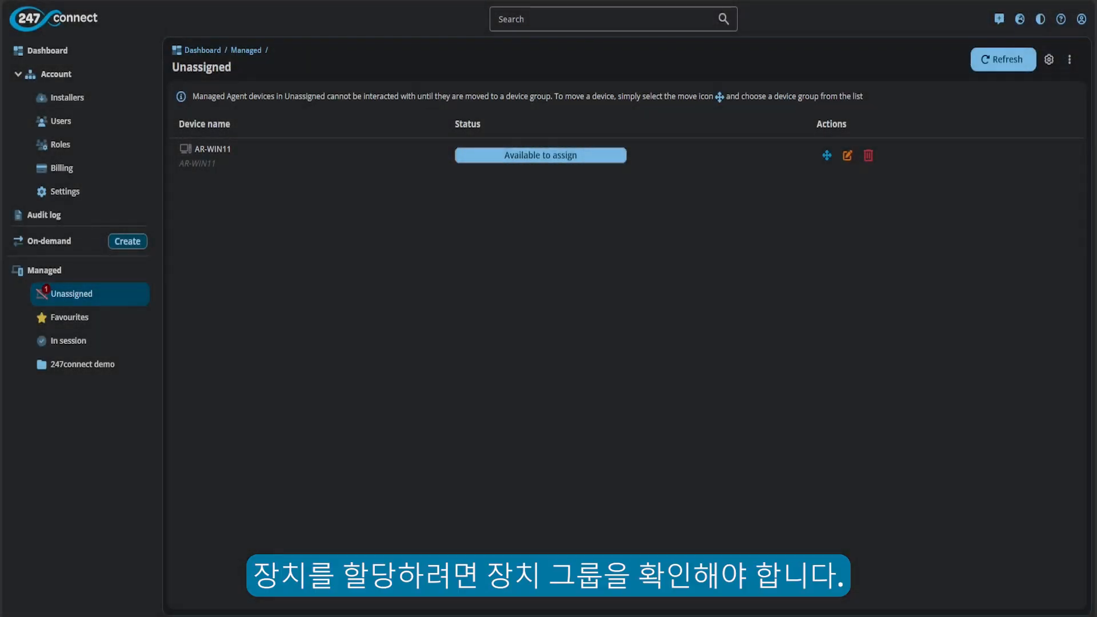
left_click(111, 364)
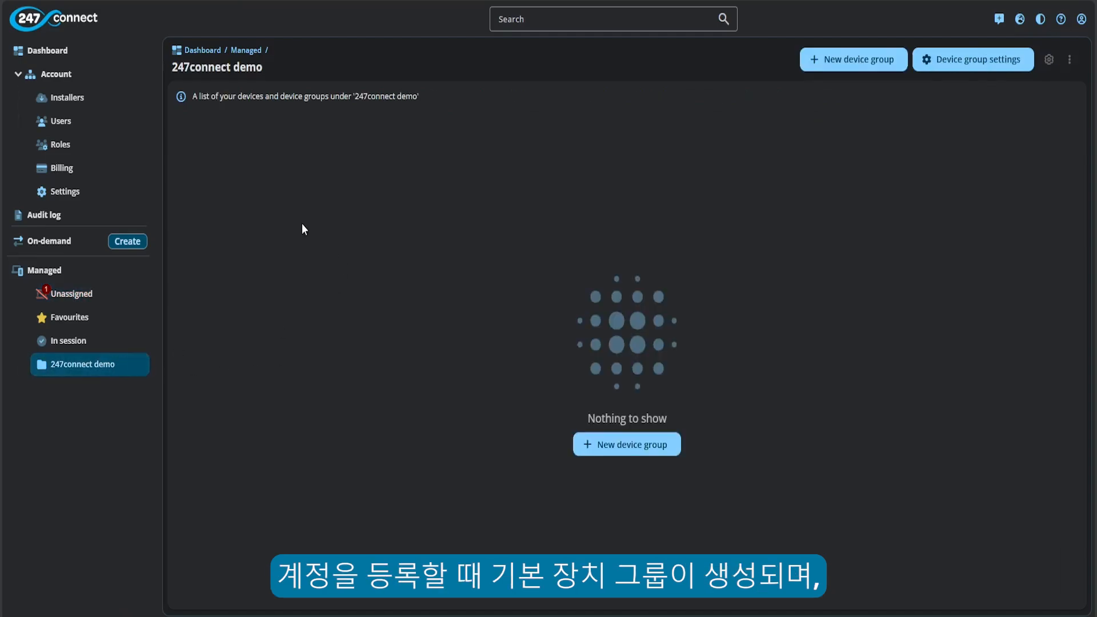
mouse_move(114, 376)
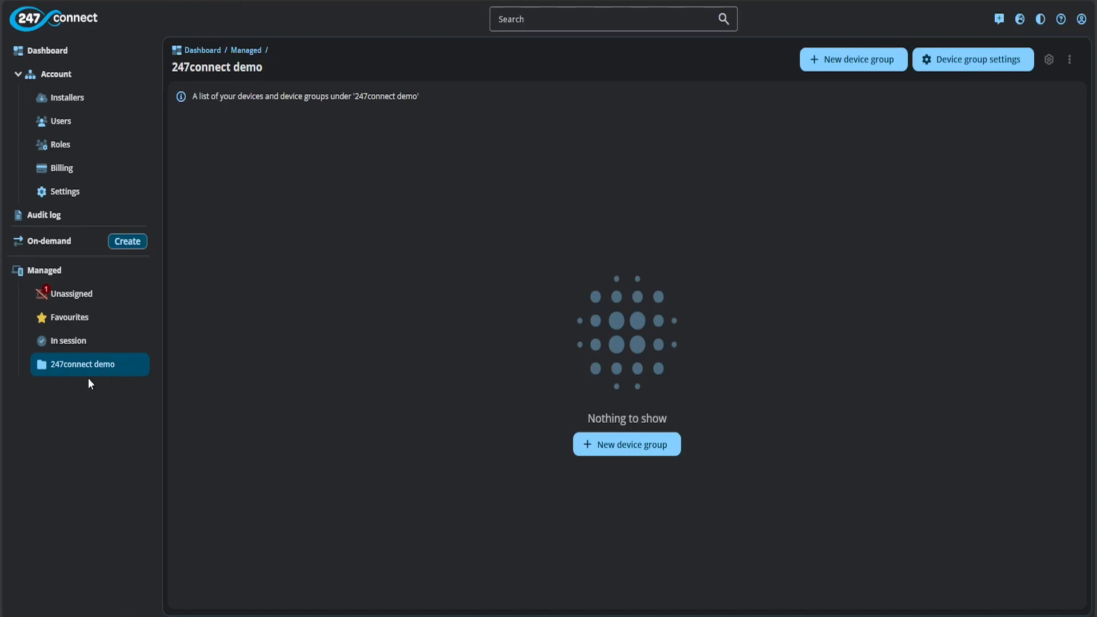
mouse_move(141, 369)
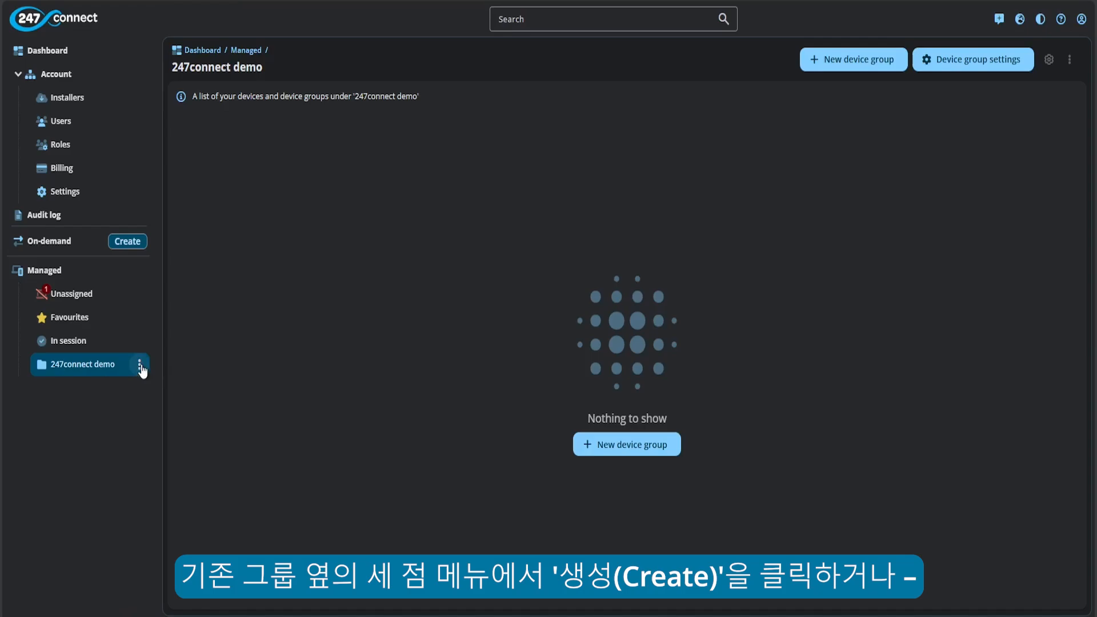
left_click(140, 367)
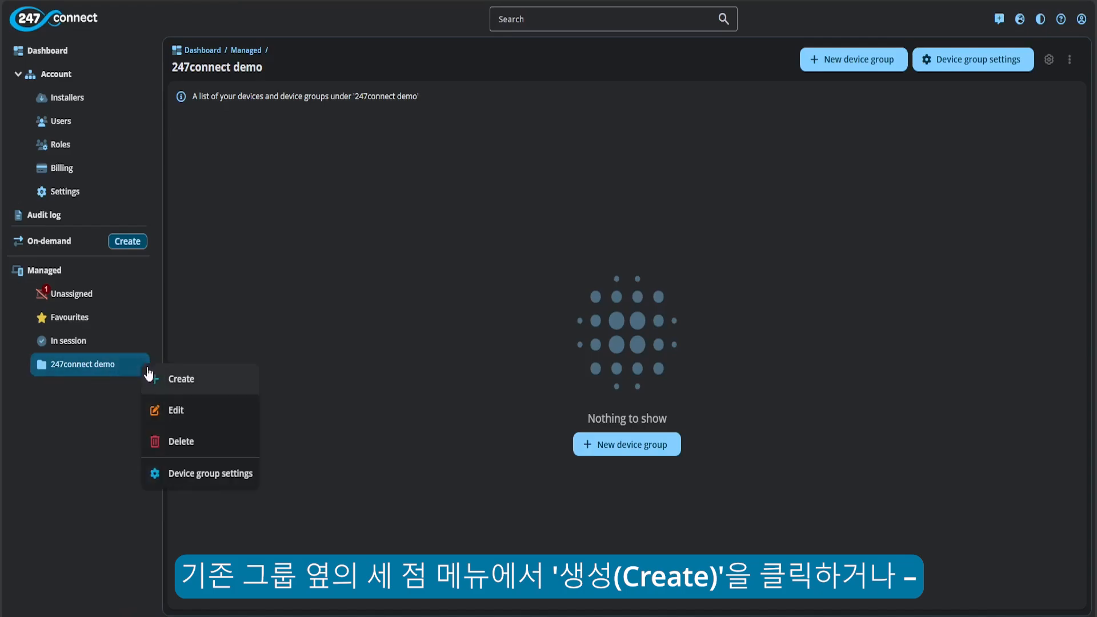
left_click(506, 251)
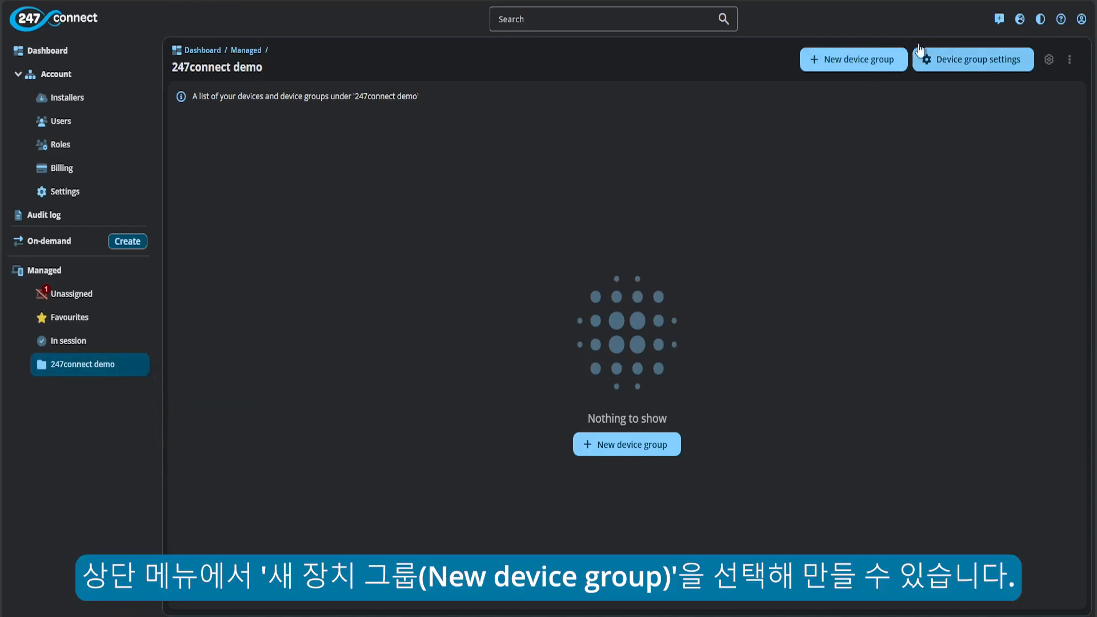
Create a device group named Demo under 247connect demo with icon colour #098dce and no description.
left_click(843, 64)
left_click(495, 259)
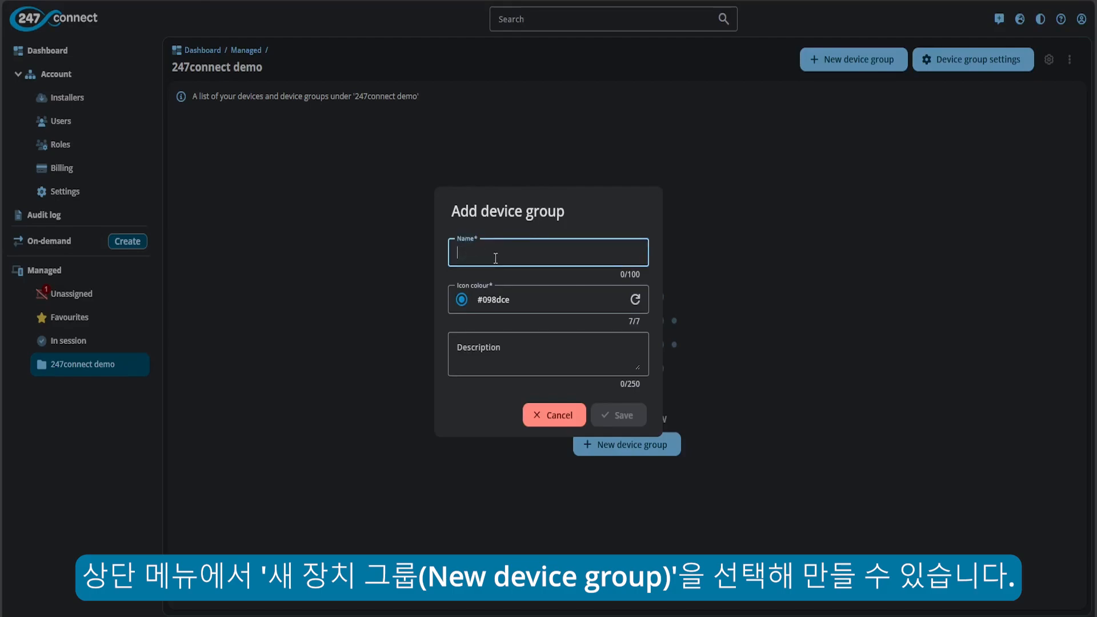
type("D")
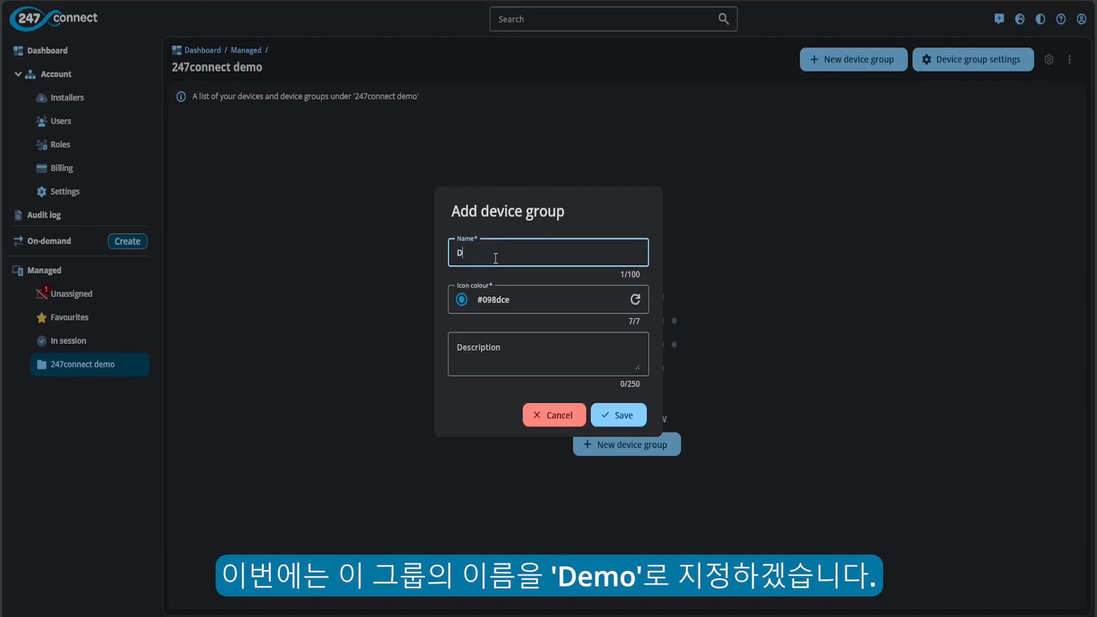
type("emo")
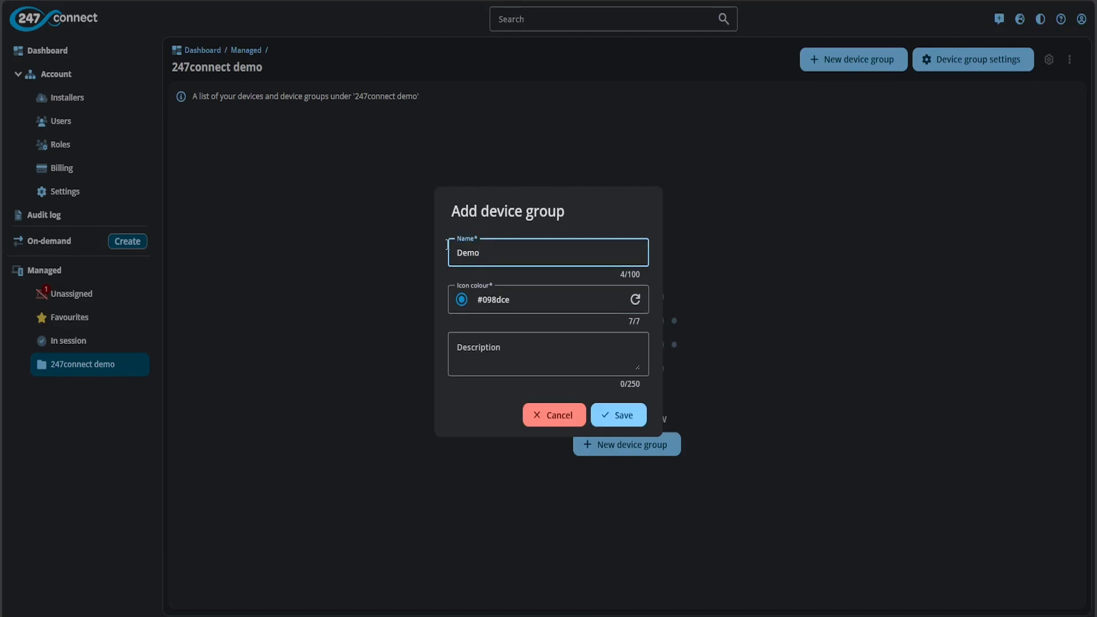
left_click(639, 298)
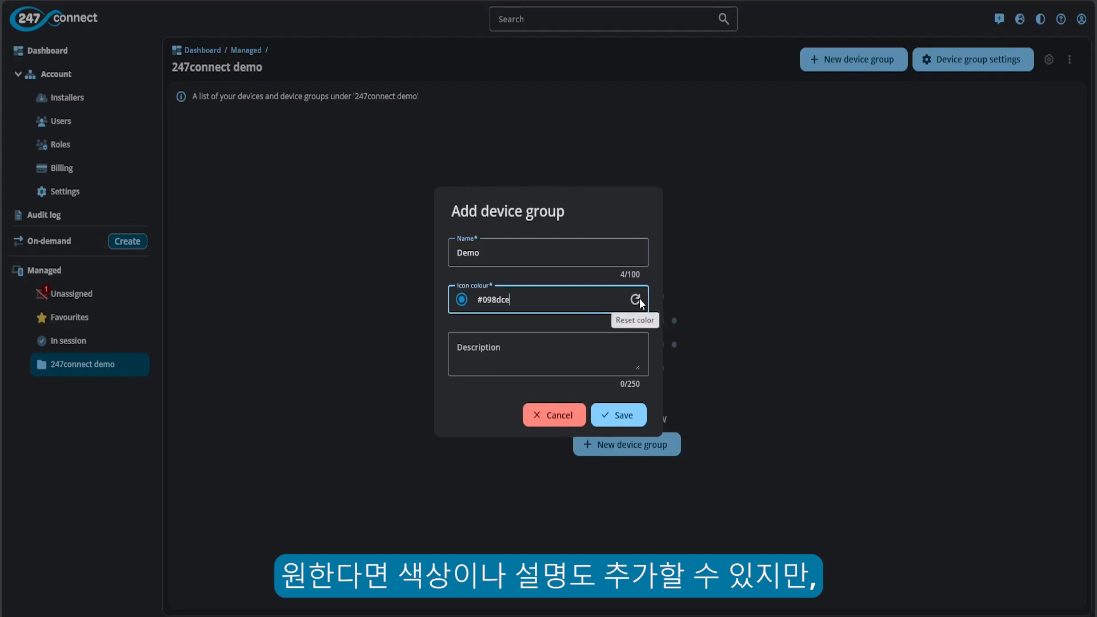
left_click(512, 351)
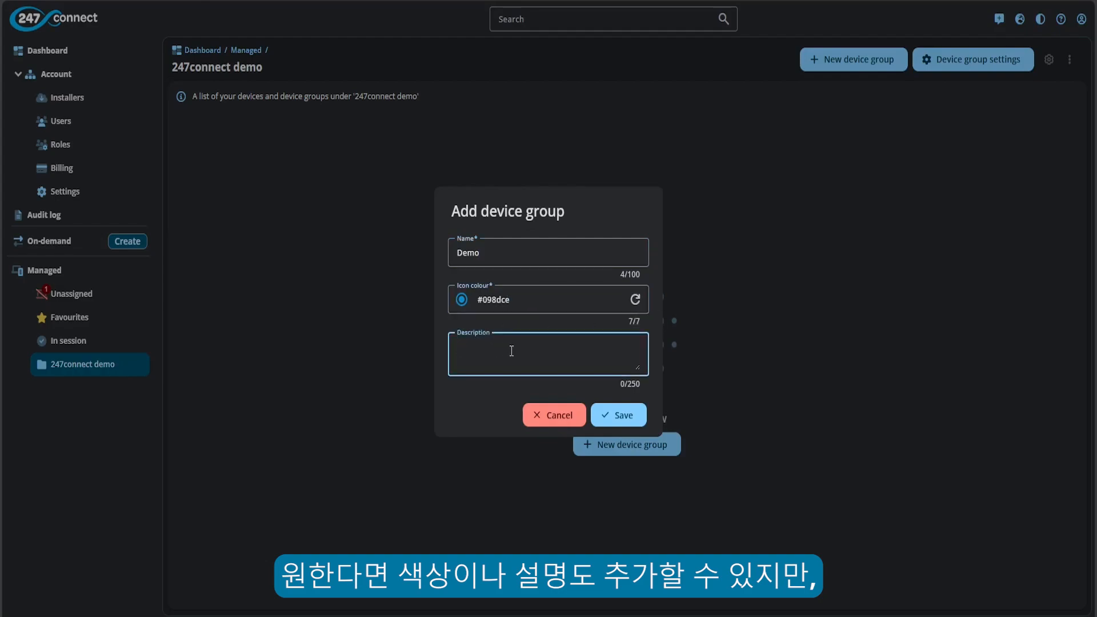
left_click(629, 418)
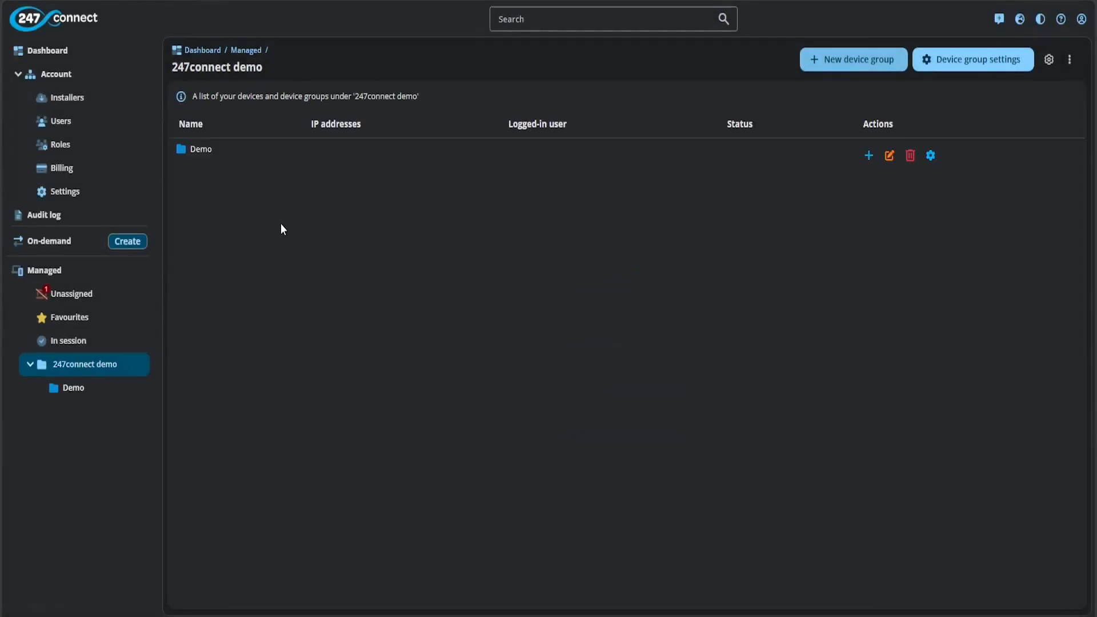
Check the devices in the Demo group and move the unassigned device AR-WIN11 into it.
left_click(92, 391)
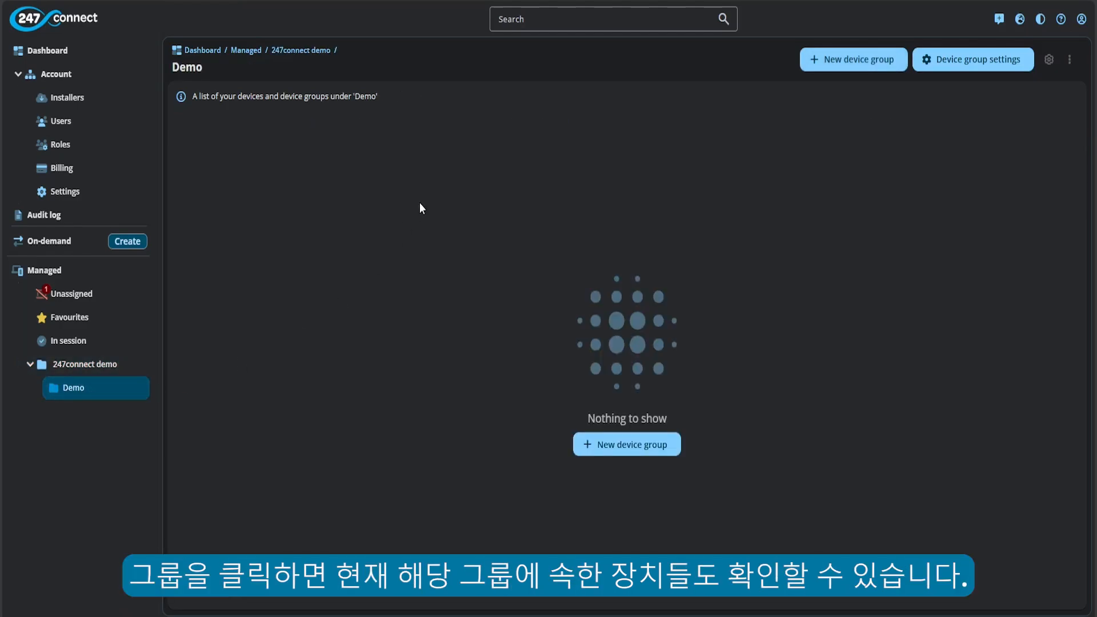
left_click(103, 299)
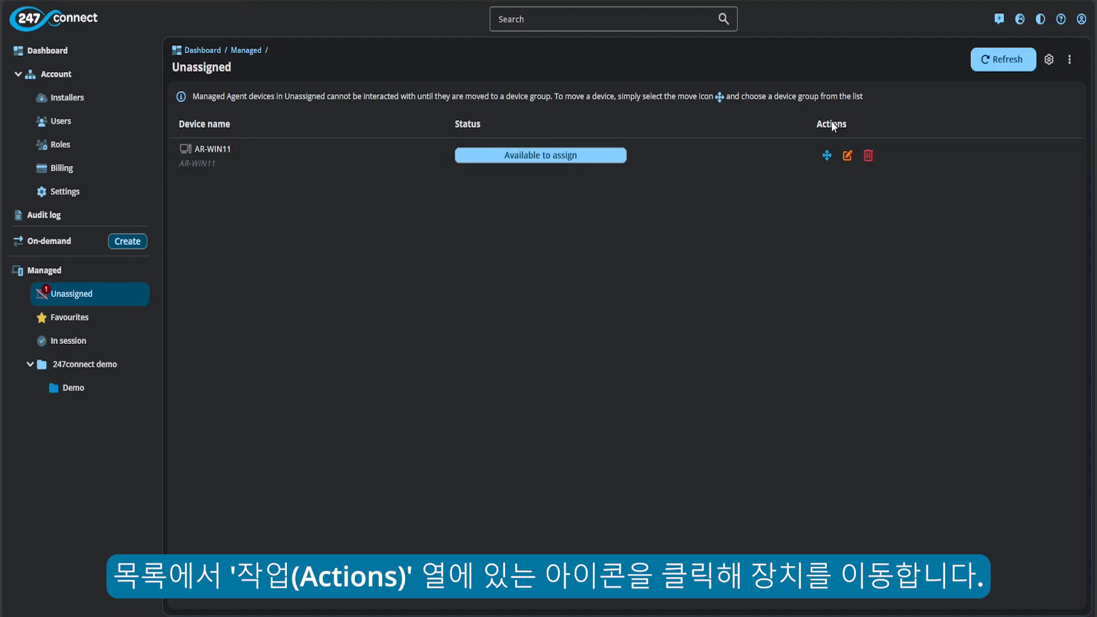
left_click(826, 155)
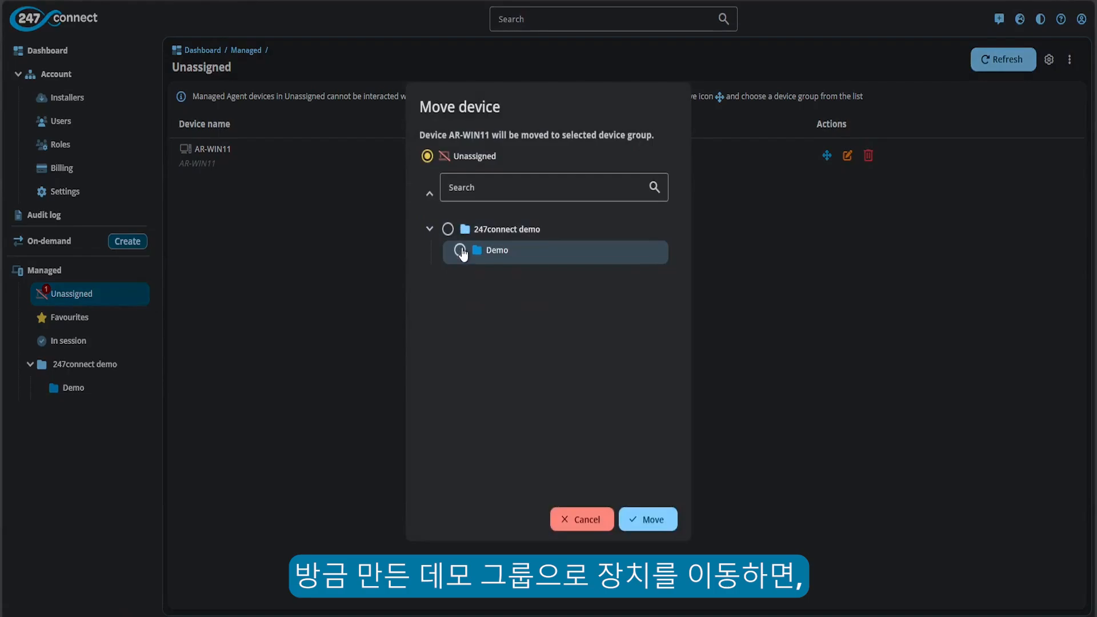
left_click(459, 251)
left_click(653, 520)
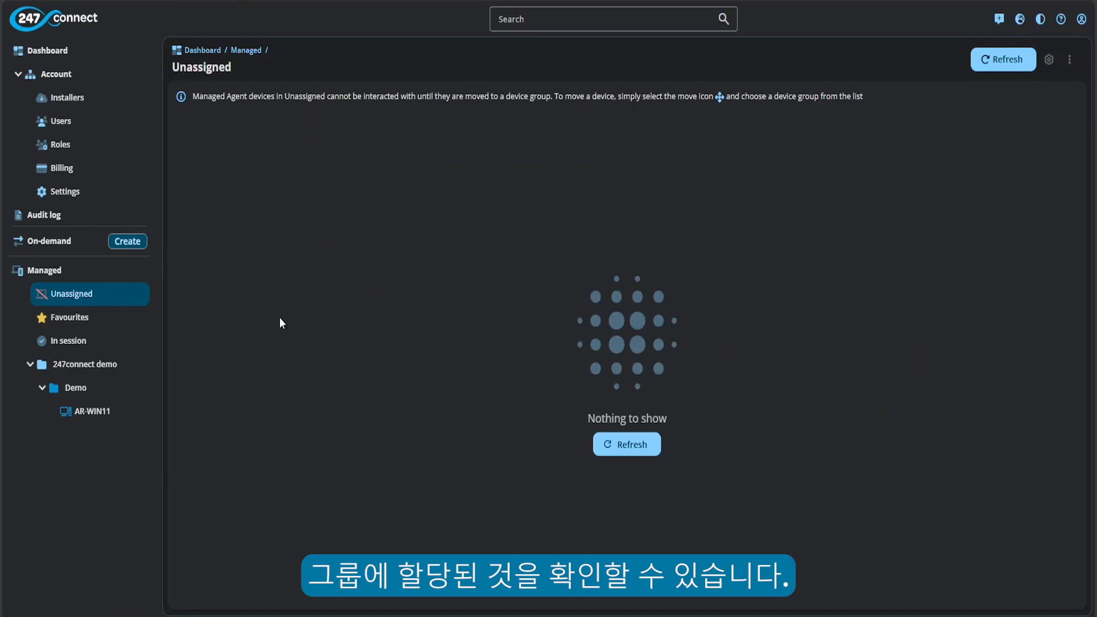
Start a remote view session on the AR-WIN11 device, allowing the browser to open 247connect Remote.
left_click(92, 412)
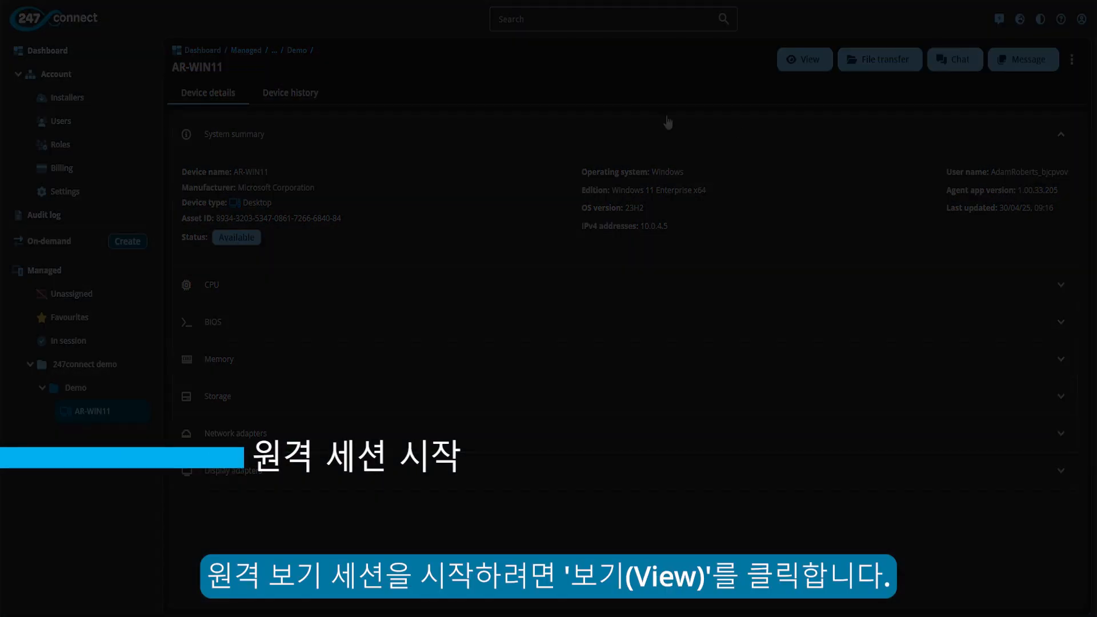
left_click(797, 63)
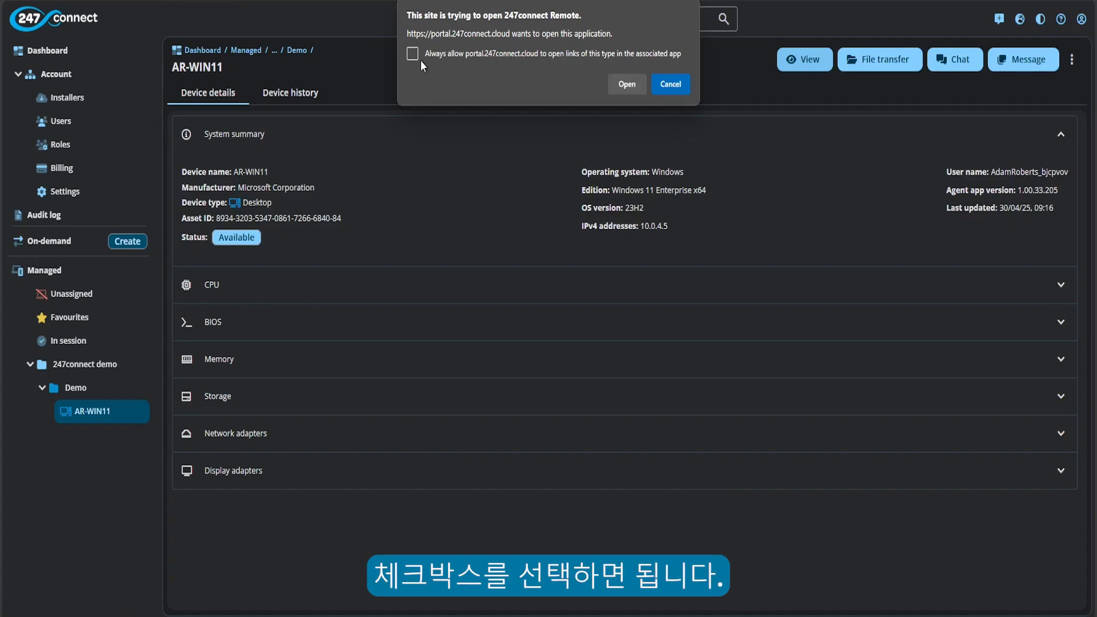
left_click(629, 84)
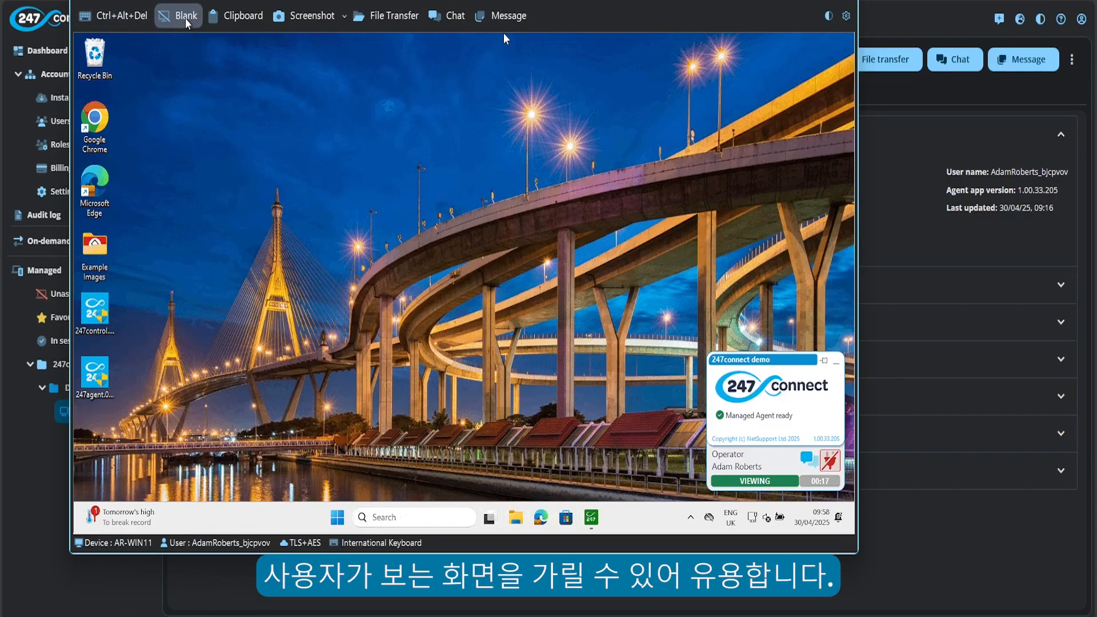
Display the AR-WIN11 screen in full-screen mode, then return it to windowed mode and close the remote session.
left_click(241, 25)
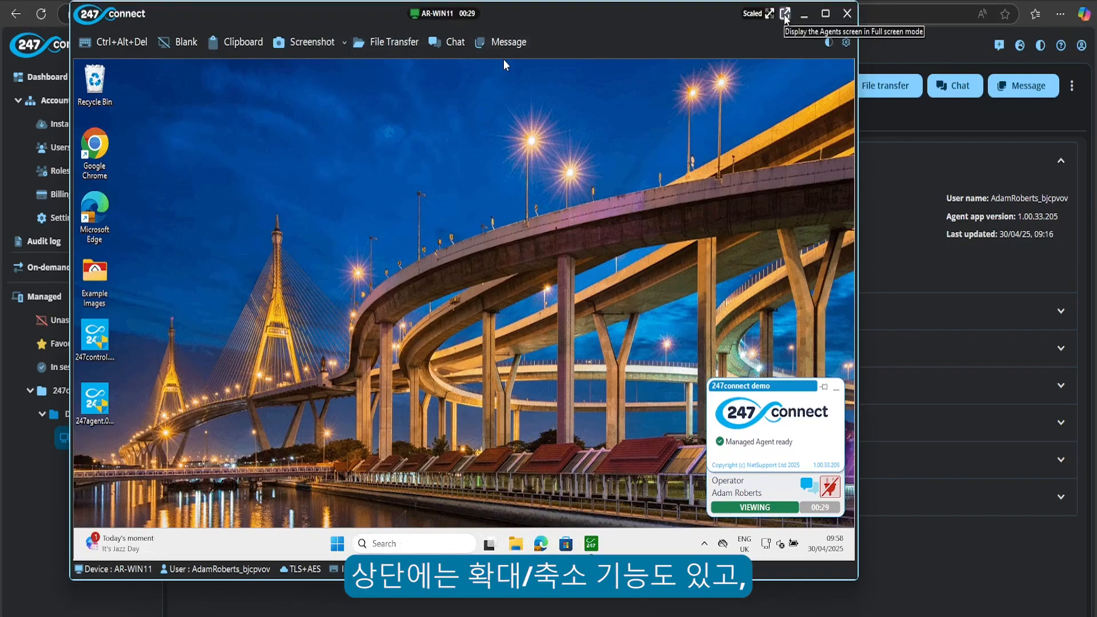
left_click(785, 13)
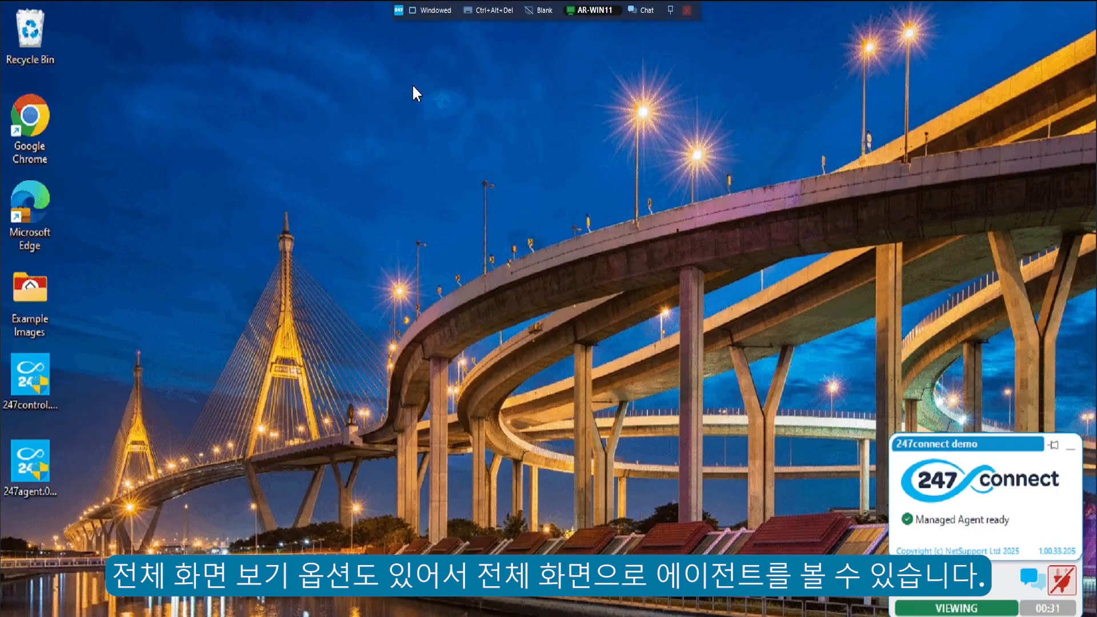
left_click(428, 12)
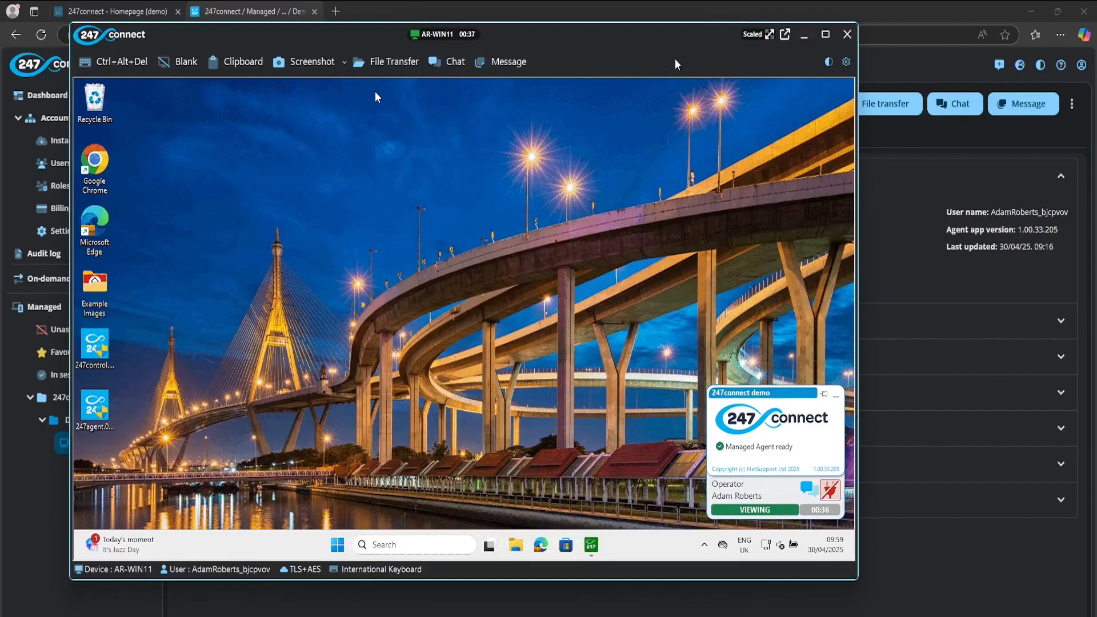
left_click(847, 34)
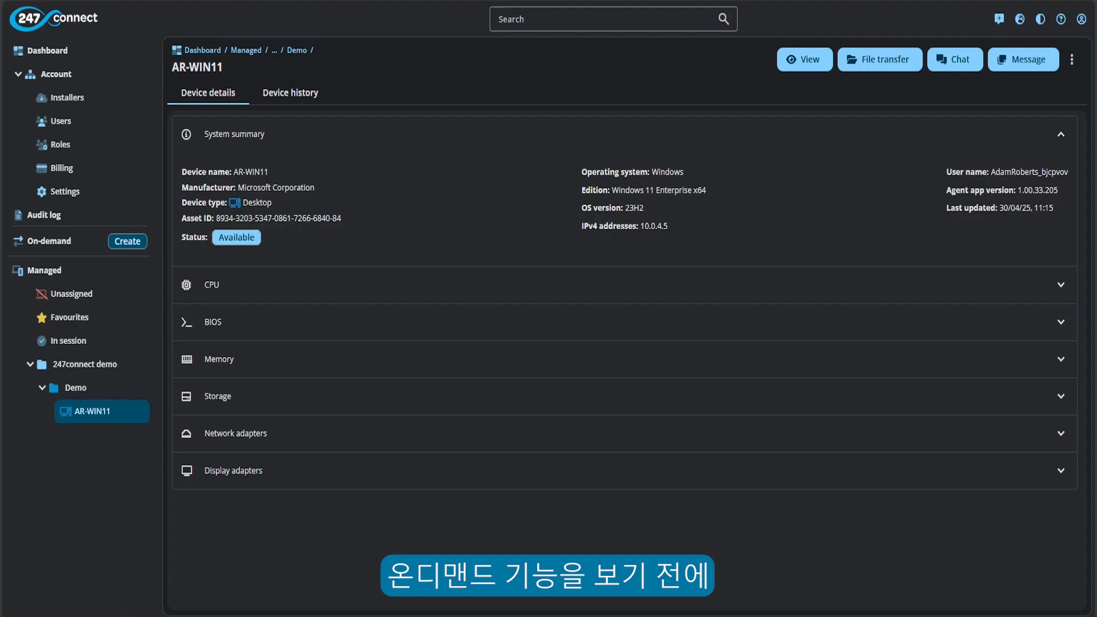
Open the Demo device group's settings and review its message, chat, file transfer, user acknowledgement and view permissions.
left_click(96, 387)
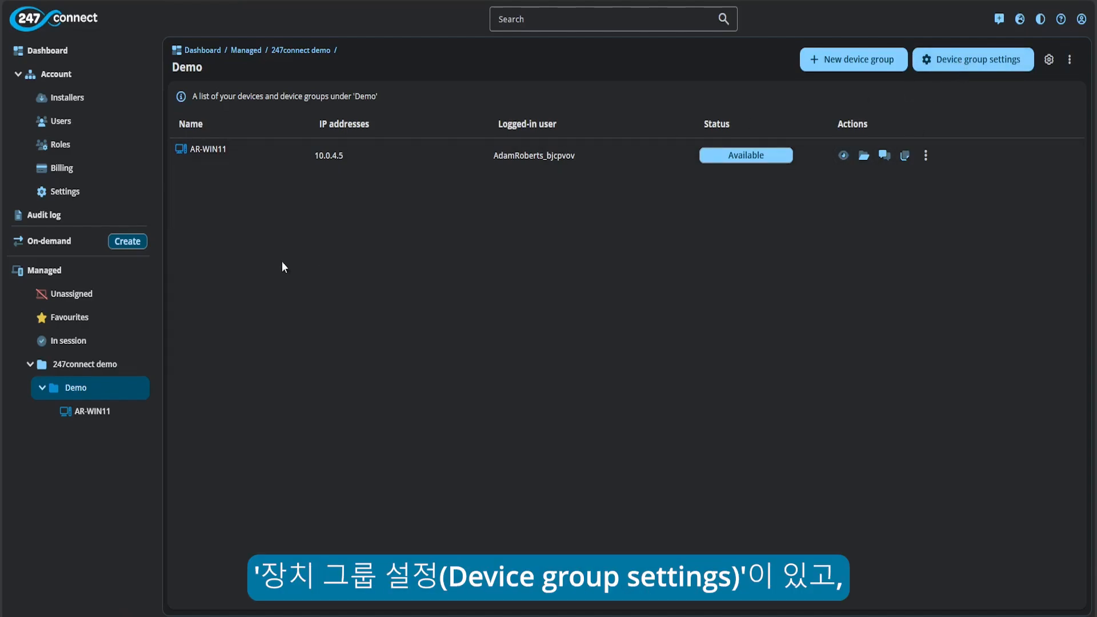
left_click(138, 393)
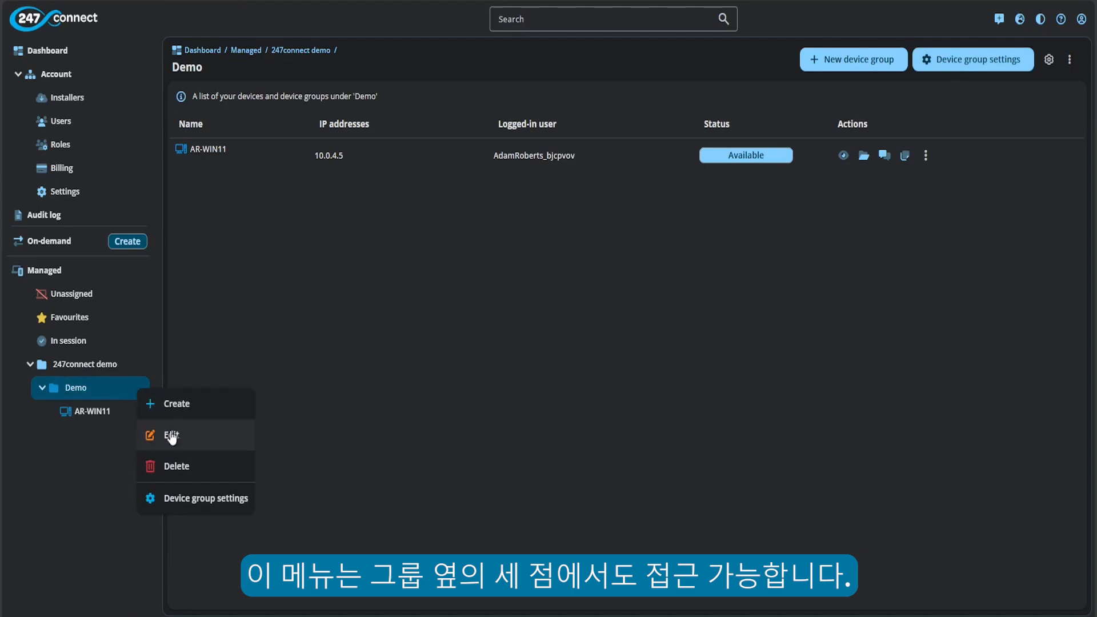
left_click(209, 498)
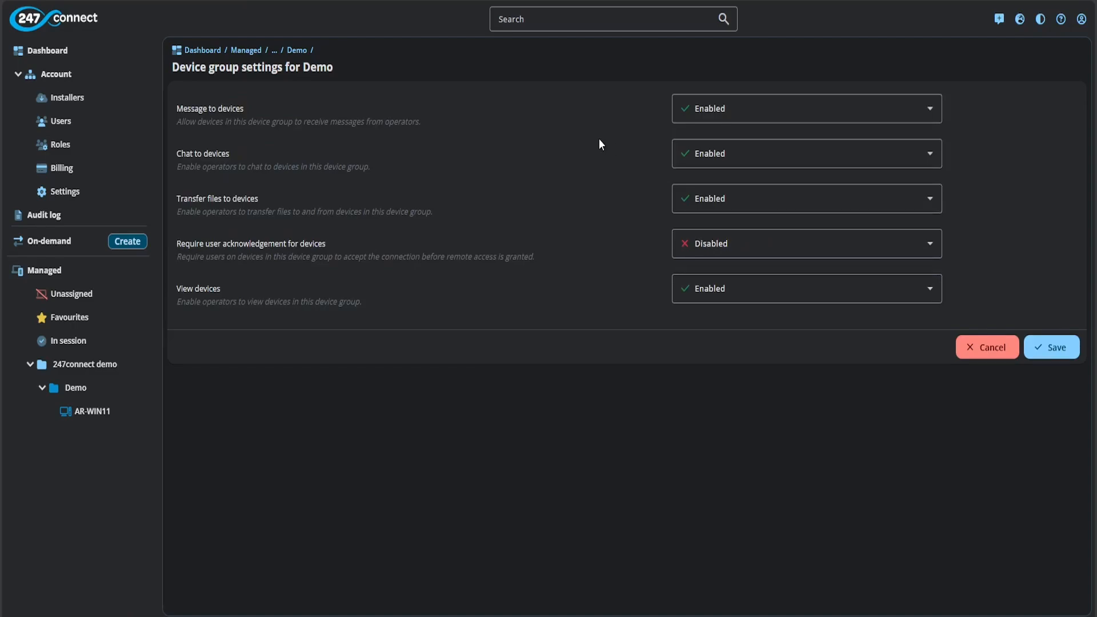
Create an on-demand session with the default name and no note, copying its invitation link.
left_click(77, 245)
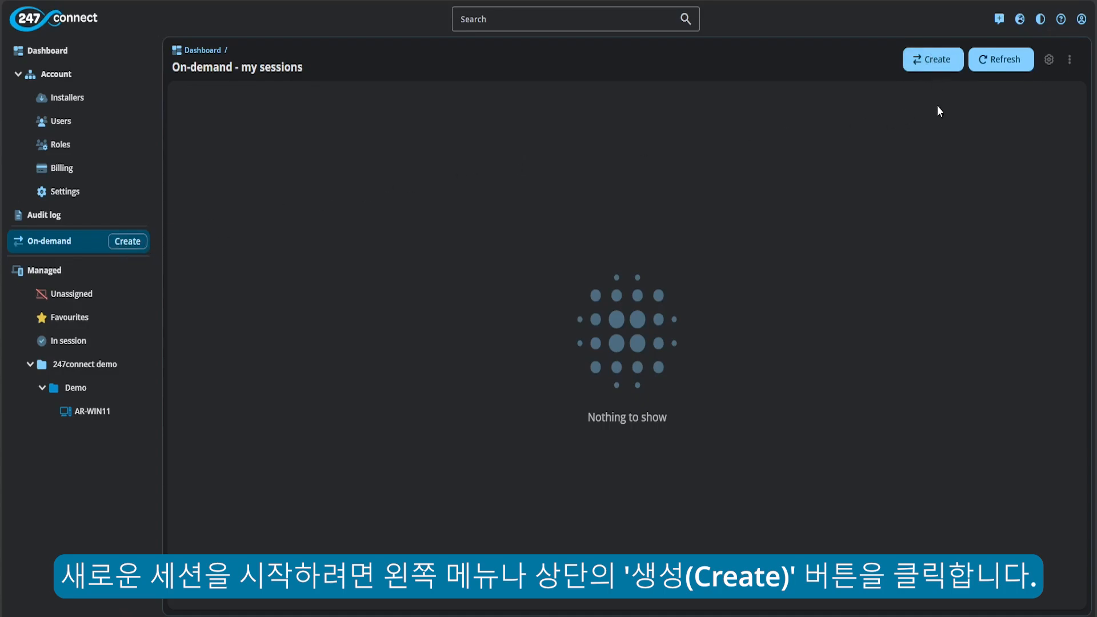
left_click(940, 64)
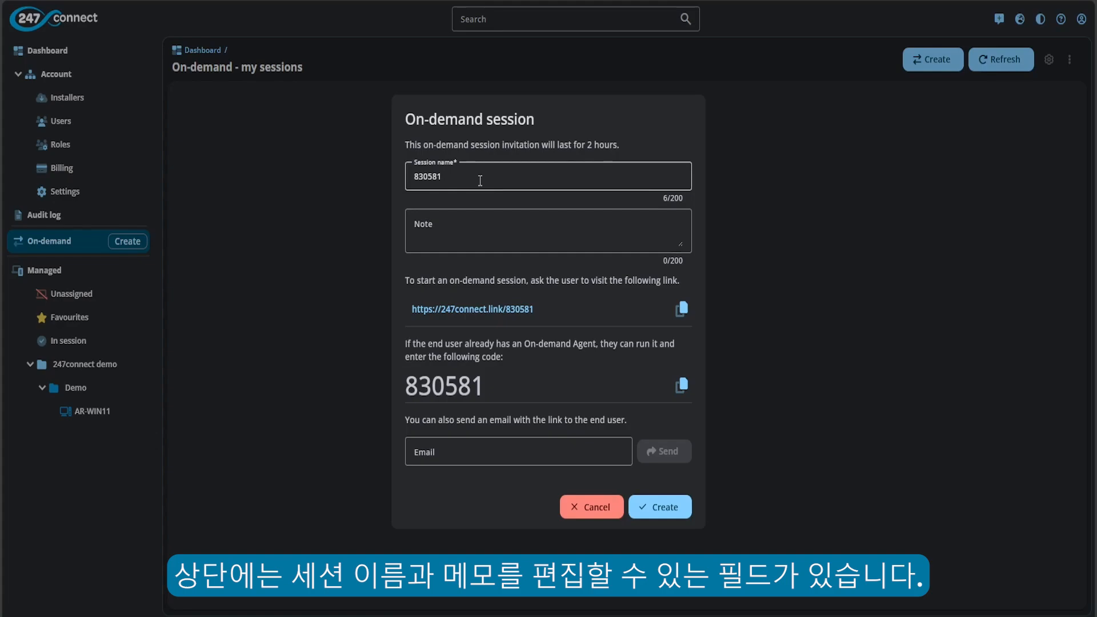
left_click_drag(480, 181, 394, 176)
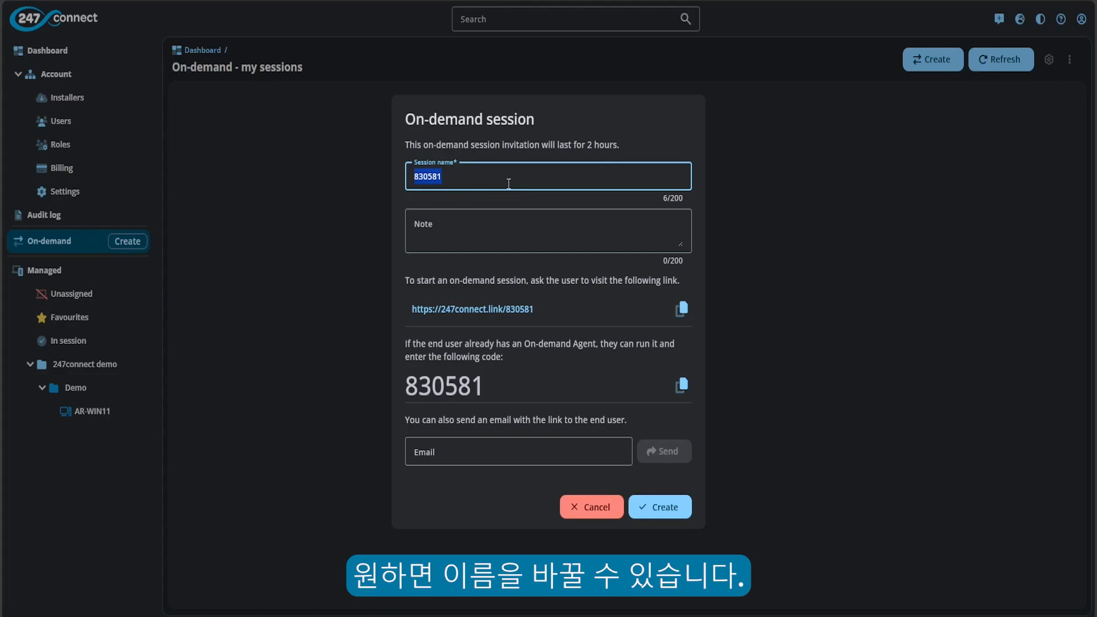
left_click(484, 231)
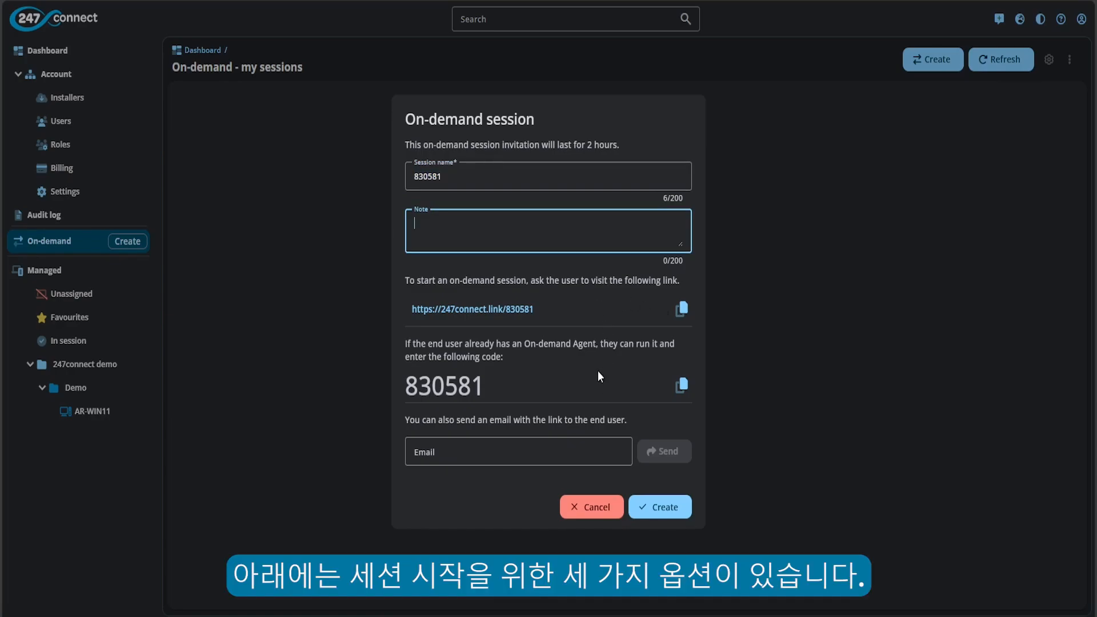
left_click(681, 309)
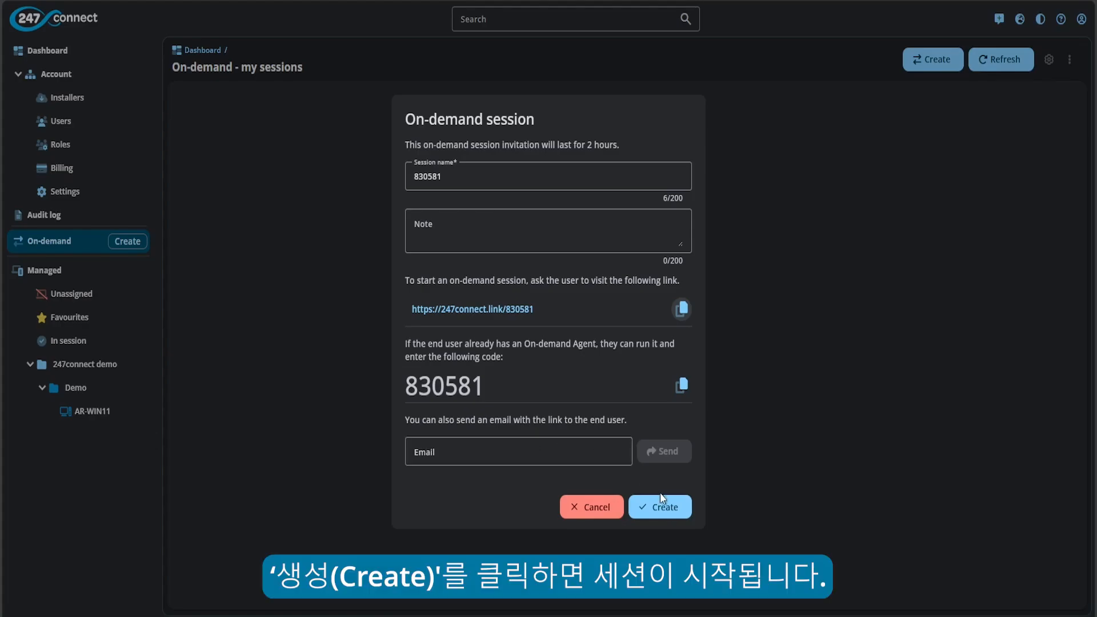
left_click(674, 512)
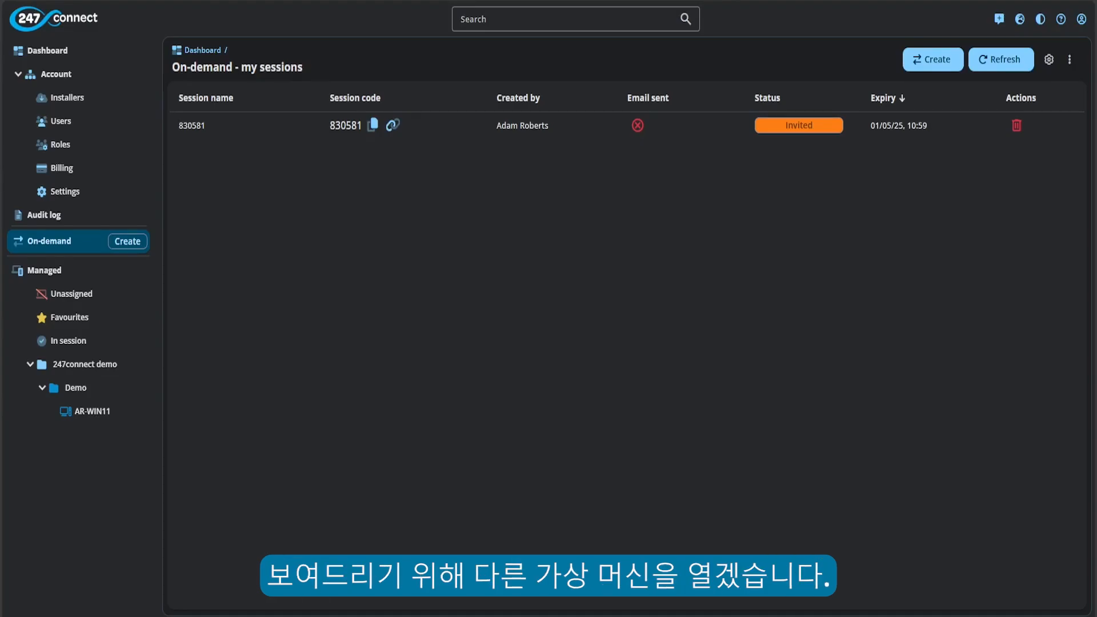
On the Windows 10 virtual machine, open the copied session link in Google Chrome and copy the session code.
left_click_drag(1096, 77, 717, 33)
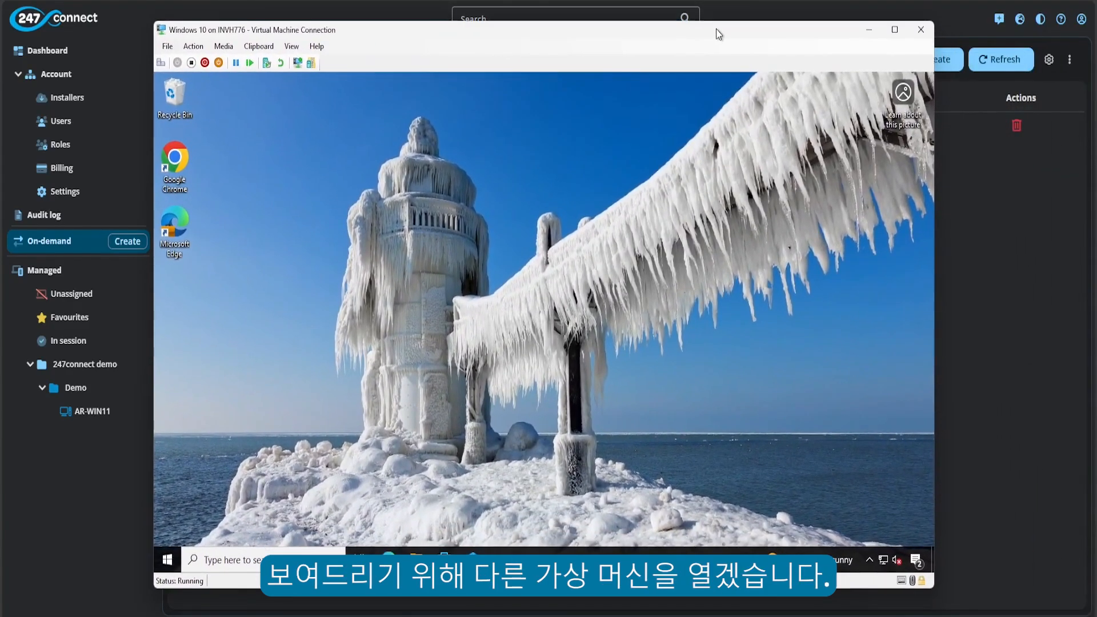
double_click(176, 169)
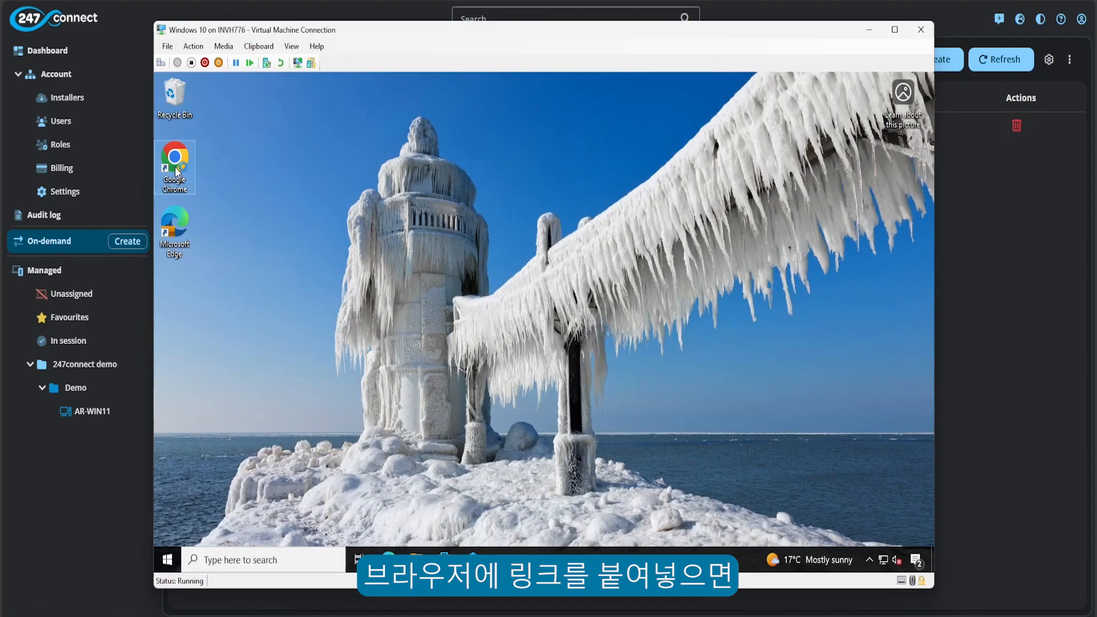
left_click(259, 46)
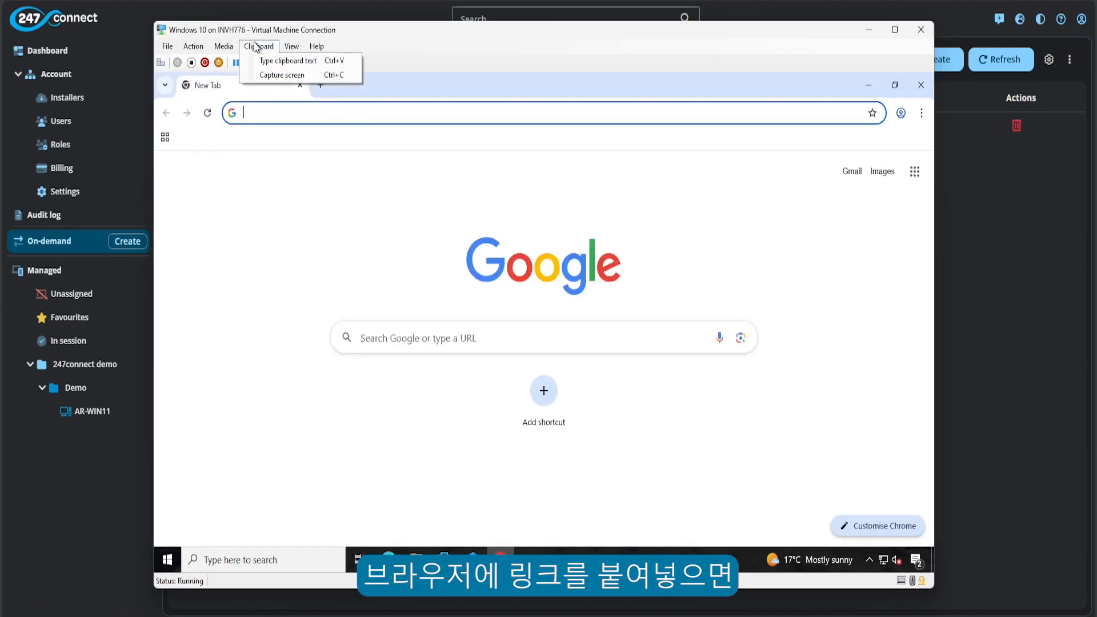
left_click(287, 60)
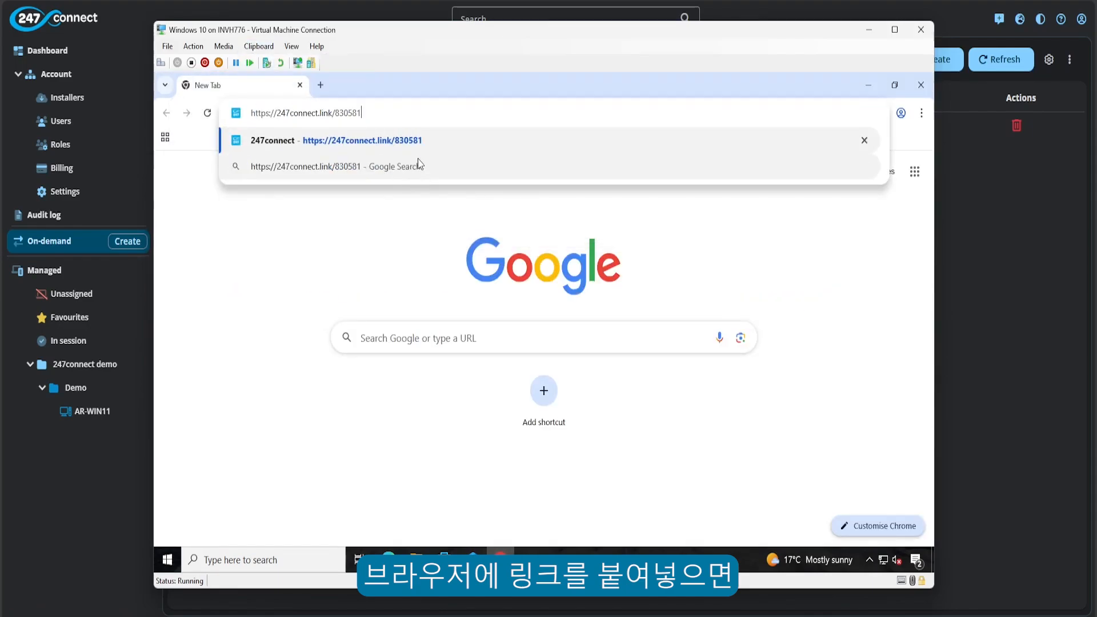
key("Return")
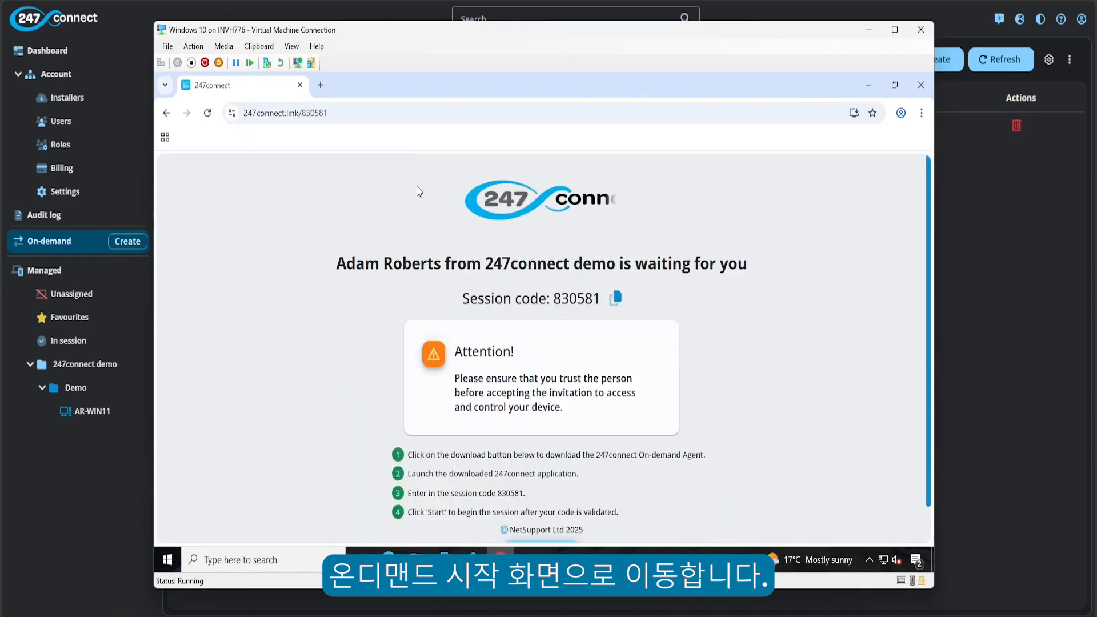
left_click(617, 298)
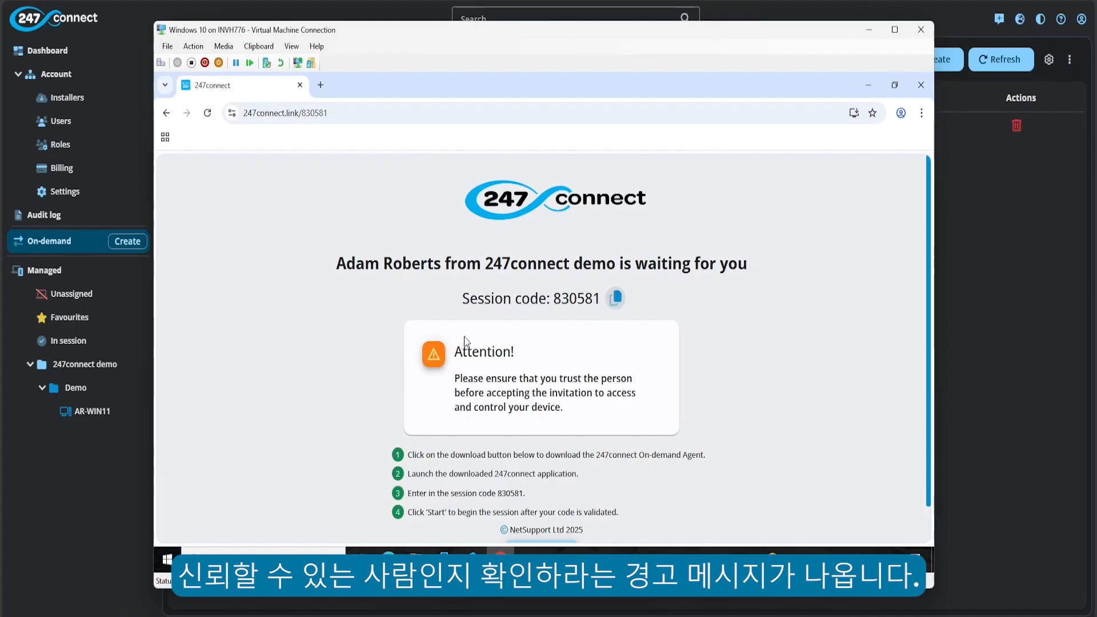
Download the 247connect On-demand Agent from the invitation page and launch 247connect.exe.
scroll(468, 325, "down", 1)
scroll(468, 324, "down", 1)
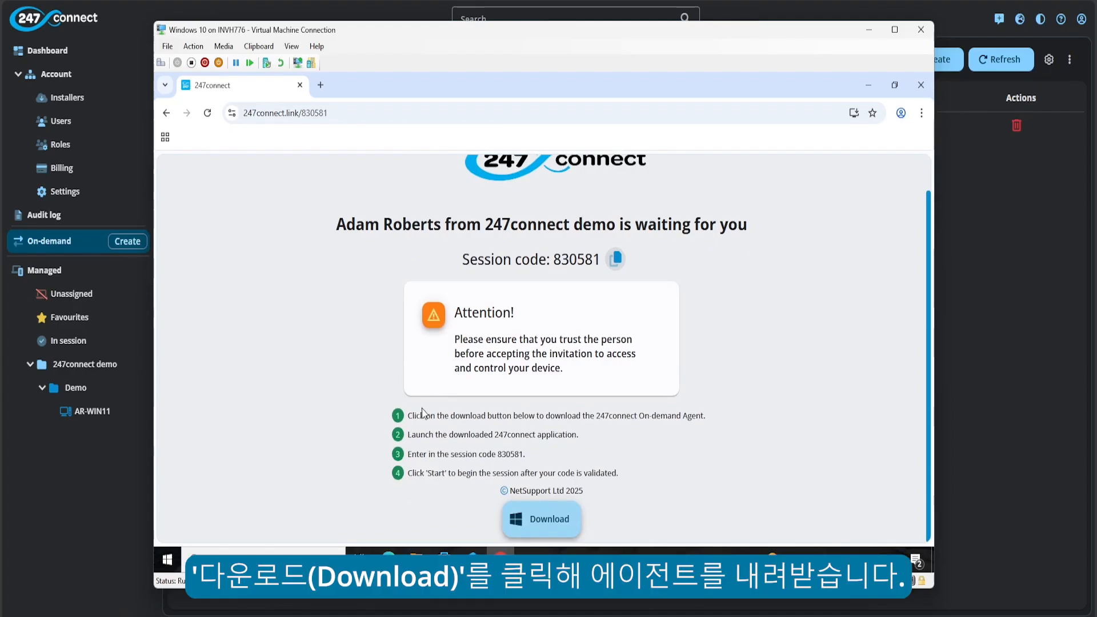
left_click(546, 523)
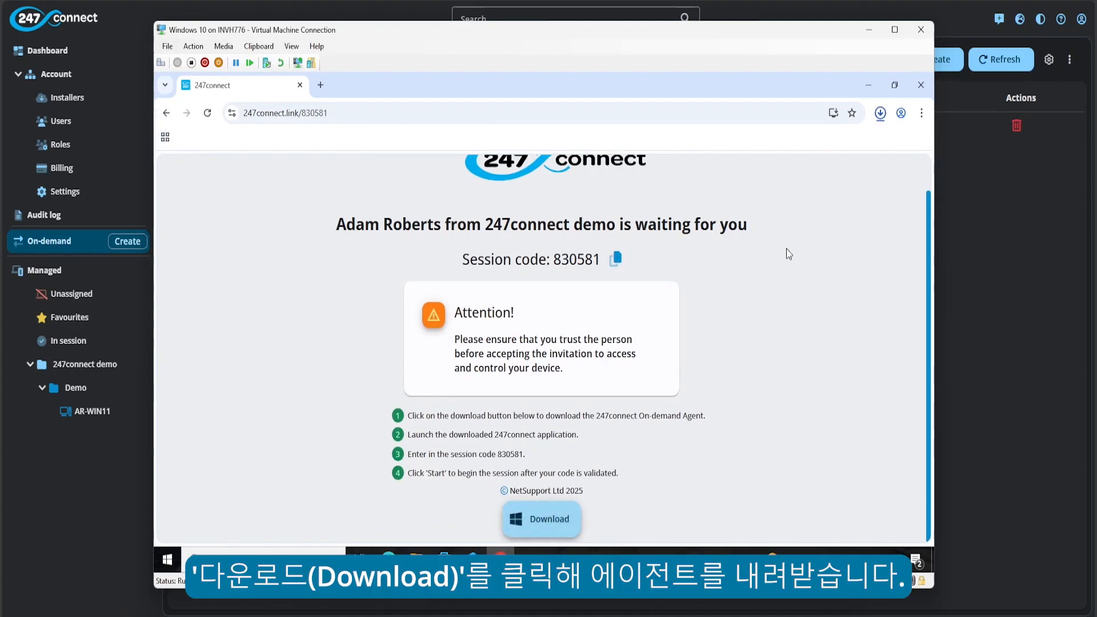
left_click(881, 114)
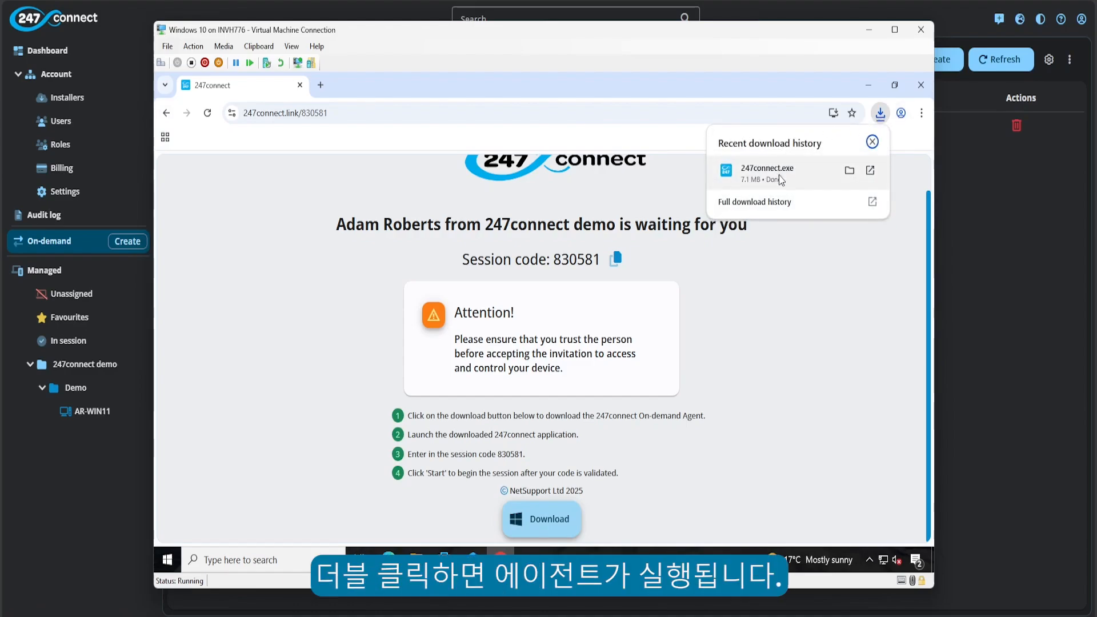
double_click(779, 176)
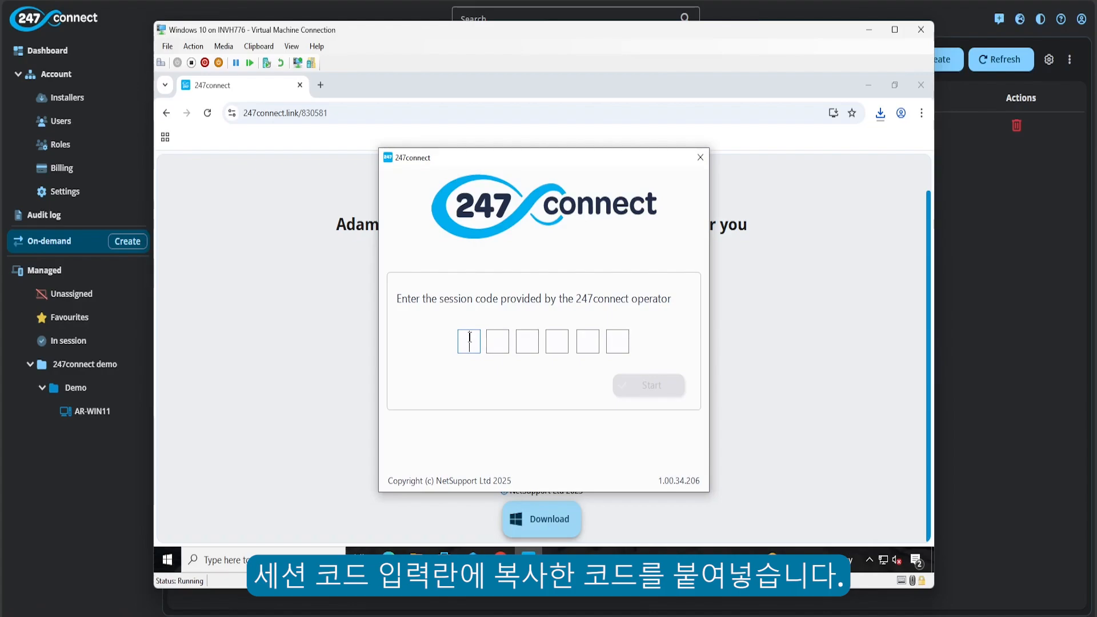
Enter the copied session code in the On-demand Agent and start the session.
key("ctrl+v")
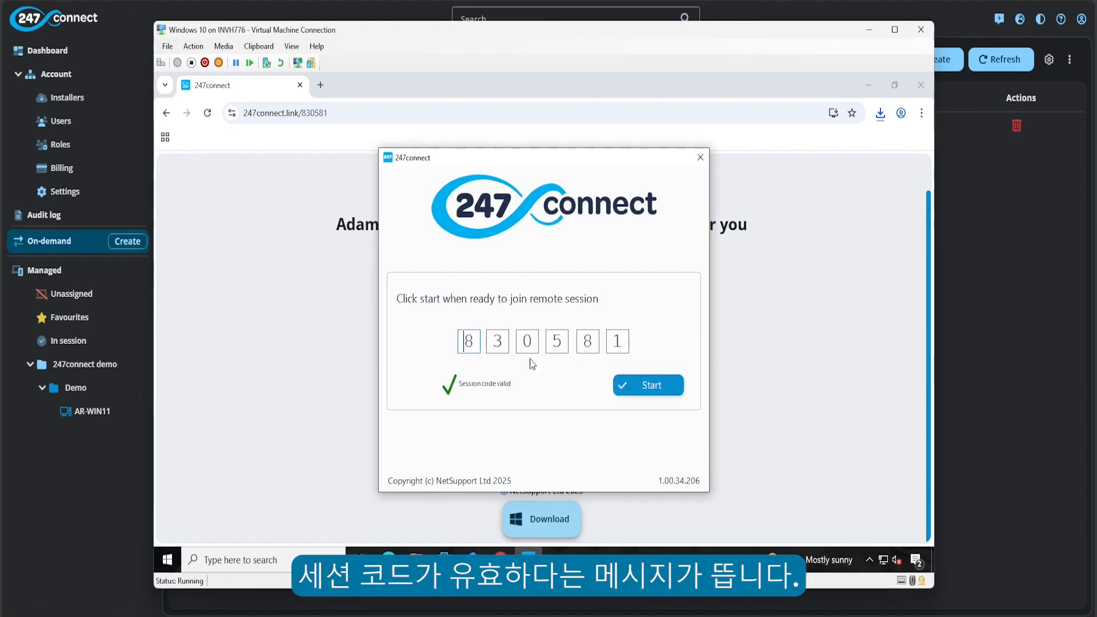
left_click(673, 389)
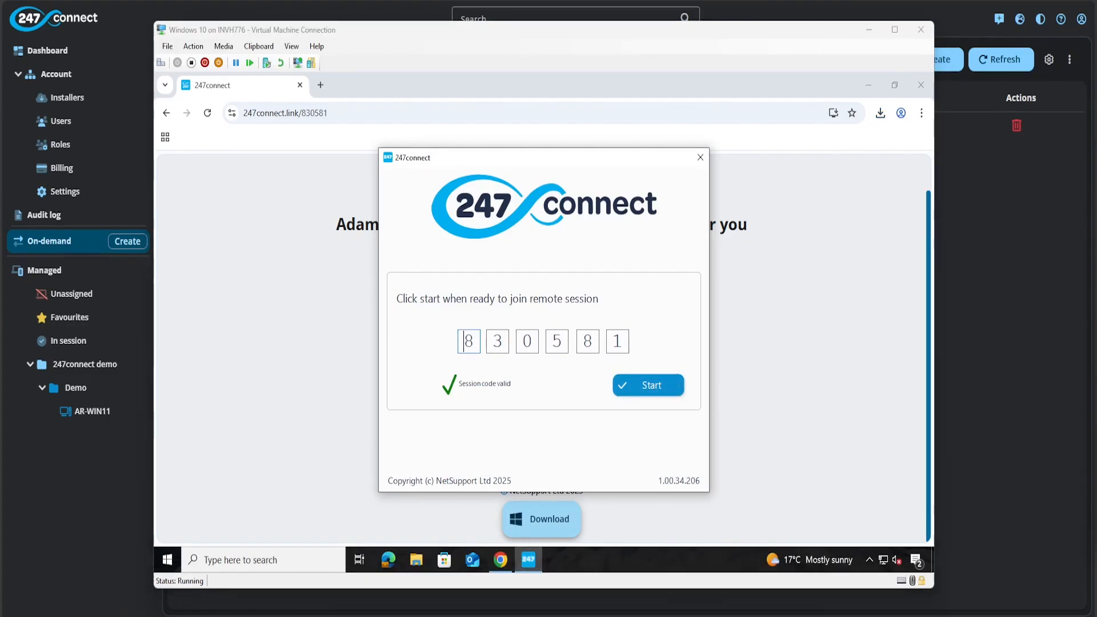
left_click(666, 385)
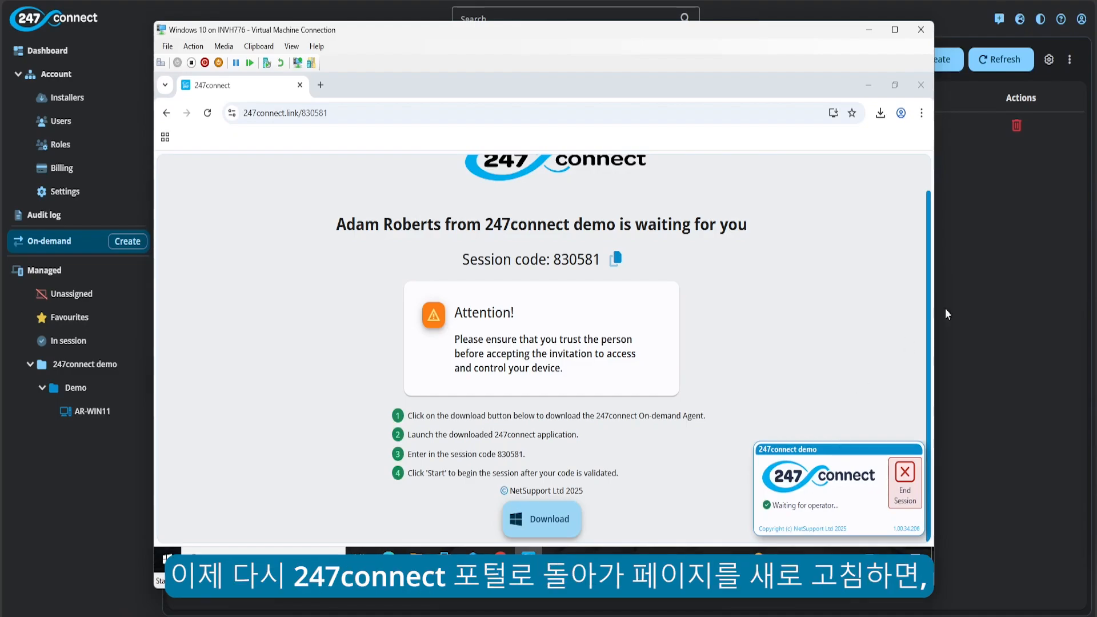
Refresh the on-demand sessions in the 247connect portal and start viewing the session's device, allowing the browser to open 247connect Remote.
left_click(995, 239)
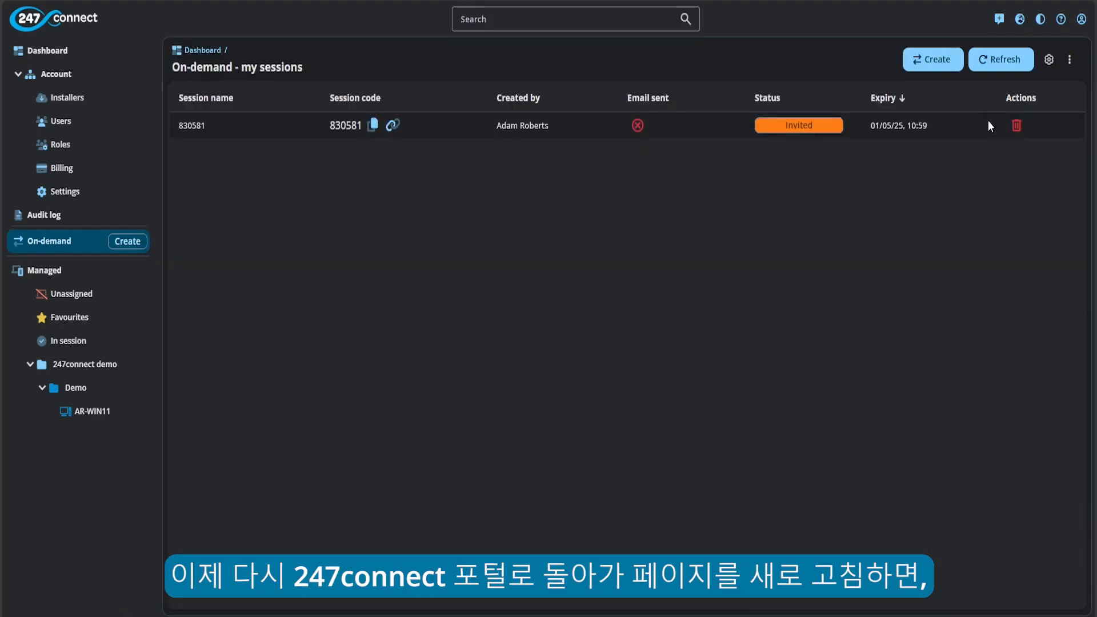
left_click(994, 61)
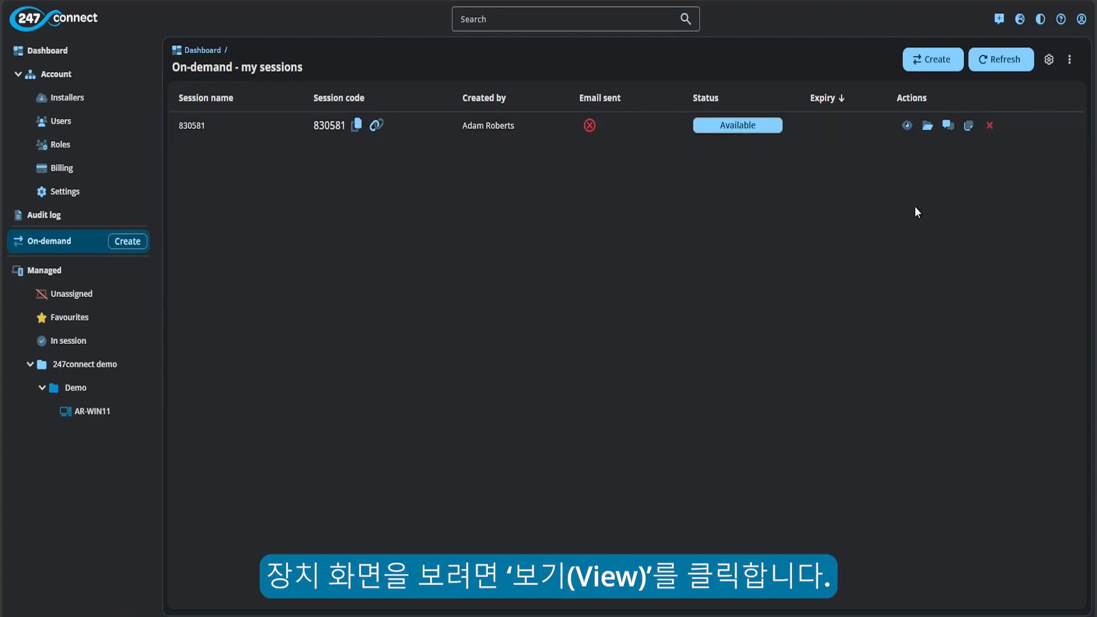
left_click(907, 125)
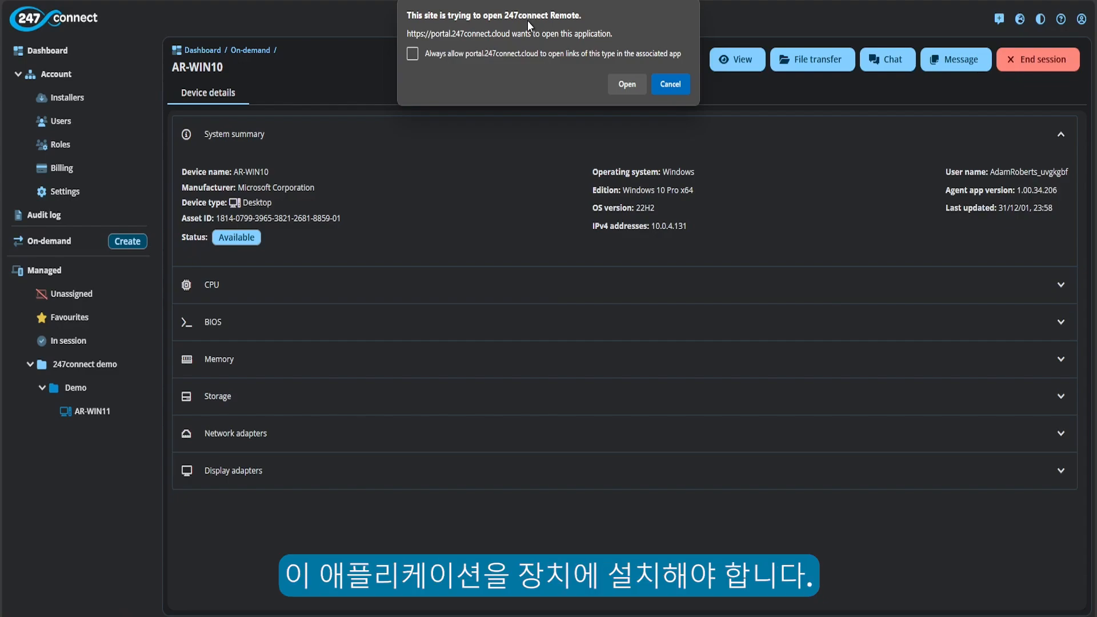
left_click(626, 84)
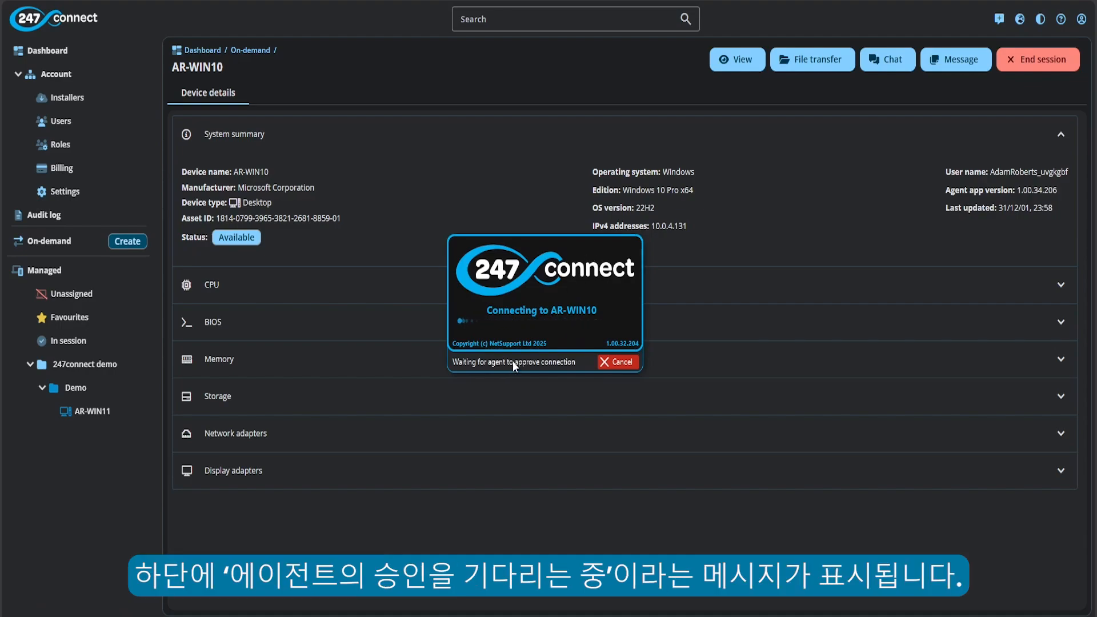
Approve the operator's connection on the Windows 10 virtual machine, then minimize the virtual machine window.
left_click_drag(552, 248, 130, 19)
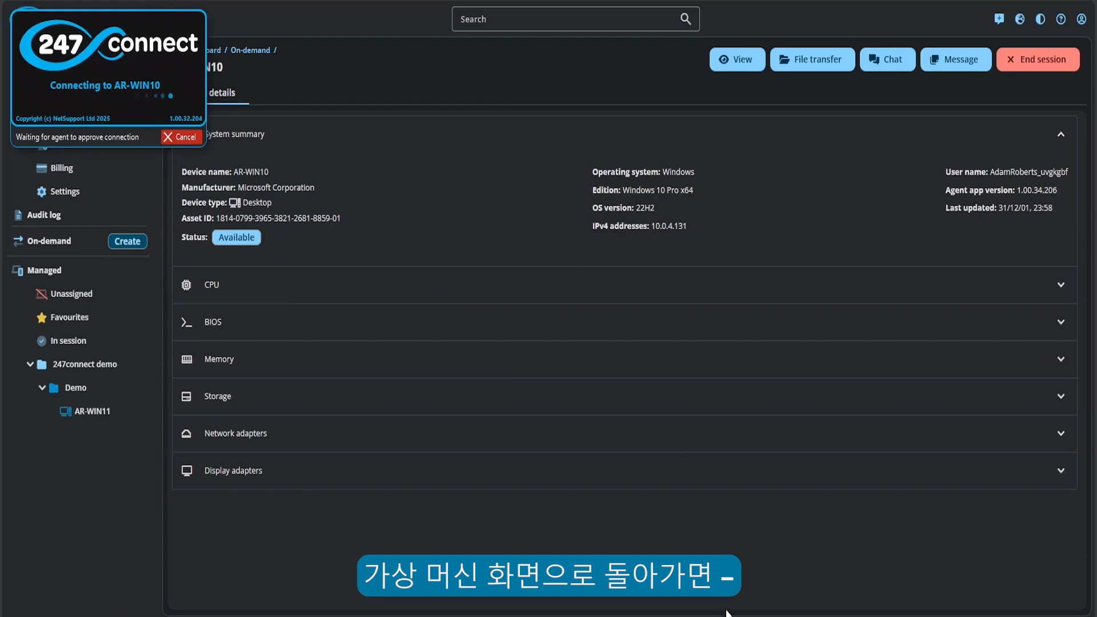
mouse_move(728, 611)
left_click(744, 577)
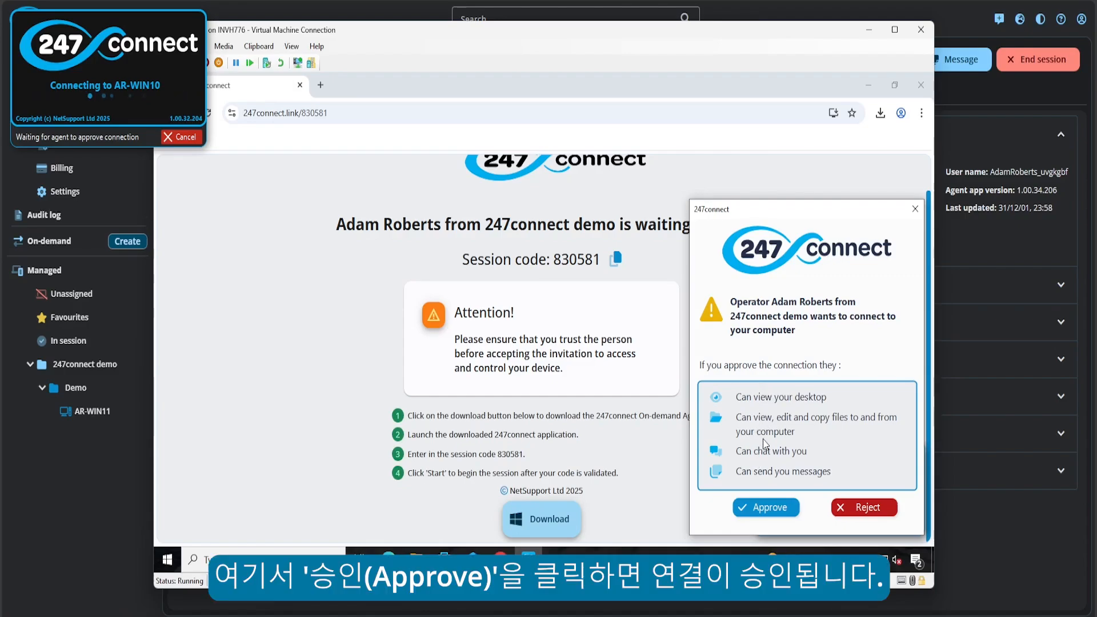
left_click(767, 510)
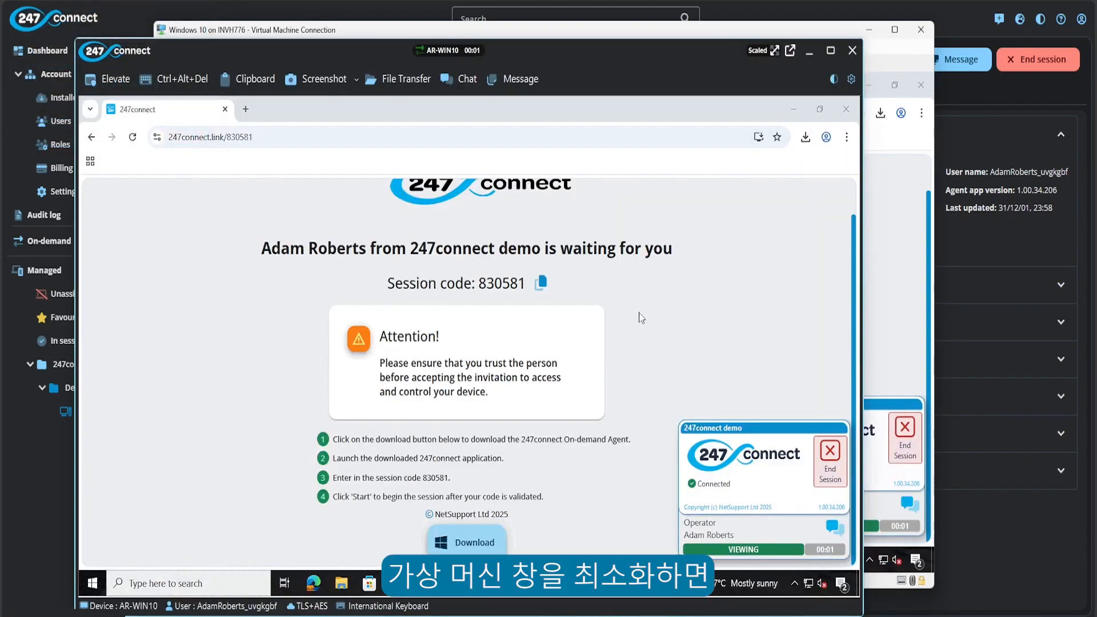
left_click(870, 31)
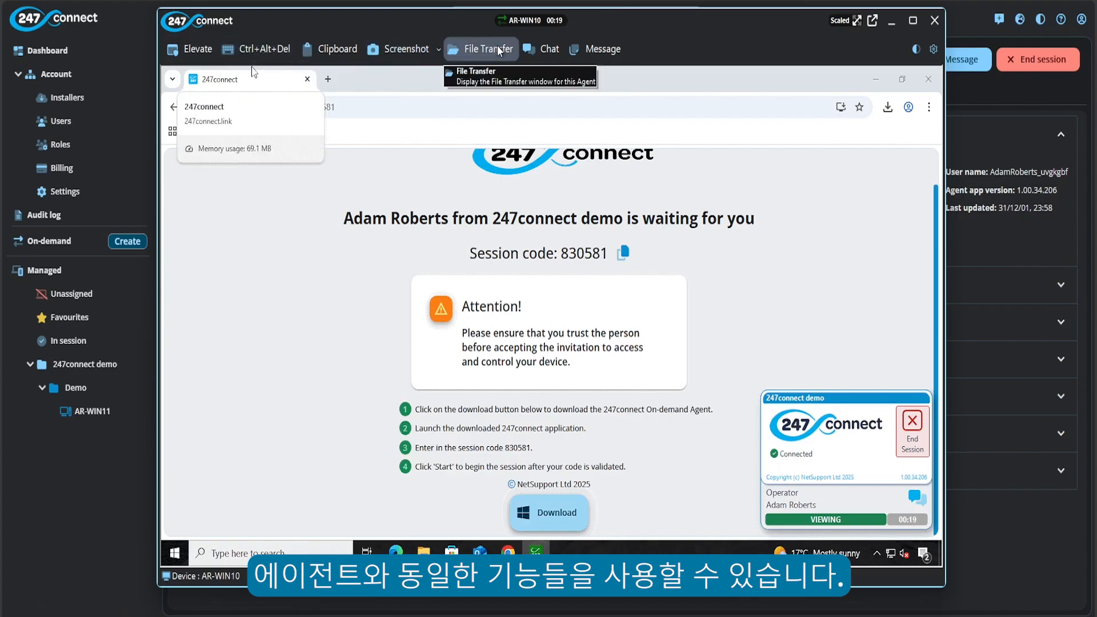
Open the Elevate options for the AR-WIN10 remote session, review the two credential methods, and cancel.
left_click(345, 50)
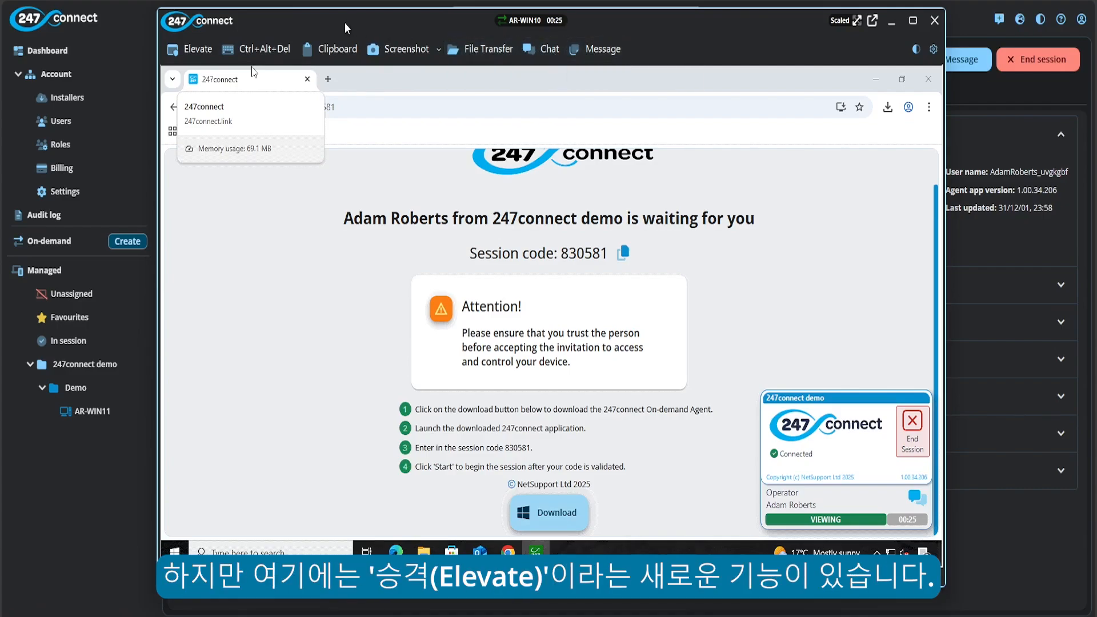
left_click_drag(346, 25, 341, 25)
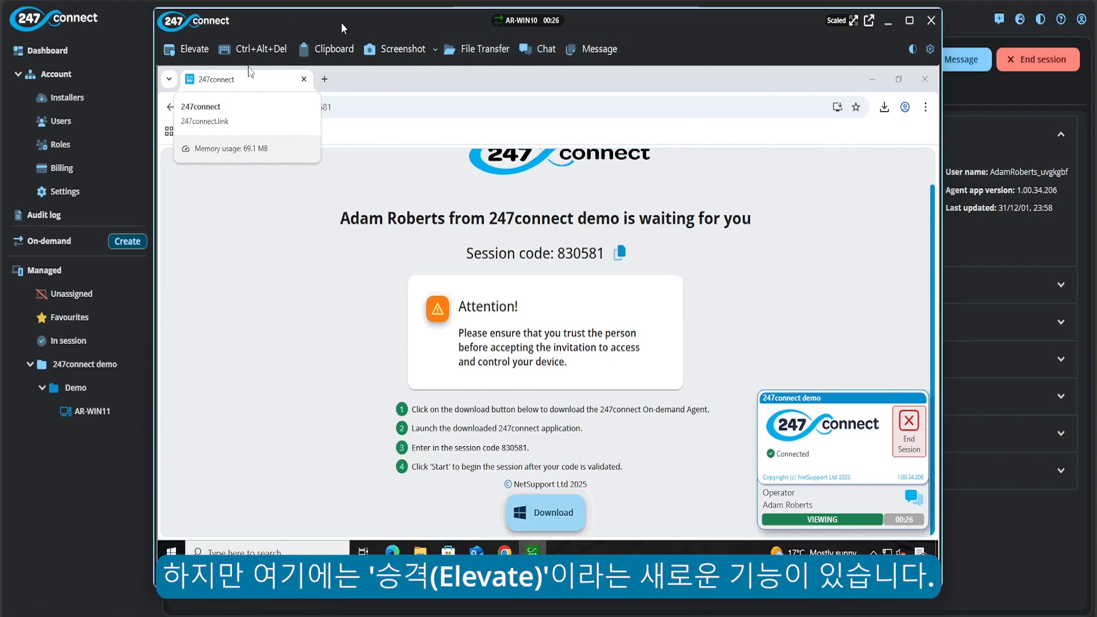
left_click(199, 49)
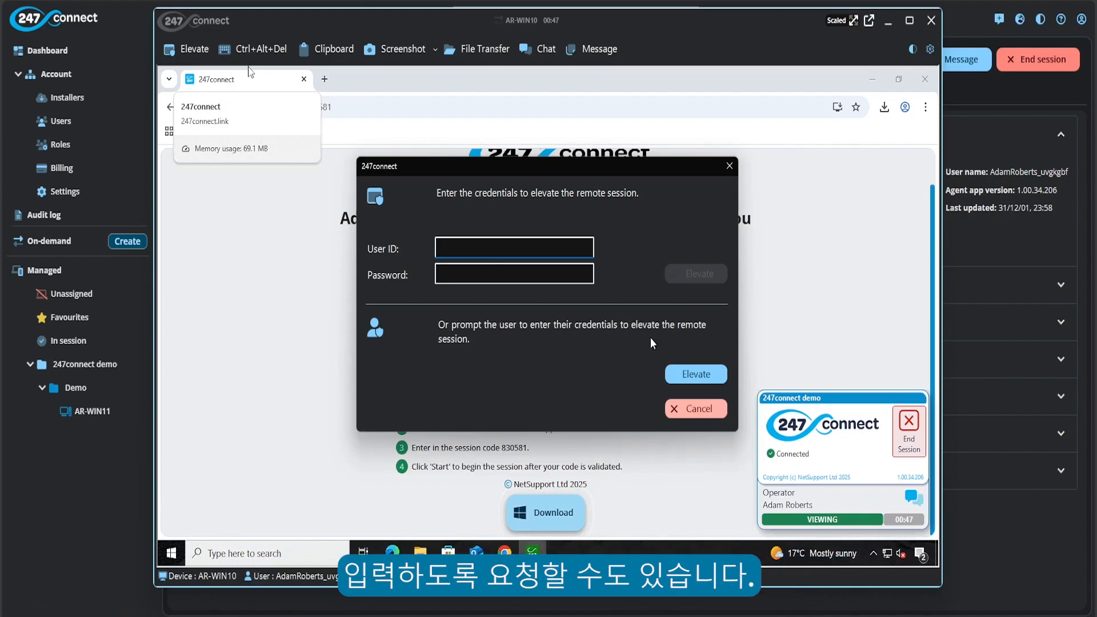
left_click(712, 408)
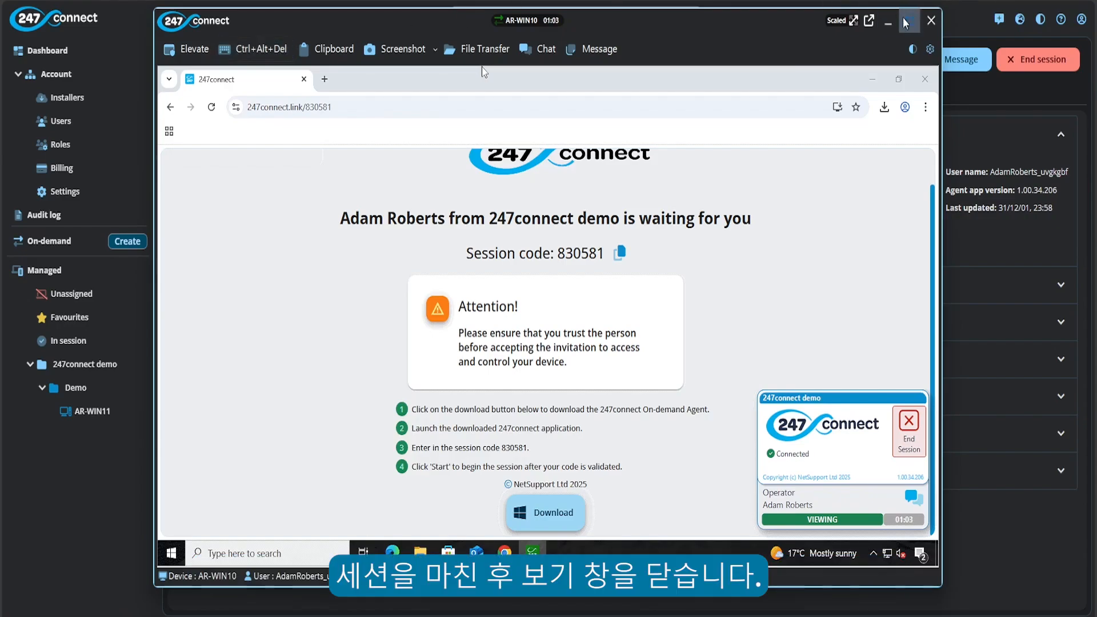
Close the AR-WIN10 remote view and reopen the device's details from the on-demand sessions list.
left_click(931, 21)
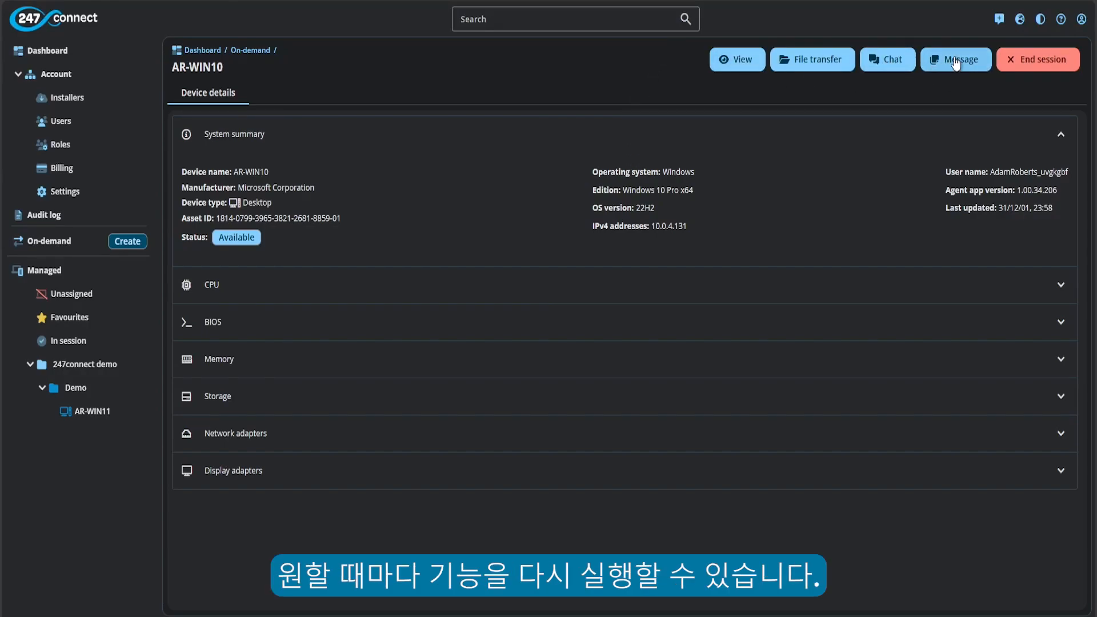
left_click(76, 249)
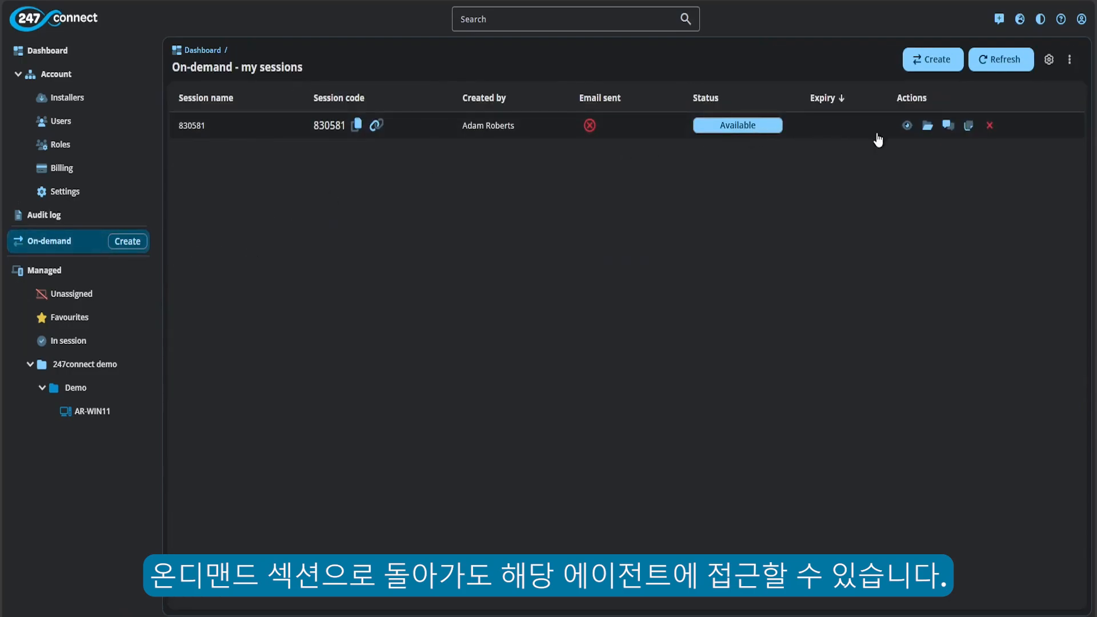
left_click(253, 133)
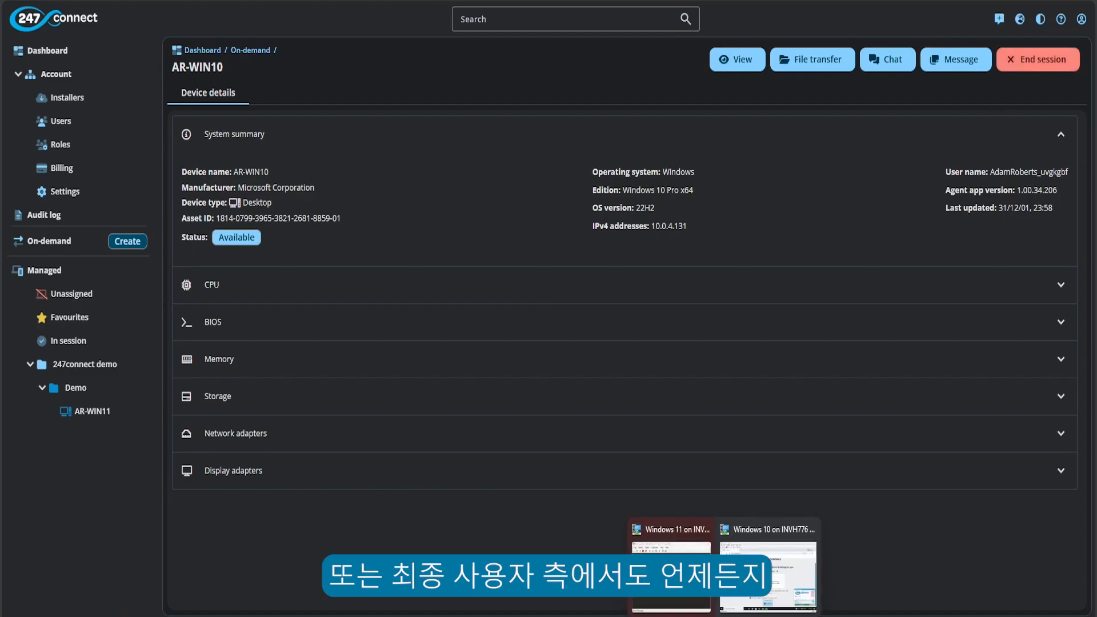
End the remote session from the Windows 10 virtual machine and refresh the on-demand sessions list in the 247connect portal.
left_click(738, 597)
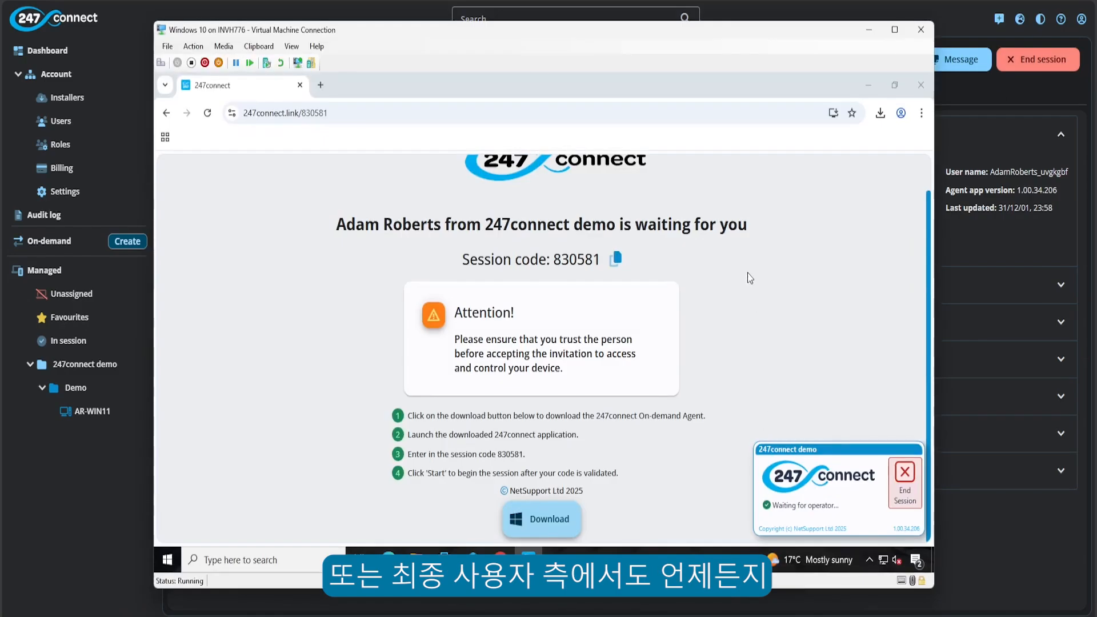
left_click(904, 480)
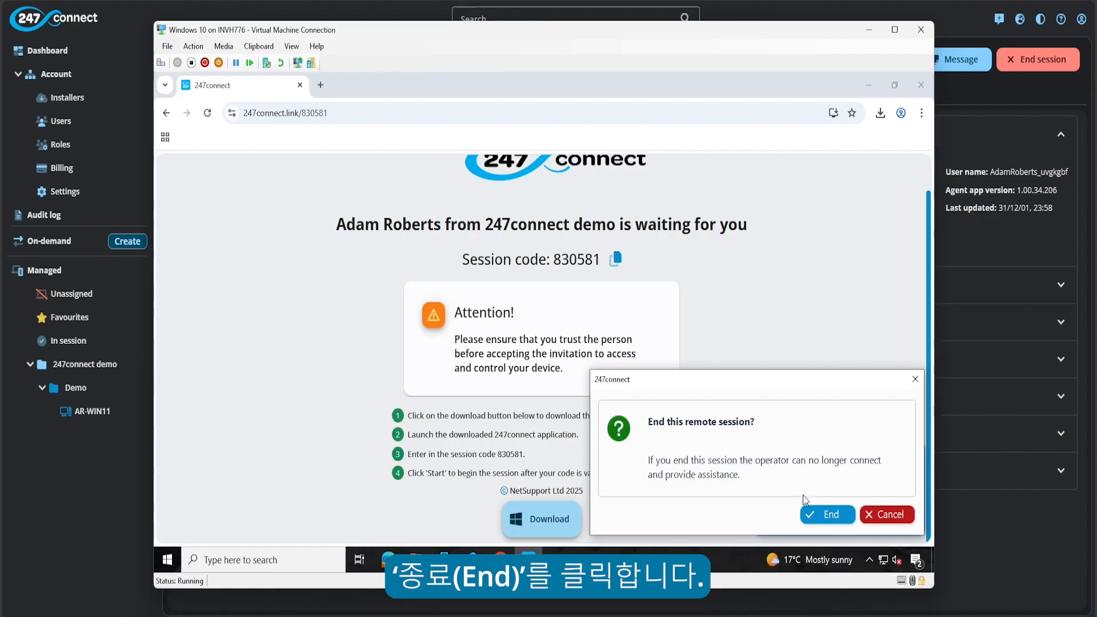
left_click(817, 513)
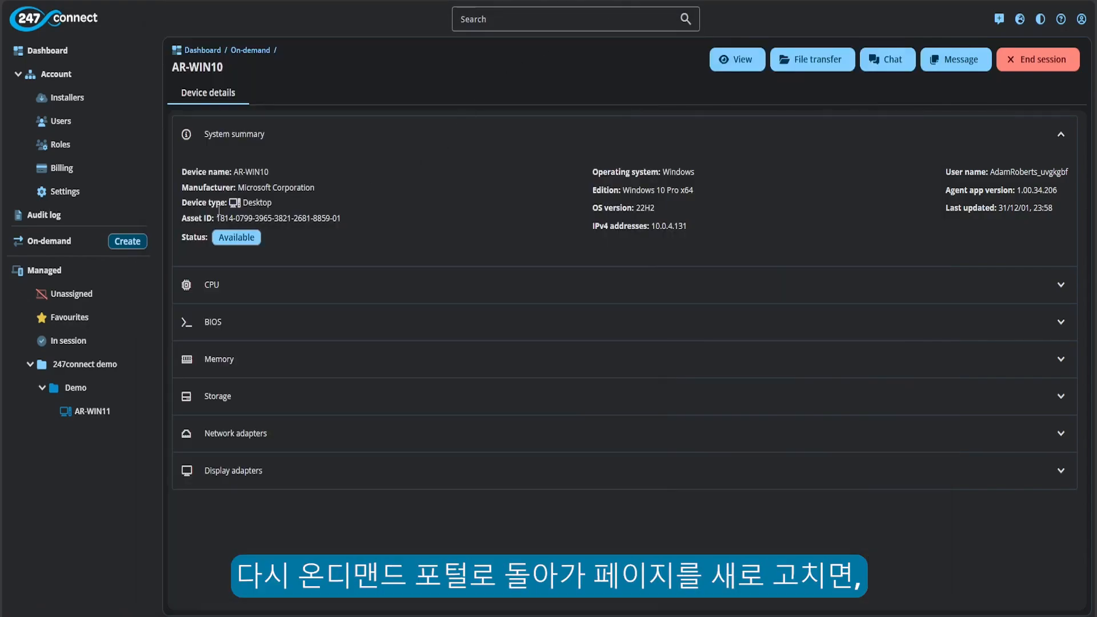
left_click(80, 244)
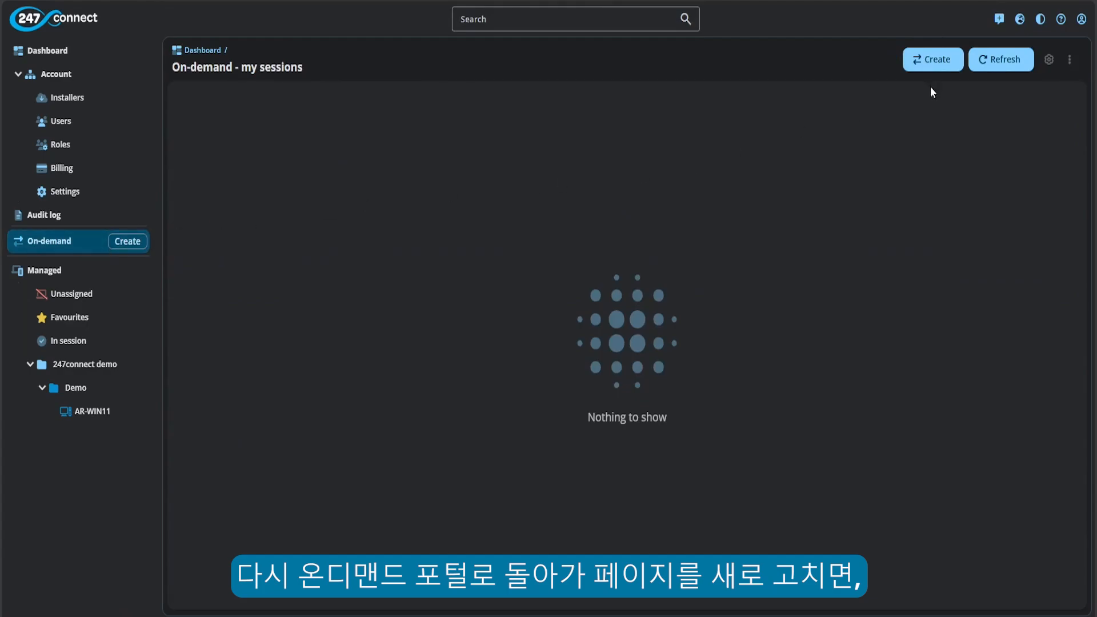
left_click(980, 64)
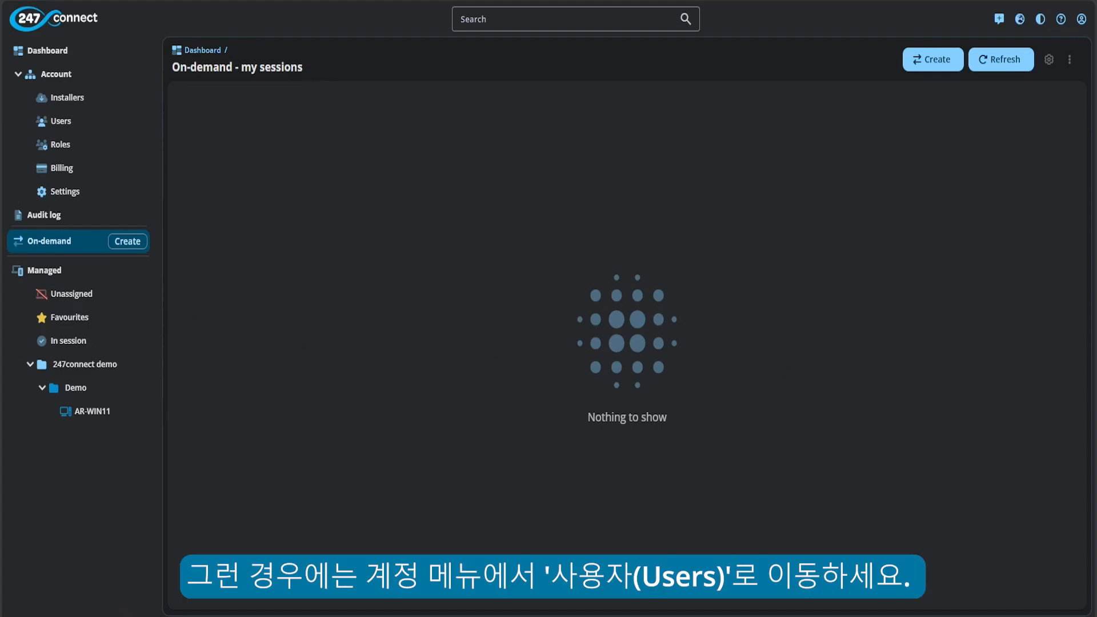
Invite a new account user by entering their email address with Local authentication, and refresh the users list.
left_click(95, 121)
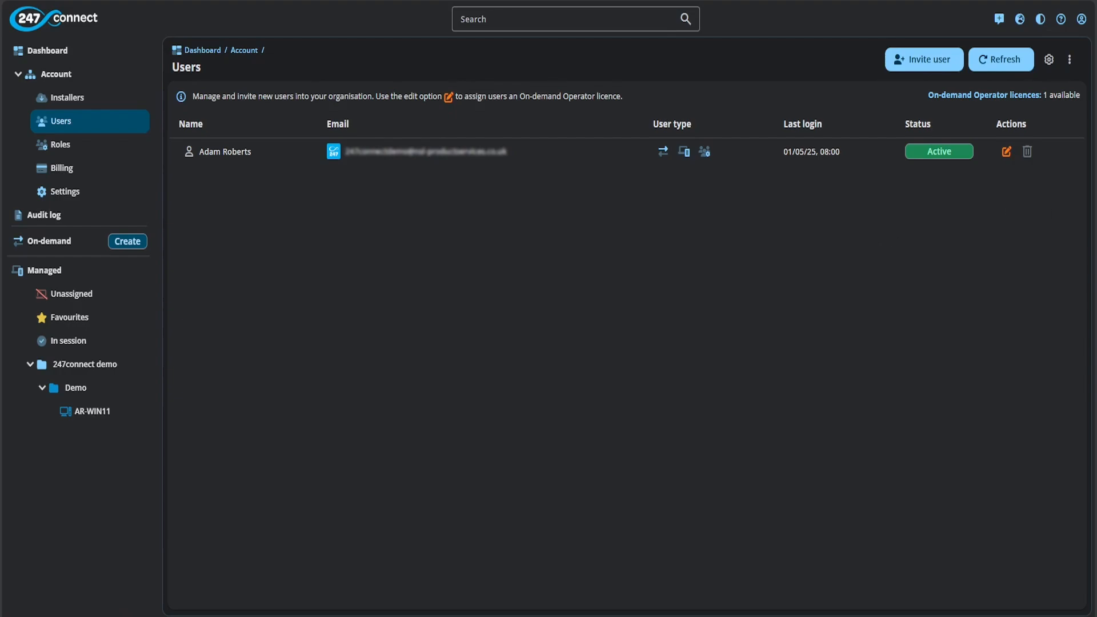
left_click(914, 60)
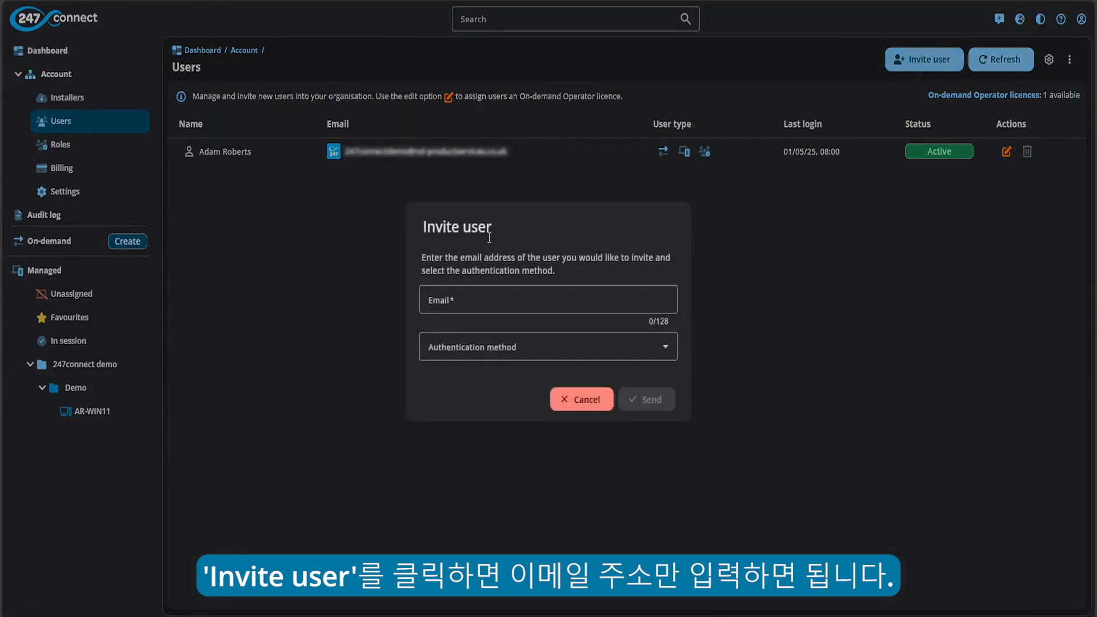
left_click(476, 294)
key("Down")
key("Return")
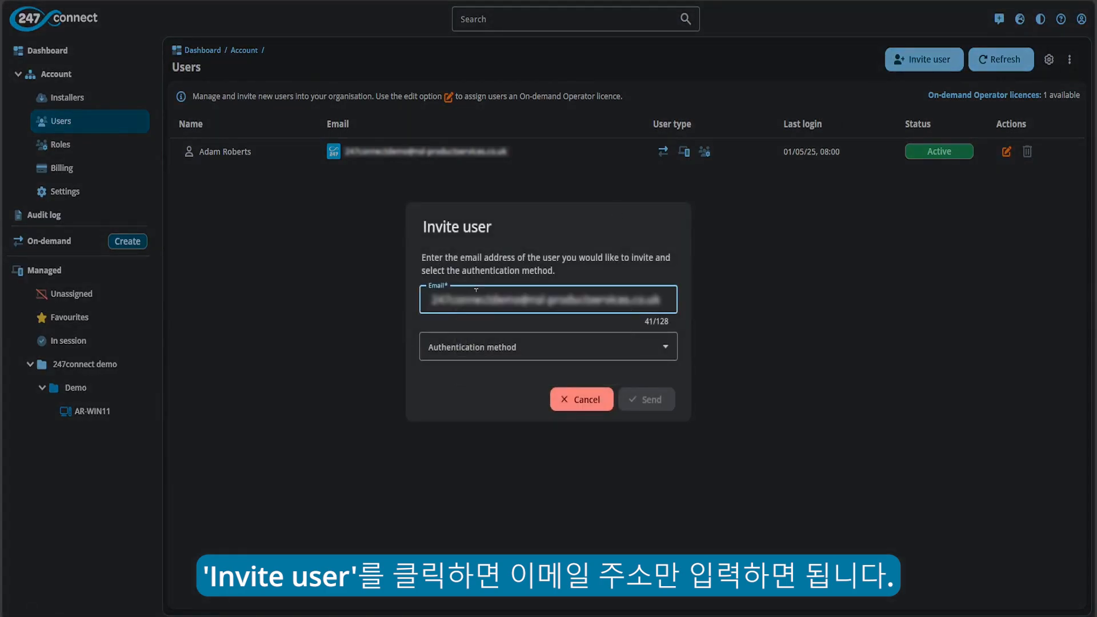
left_click(617, 353)
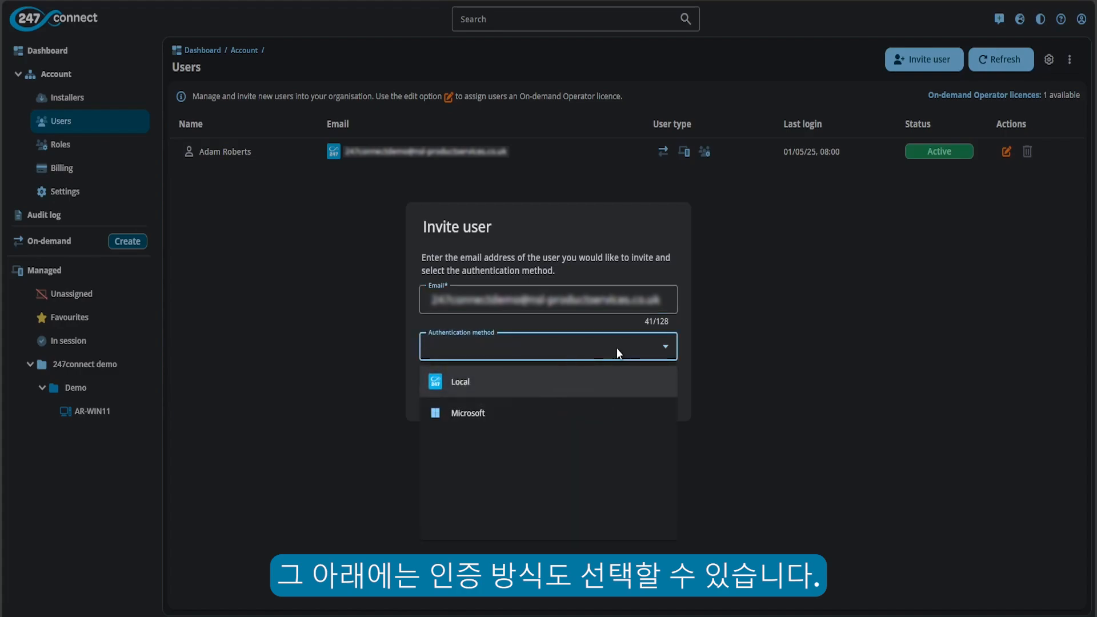
left_click(529, 389)
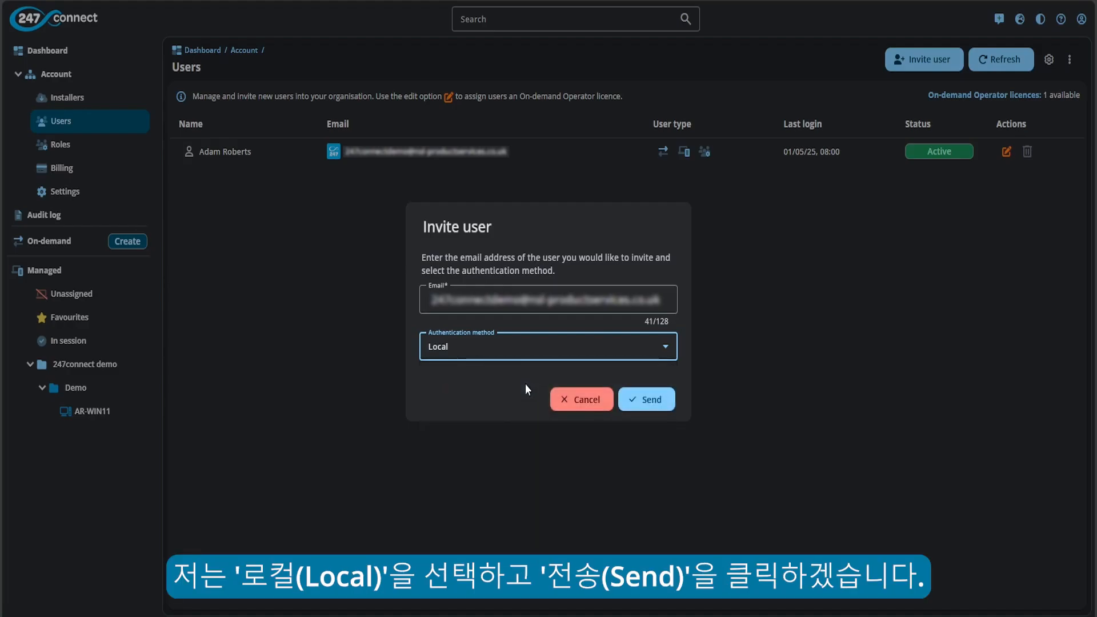
left_click(632, 403)
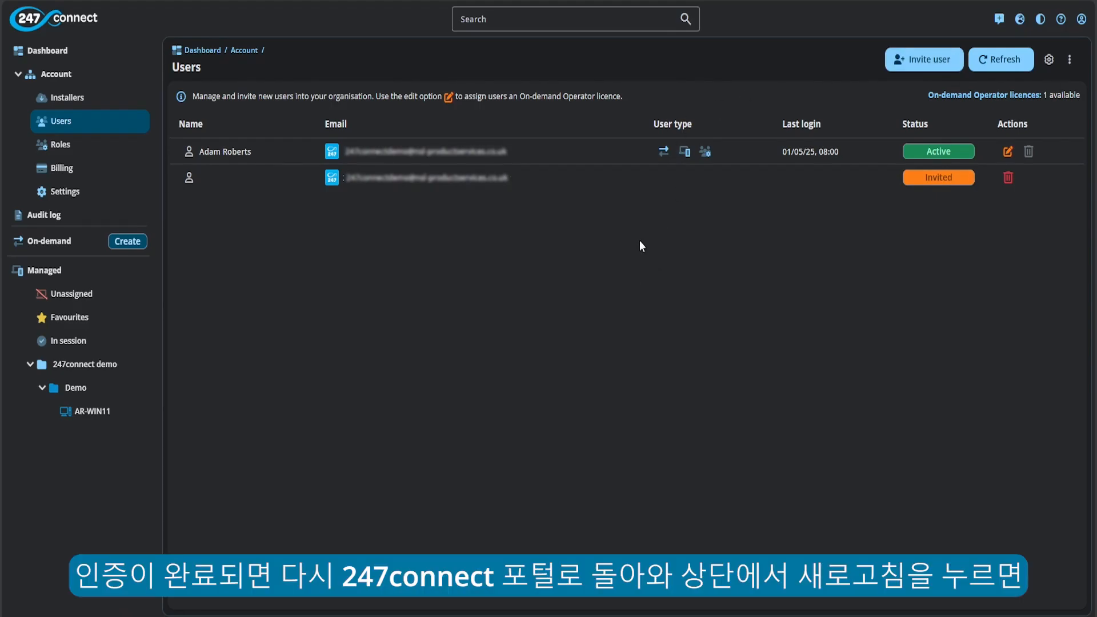
left_click(989, 68)
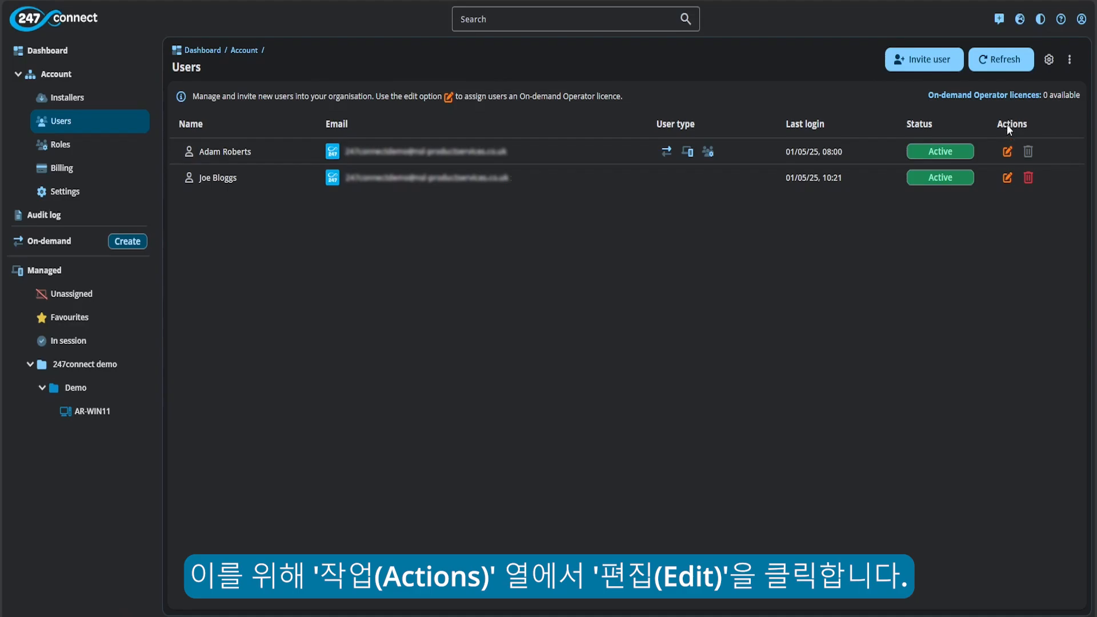
Set the newly invited user's on-demand operator licence to Assigned and check their user type.
left_click(1009, 181)
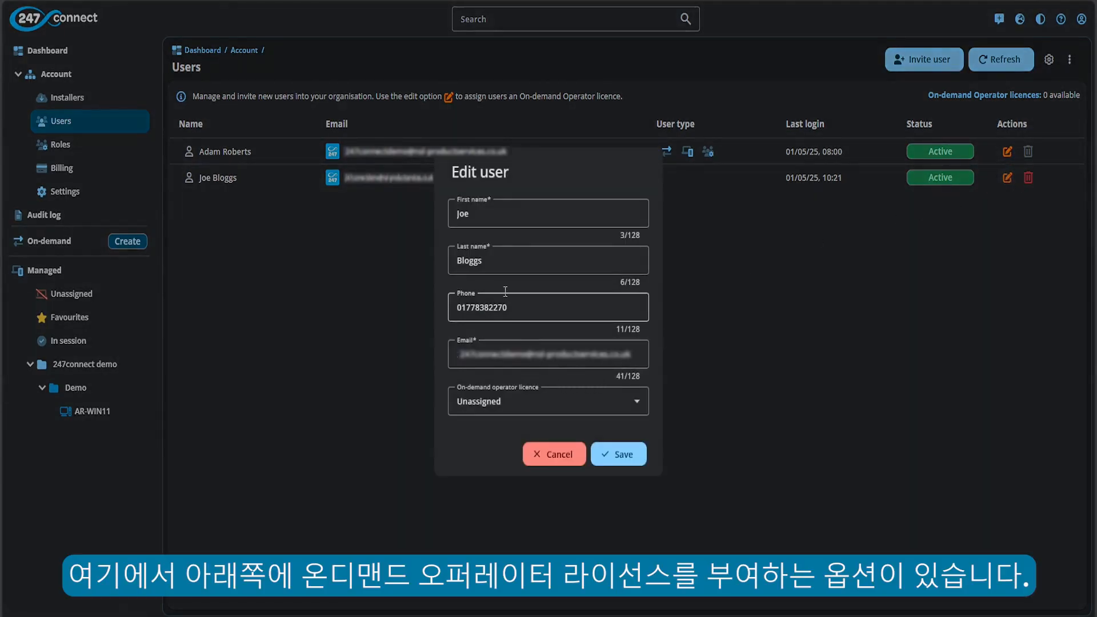
left_click(548, 407)
left_click(541, 466)
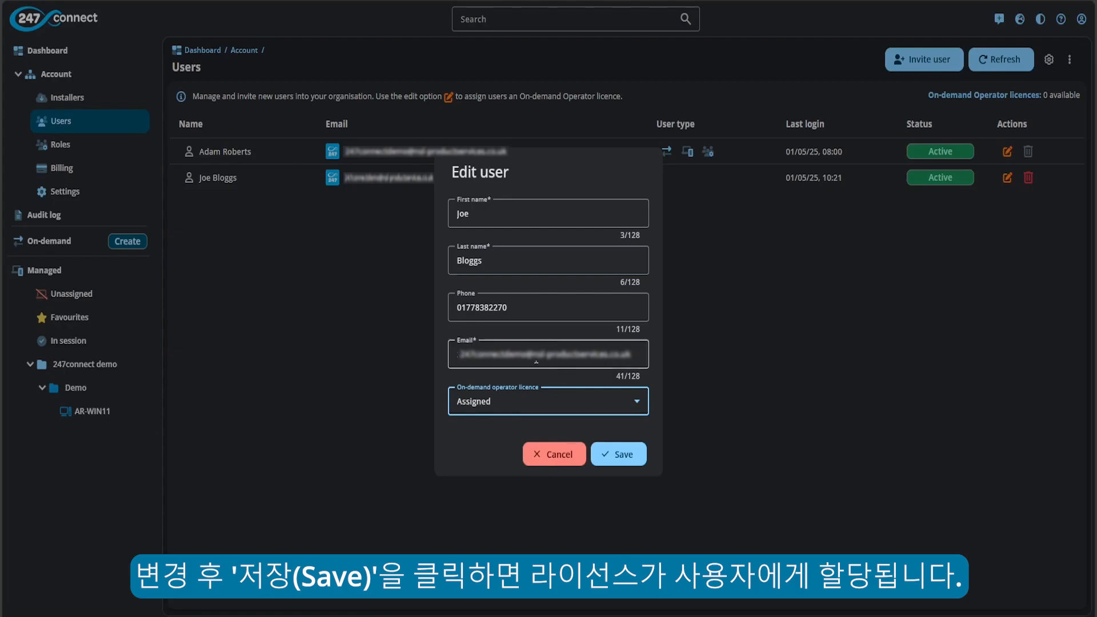
left_click(617, 457)
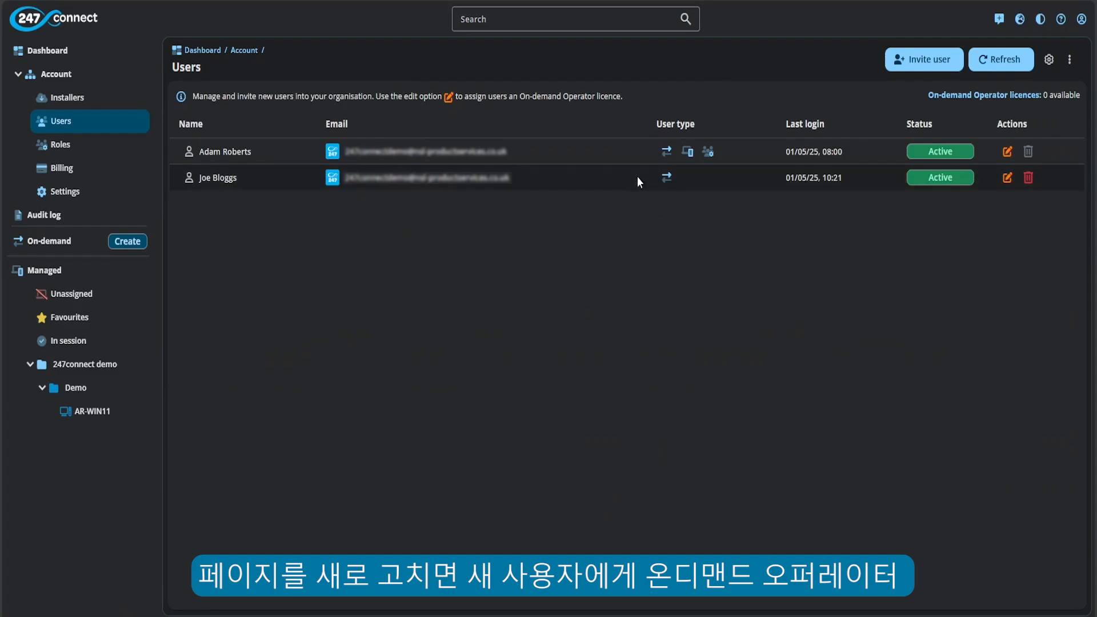
mouse_move(674, 189)
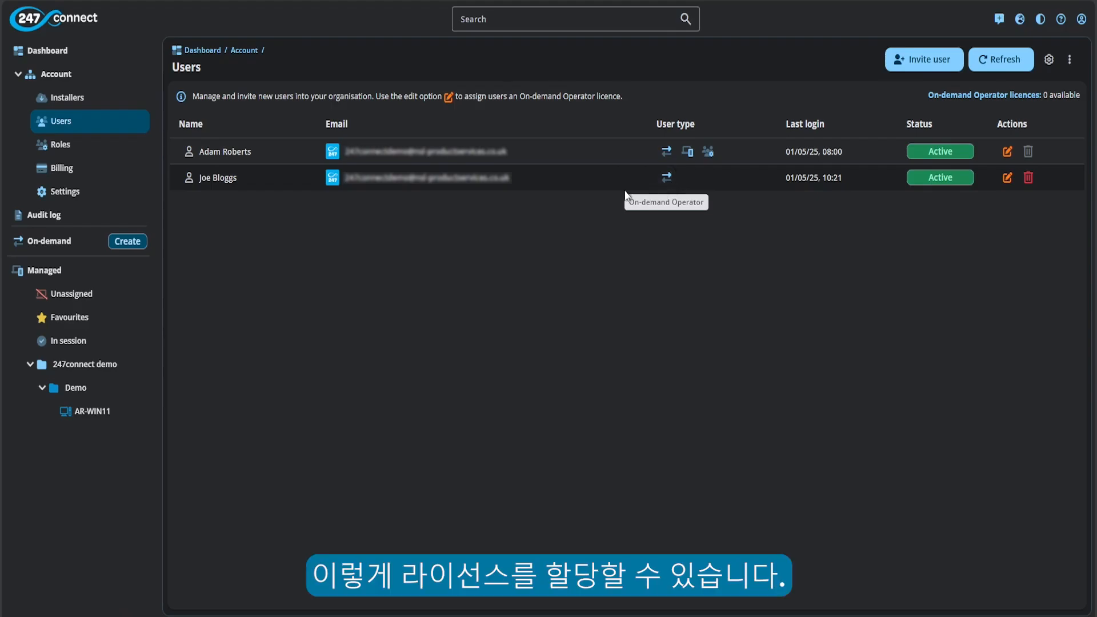
Start adding a custom account role with the title Demo, leaving the description blank.
left_click(60, 144)
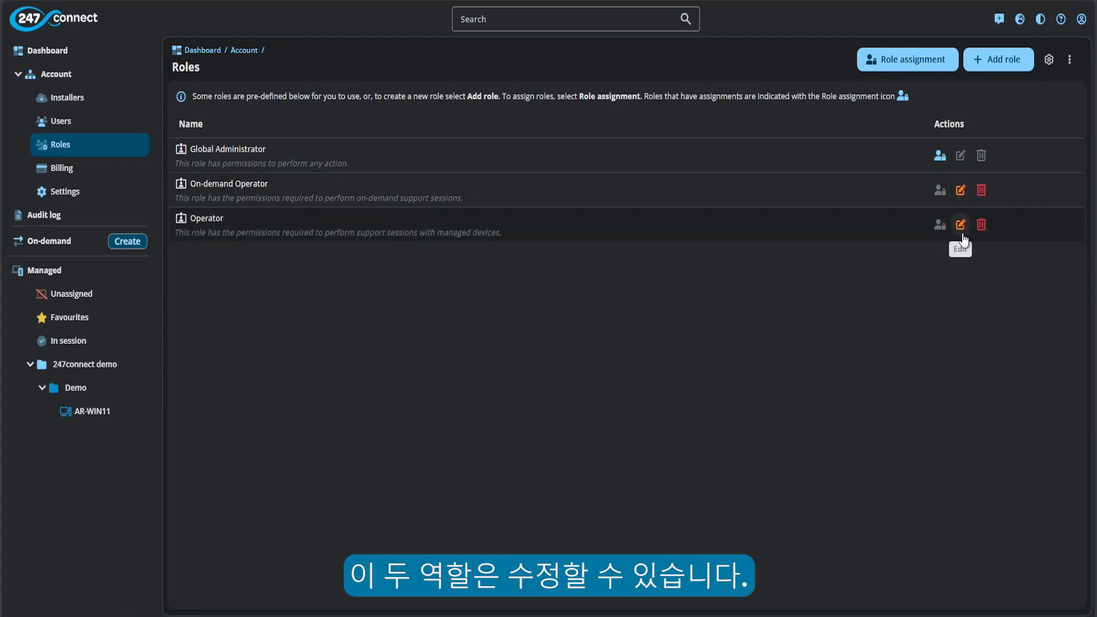
left_click(997, 67)
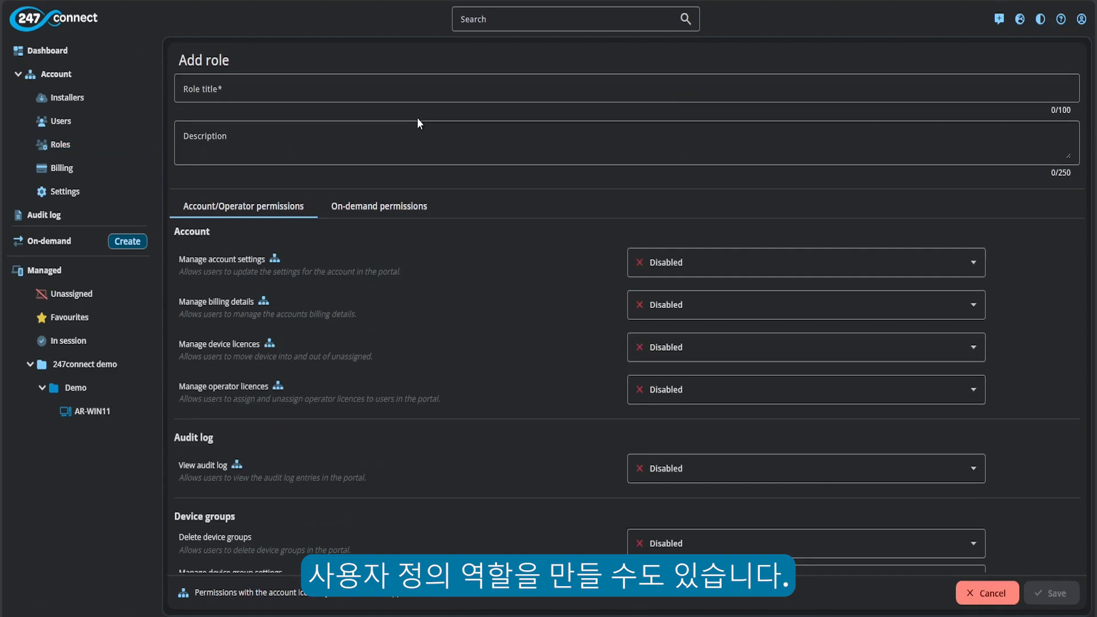
left_click(293, 86)
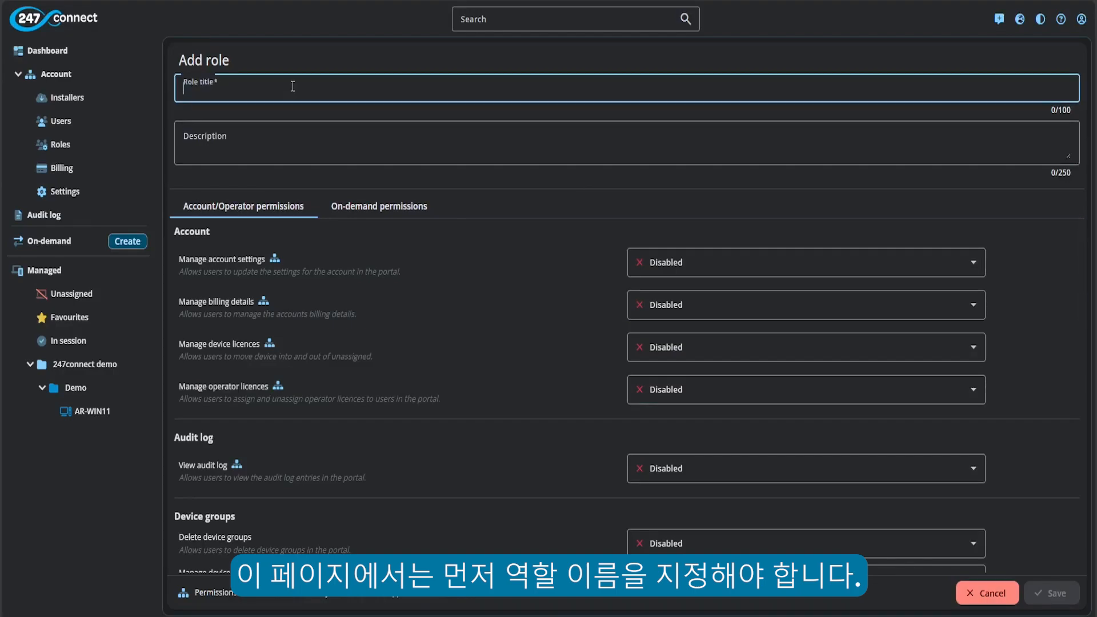
type("Demo")
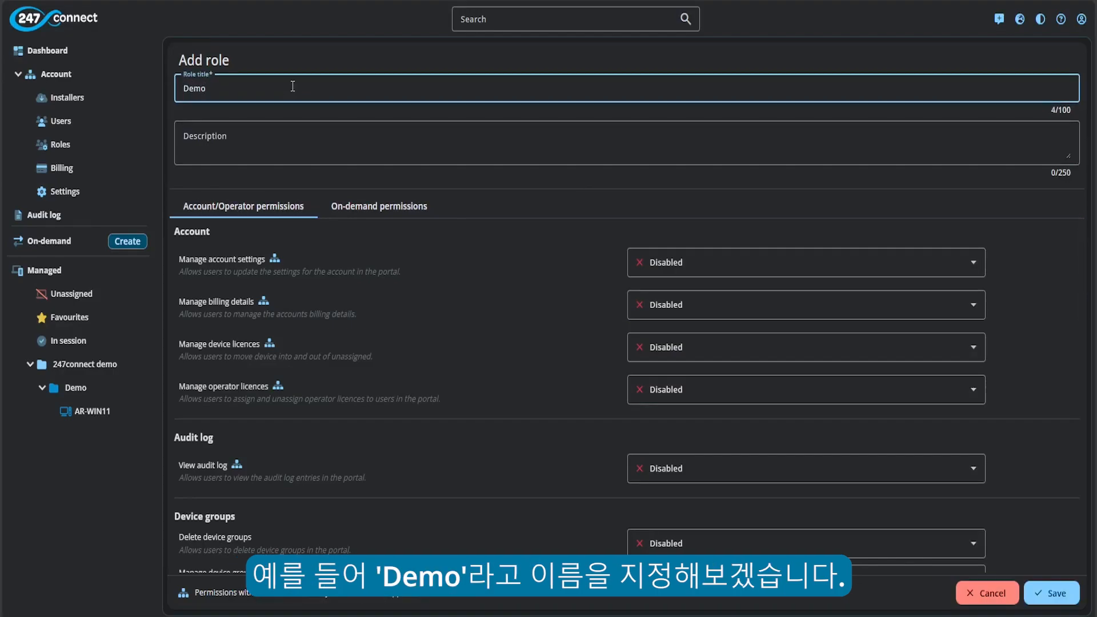
left_click(277, 138)
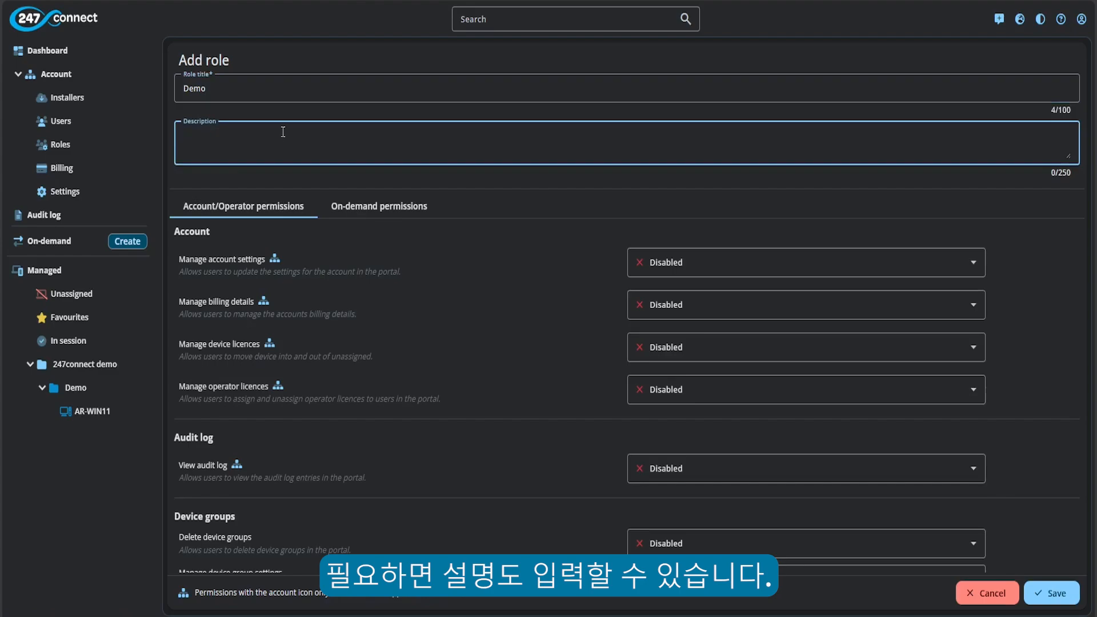
left_click(306, 170)
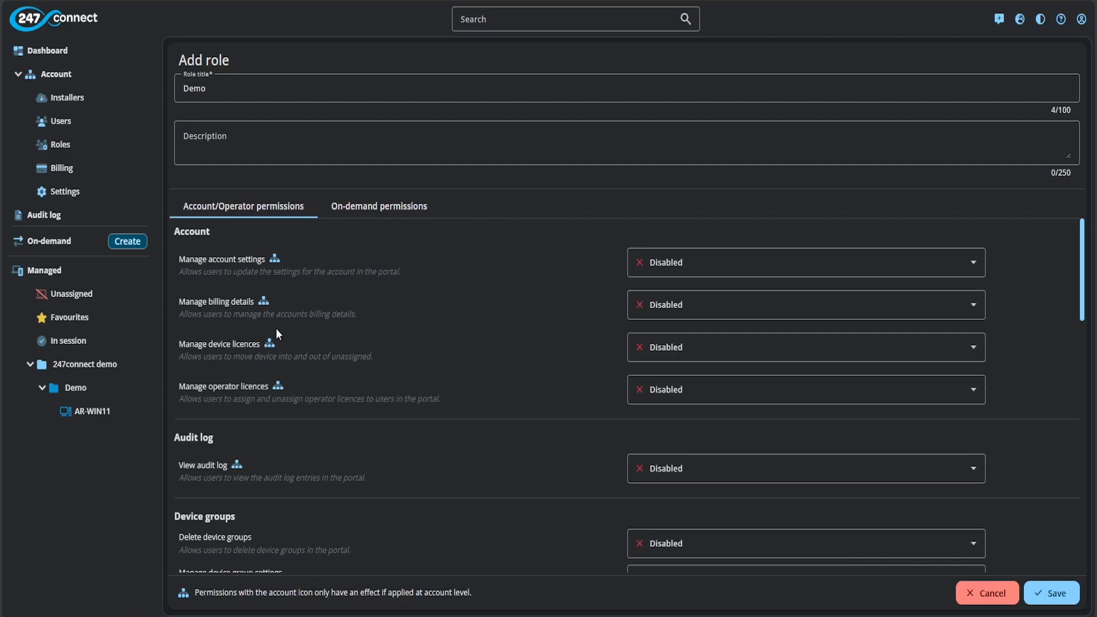
Review the role's account/operator and on-demand permissions, leaving them disabled, and save the Demo role.
scroll(279, 326, "down", 6)
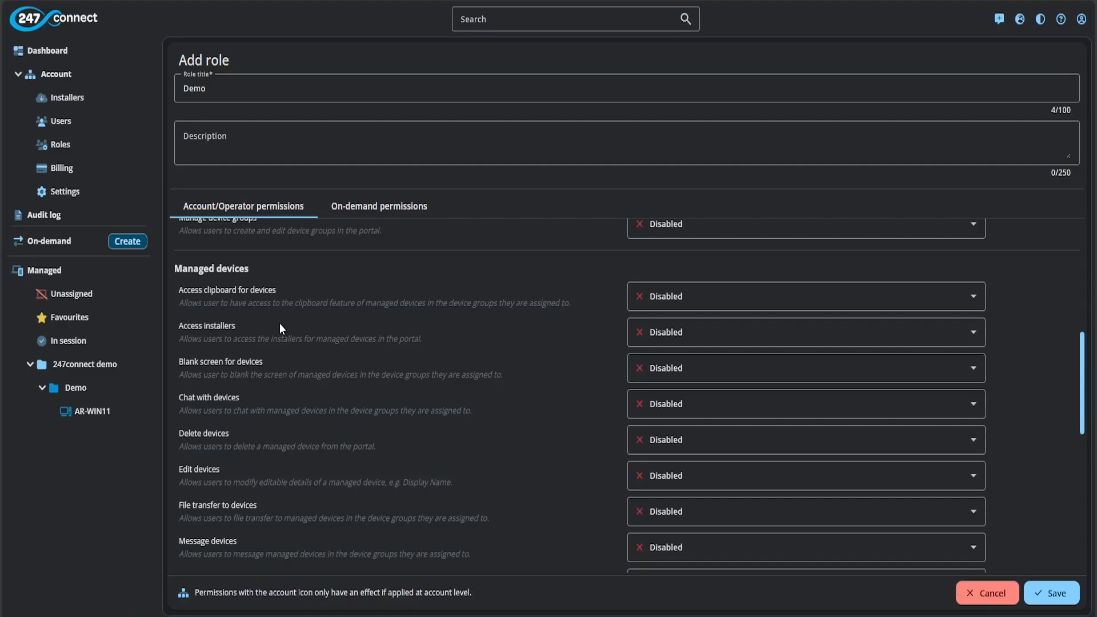
scroll(279, 323, "up", 6)
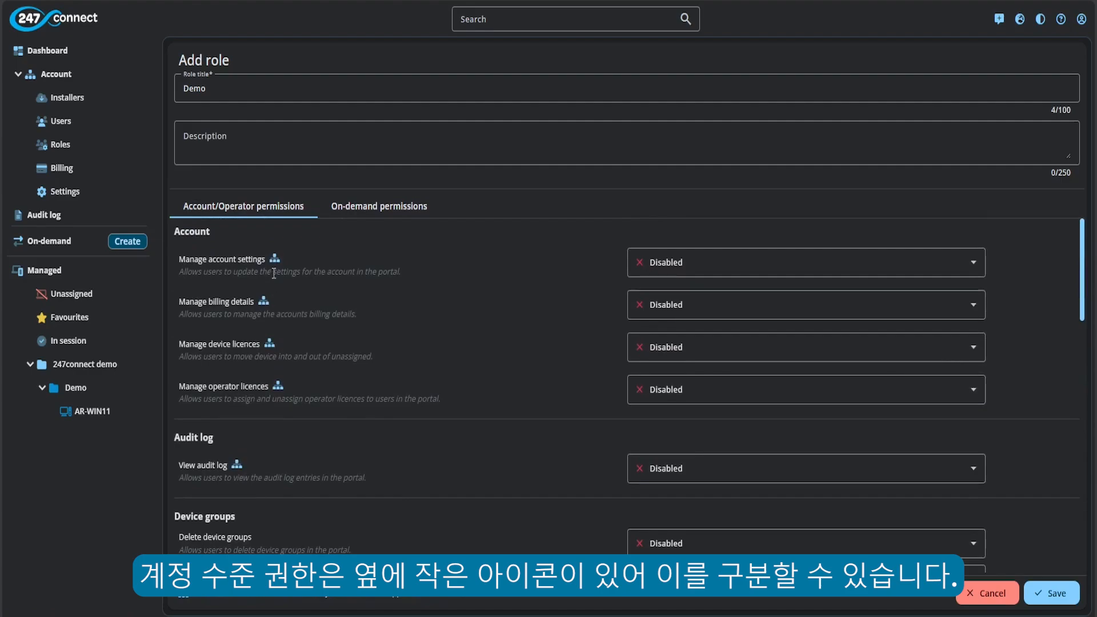
mouse_move(276, 262)
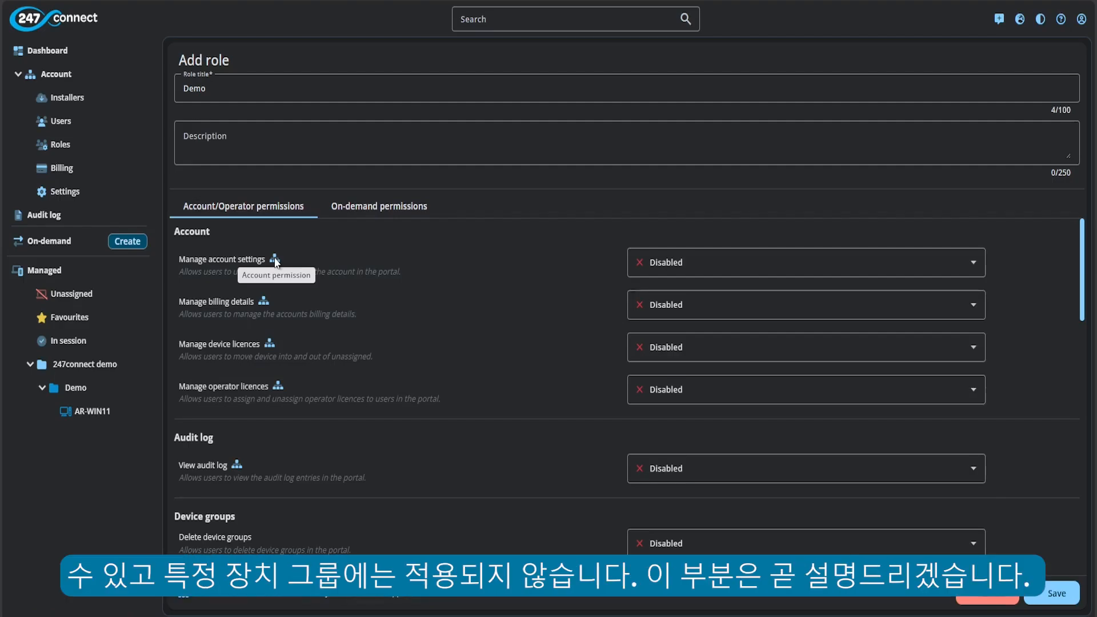
left_click(393, 205)
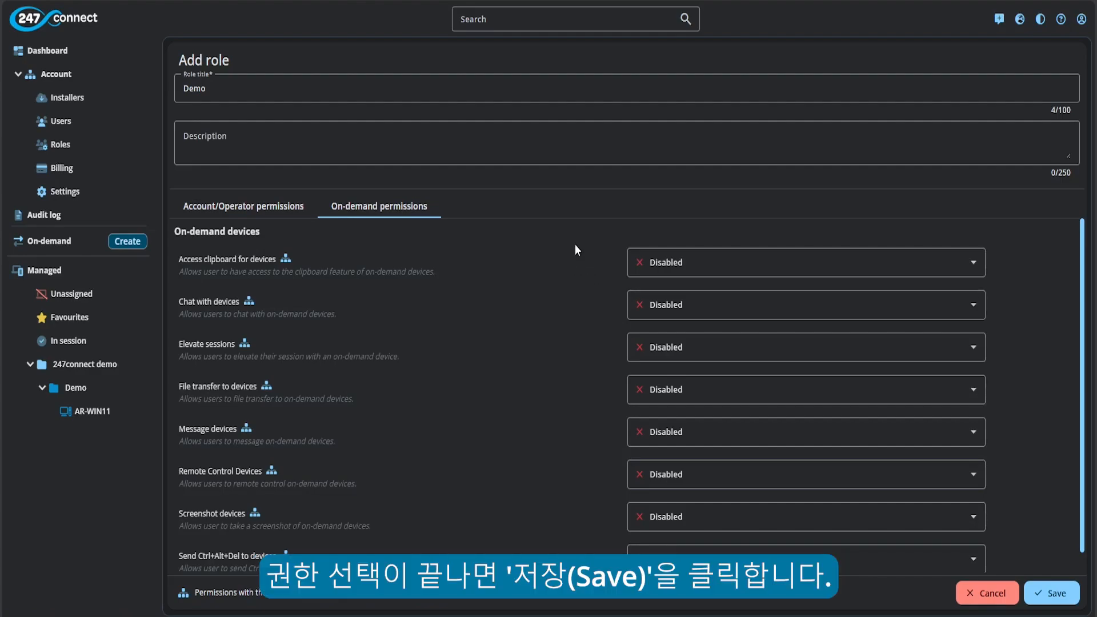
left_click(1052, 593)
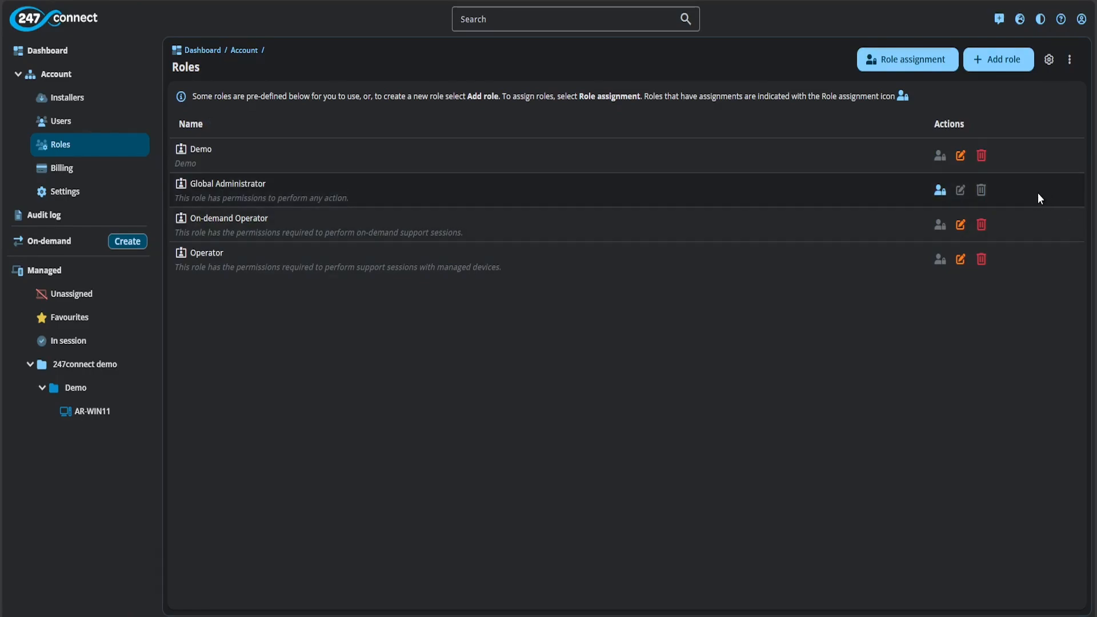
Start a role assignment with the On-Demand Operator role and select the newly invited user for it.
left_click(927, 58)
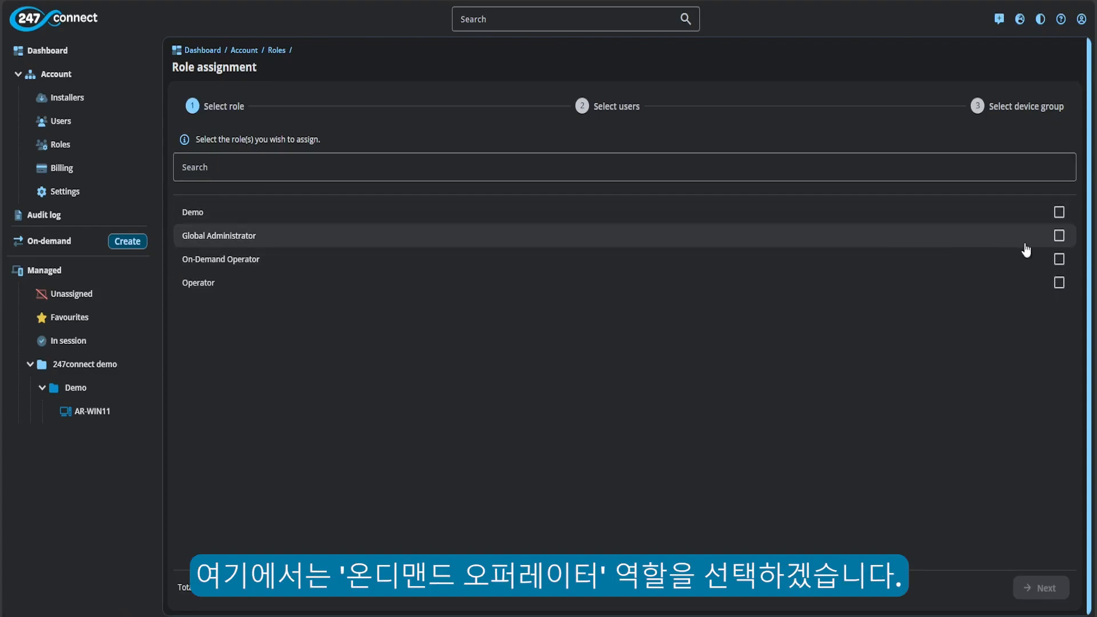
left_click(1058, 259)
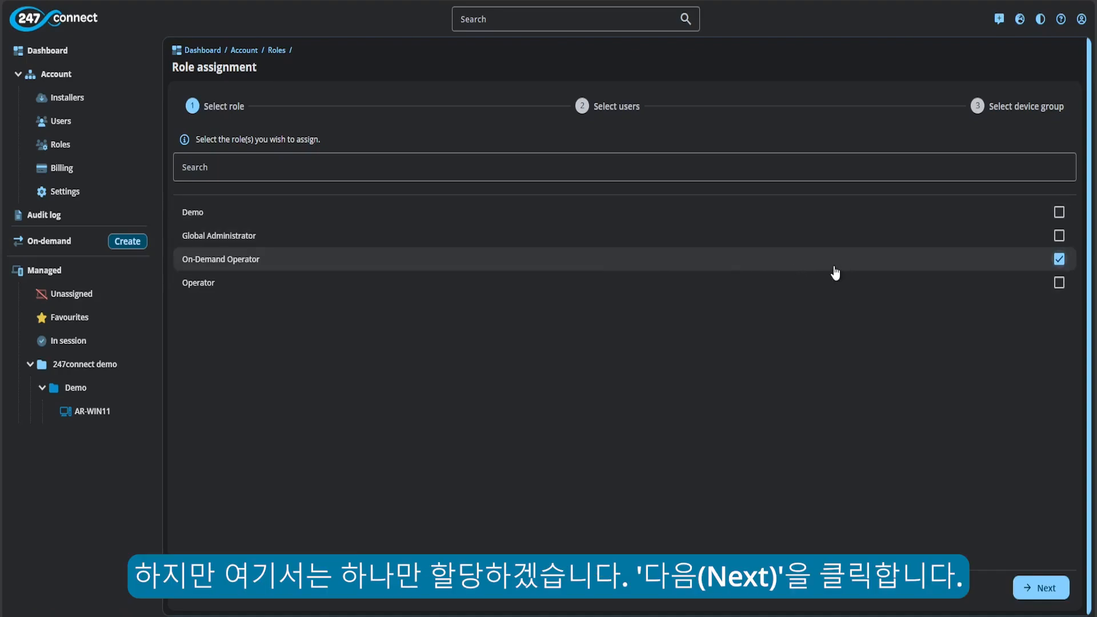
left_click(1041, 589)
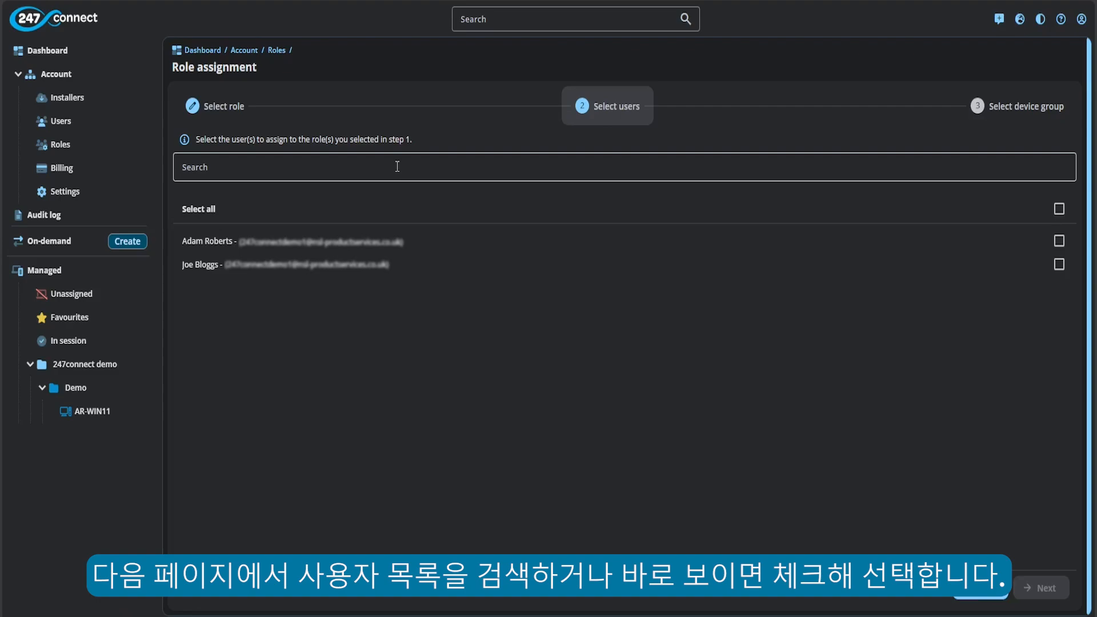
left_click(1058, 264)
left_click(1028, 586)
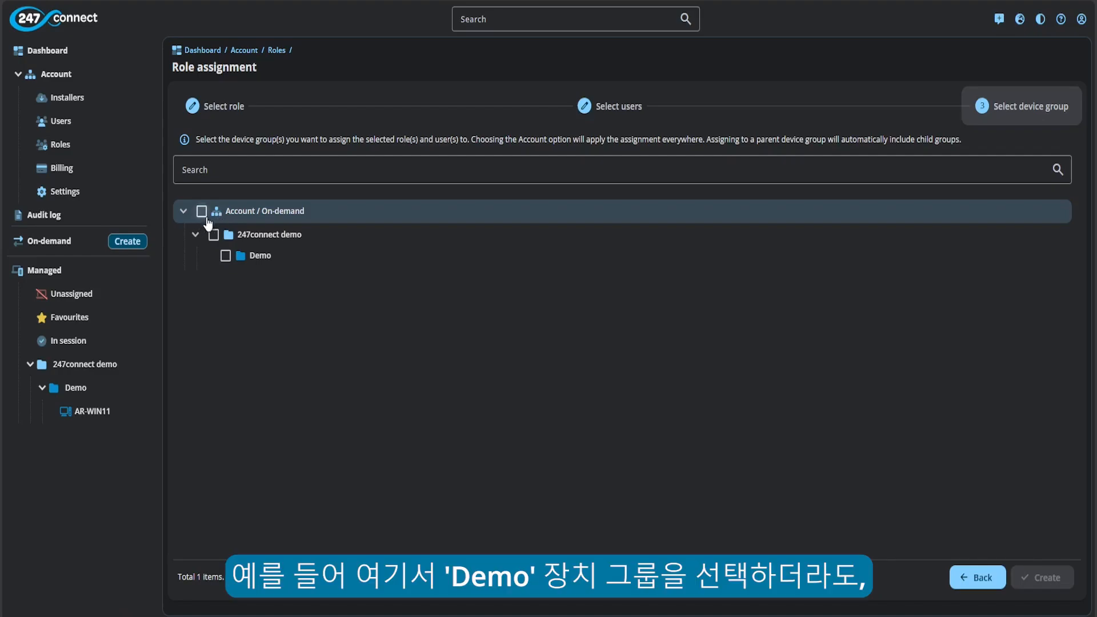
Create the role assignment at the Account / On-demand level, and open the On-demand Operator role's assignments.
left_click(225, 255)
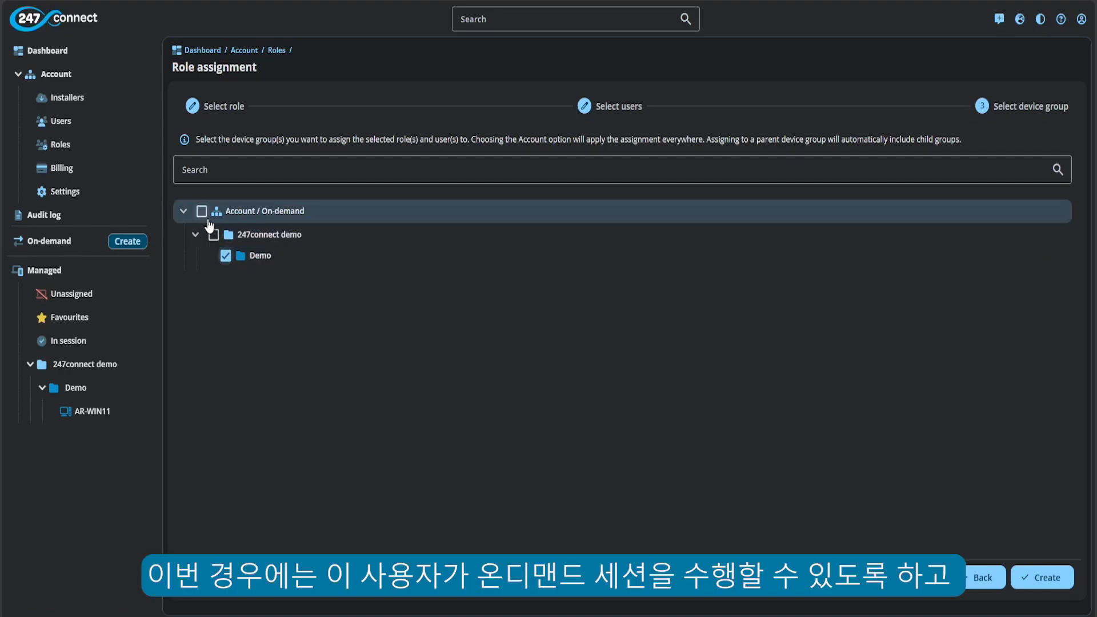
left_click(203, 215)
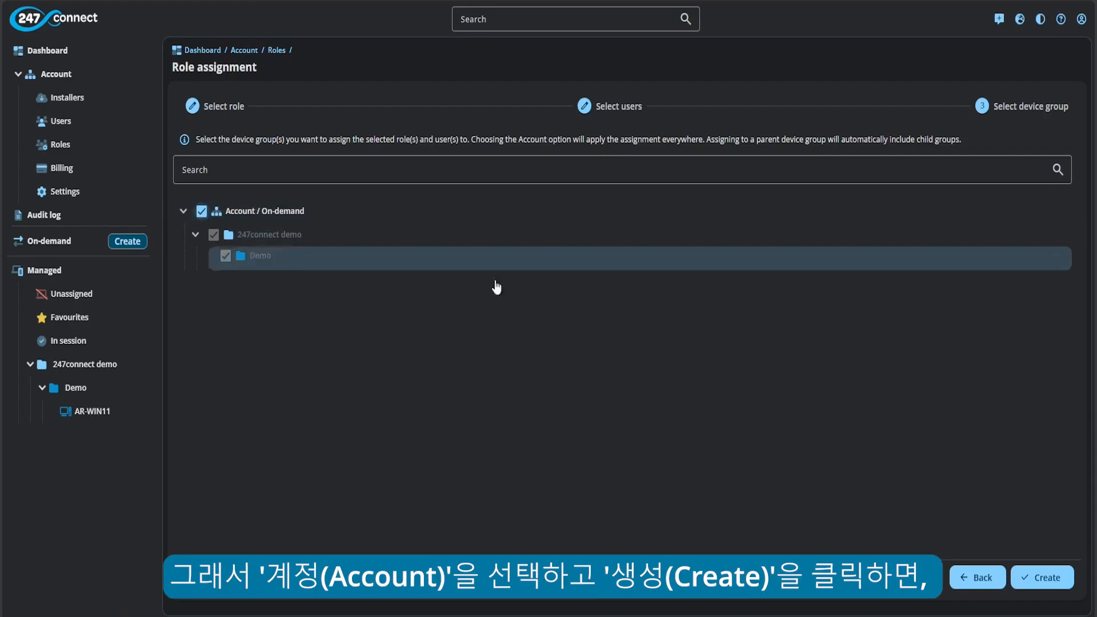
left_click(1057, 583)
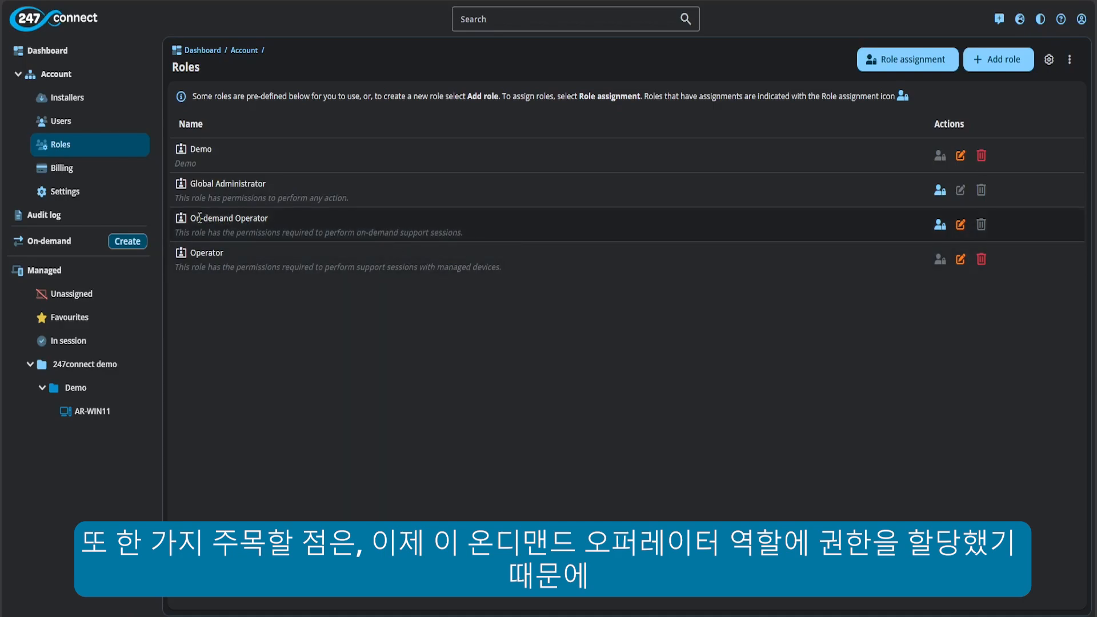
left_click(940, 224)
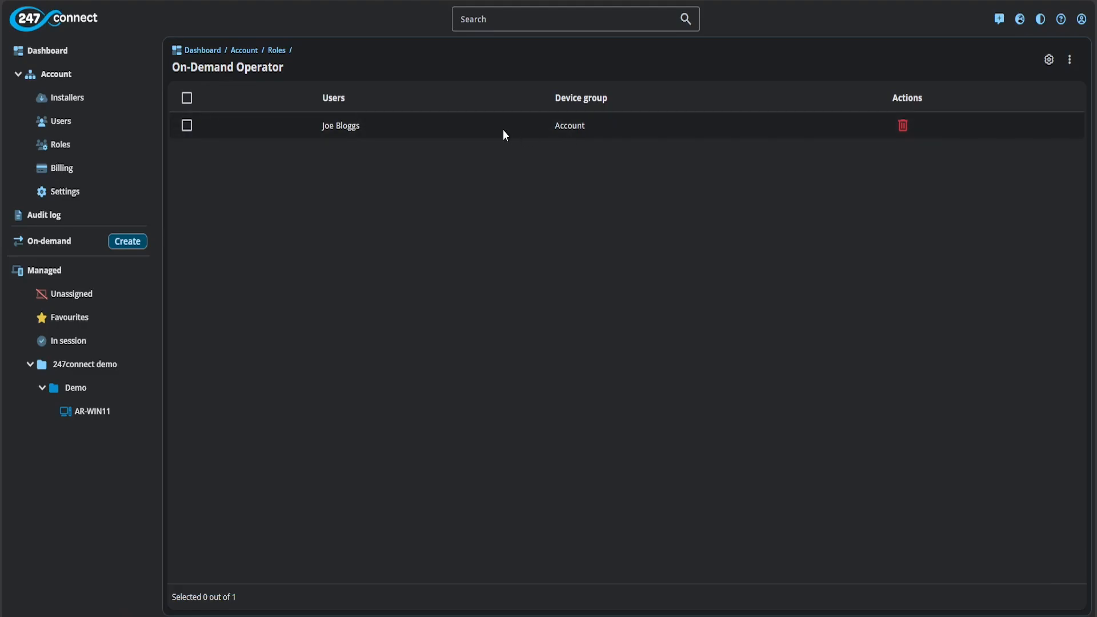
Start another role assignment from the account roles, using the Operator role and selecting the newly invited user for it.
left_click(276, 51)
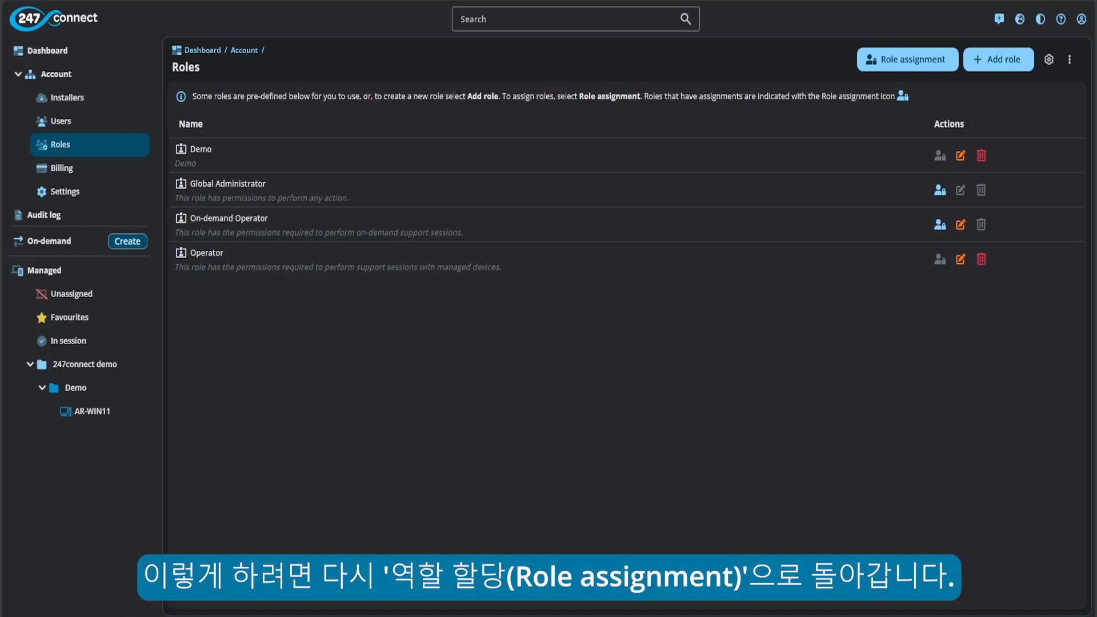
left_click(869, 60)
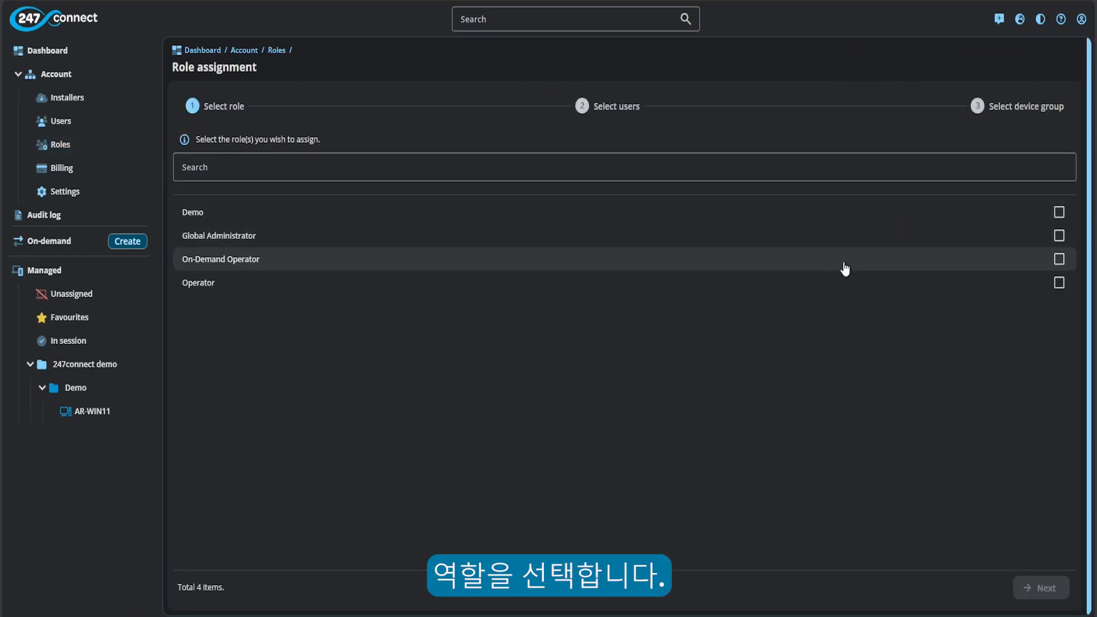
left_click(1057, 284)
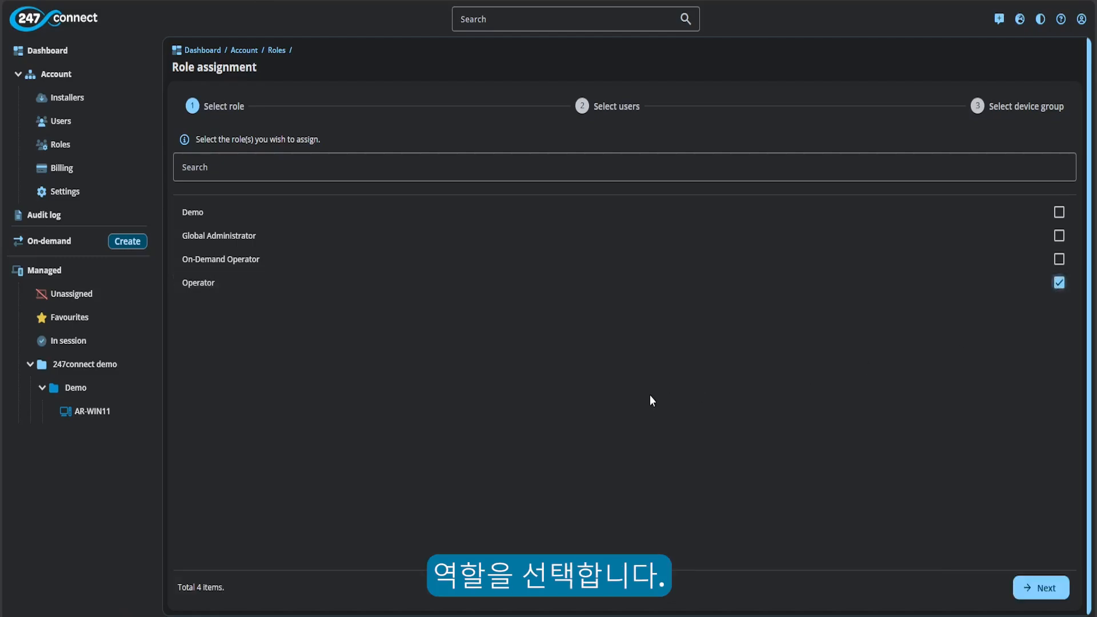
left_click(1037, 587)
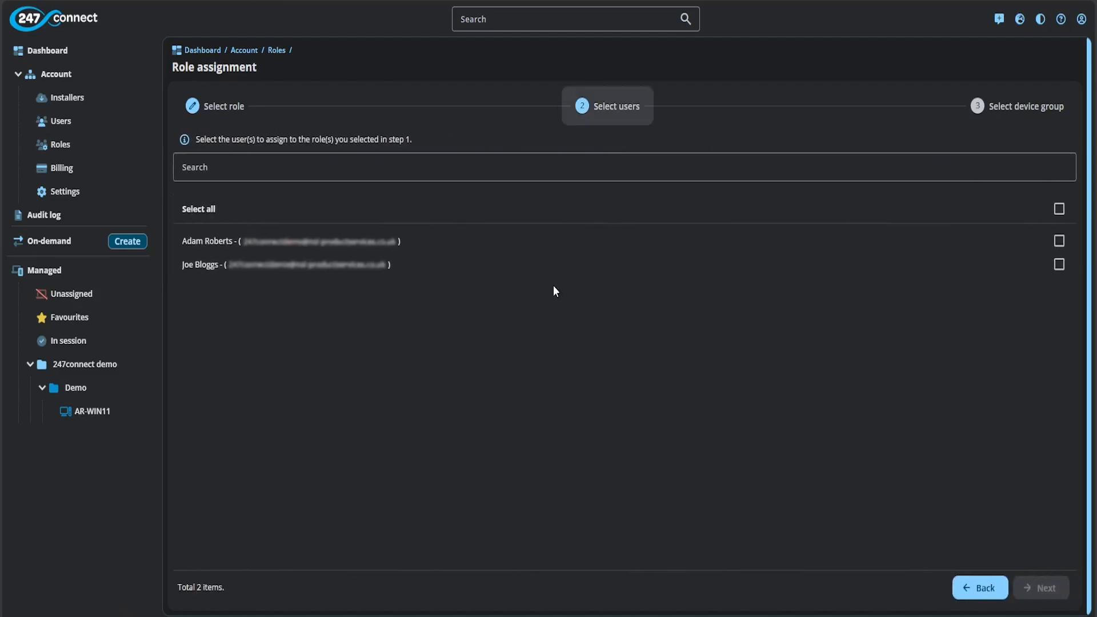
left_click(559, 274)
left_click(1032, 588)
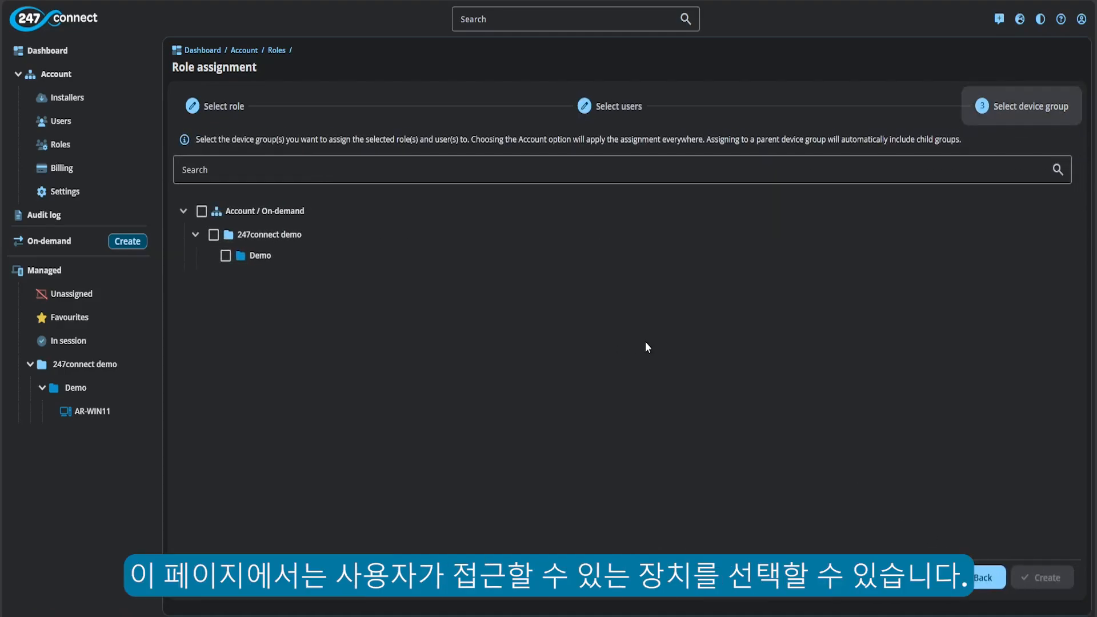
Limit the assignment to the Demo device group instead of the whole account, create it, and open the Operator role's assignments.
left_click(202, 211)
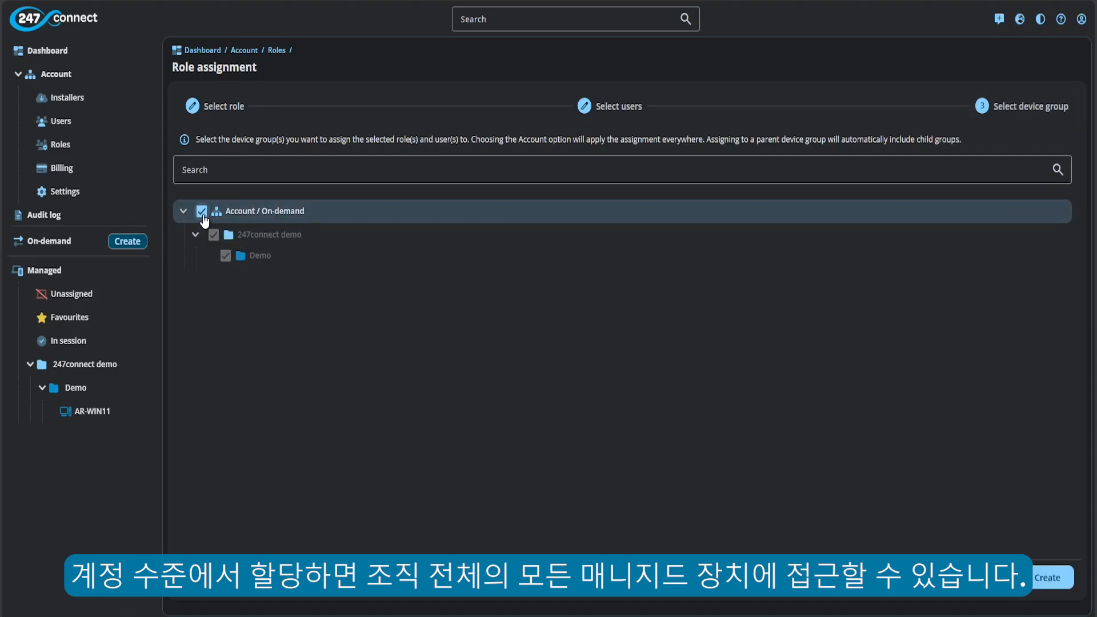
left_click(201, 211)
left_click(226, 255)
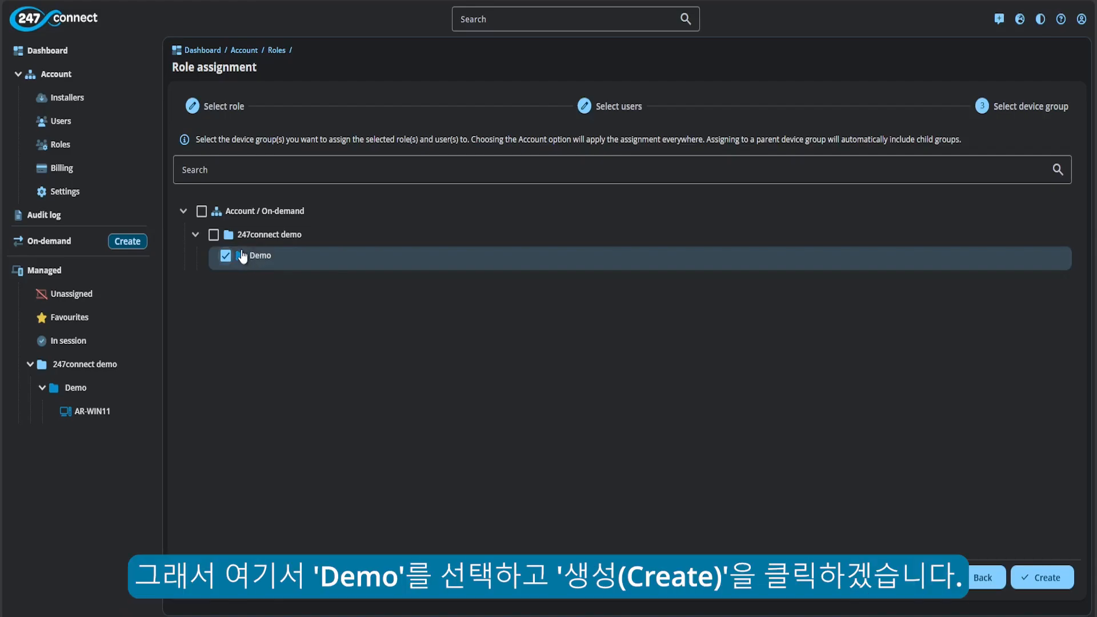
left_click(1042, 577)
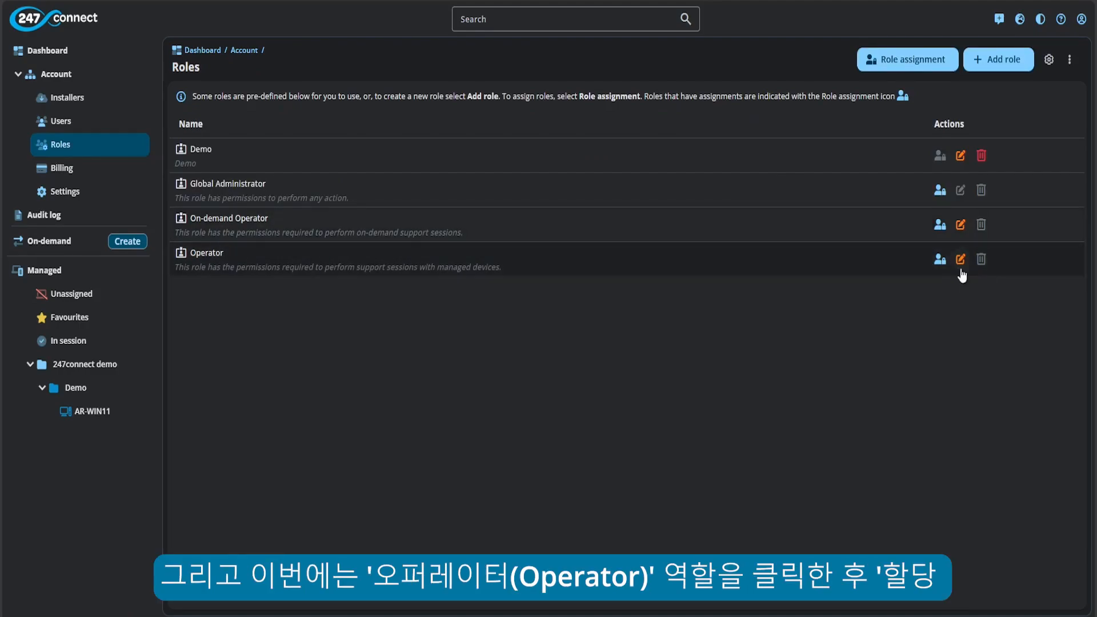
left_click(940, 261)
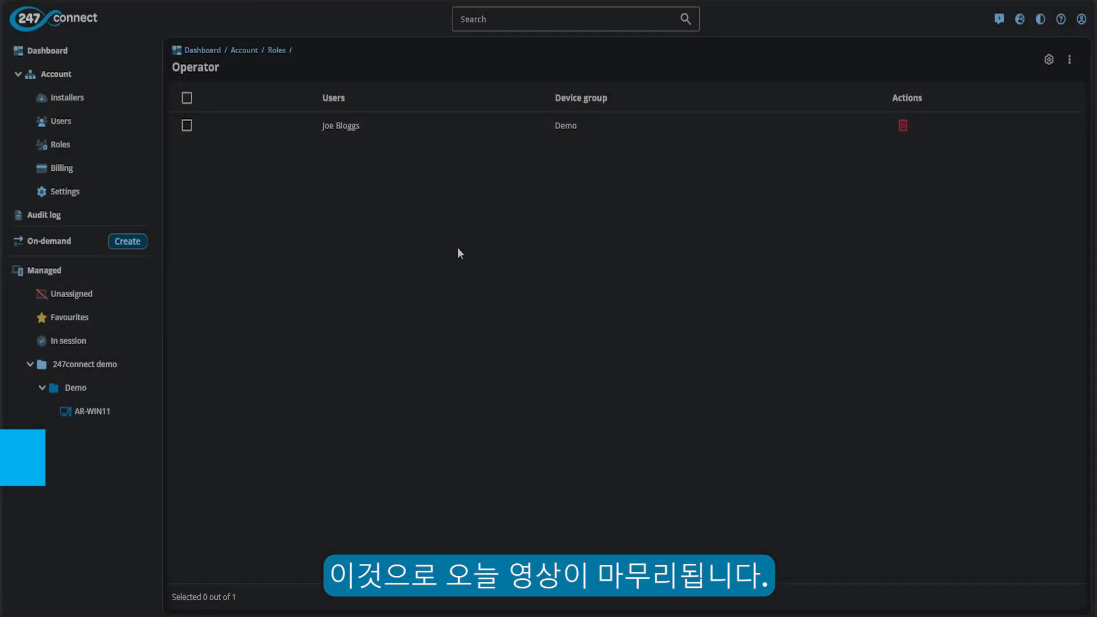
Return to the dashboard and open the Information Hub for support documentation.
left_click(108, 53)
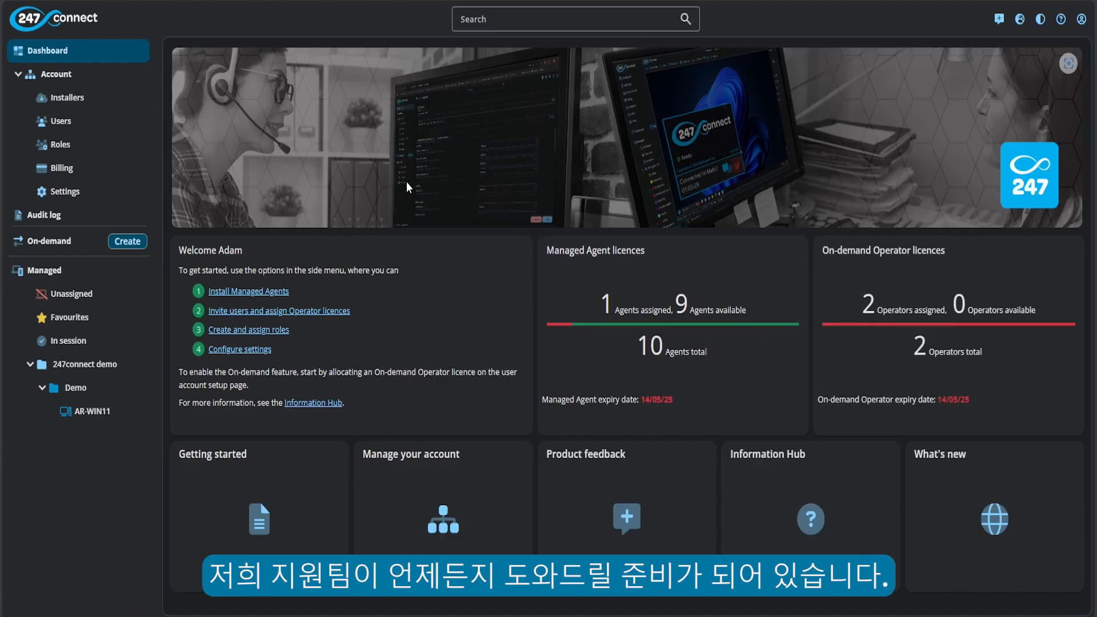
left_click(821, 529)
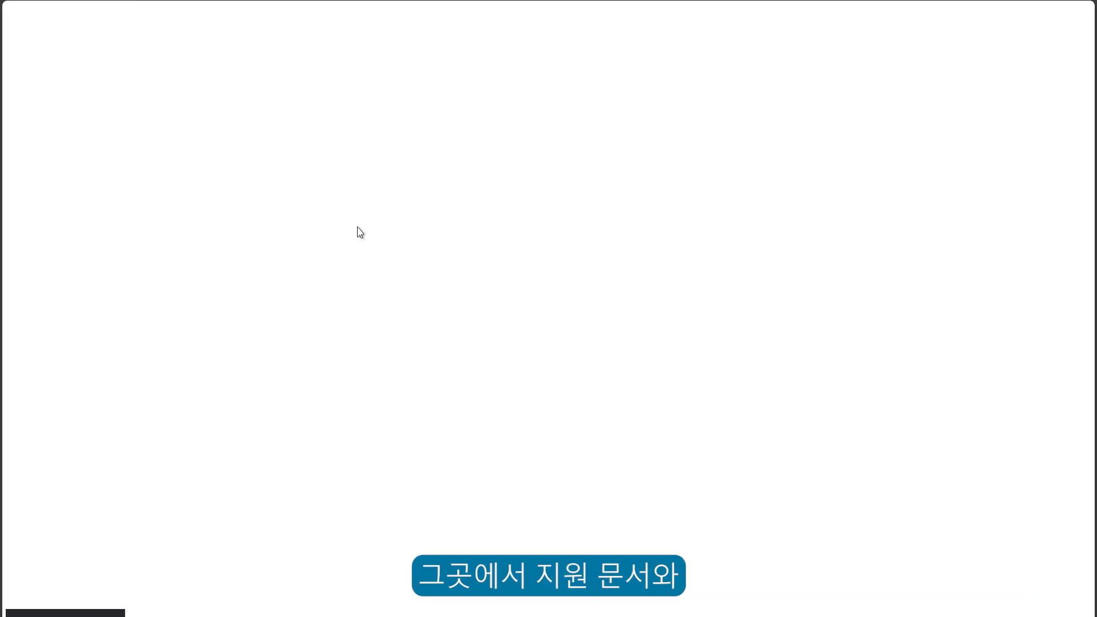